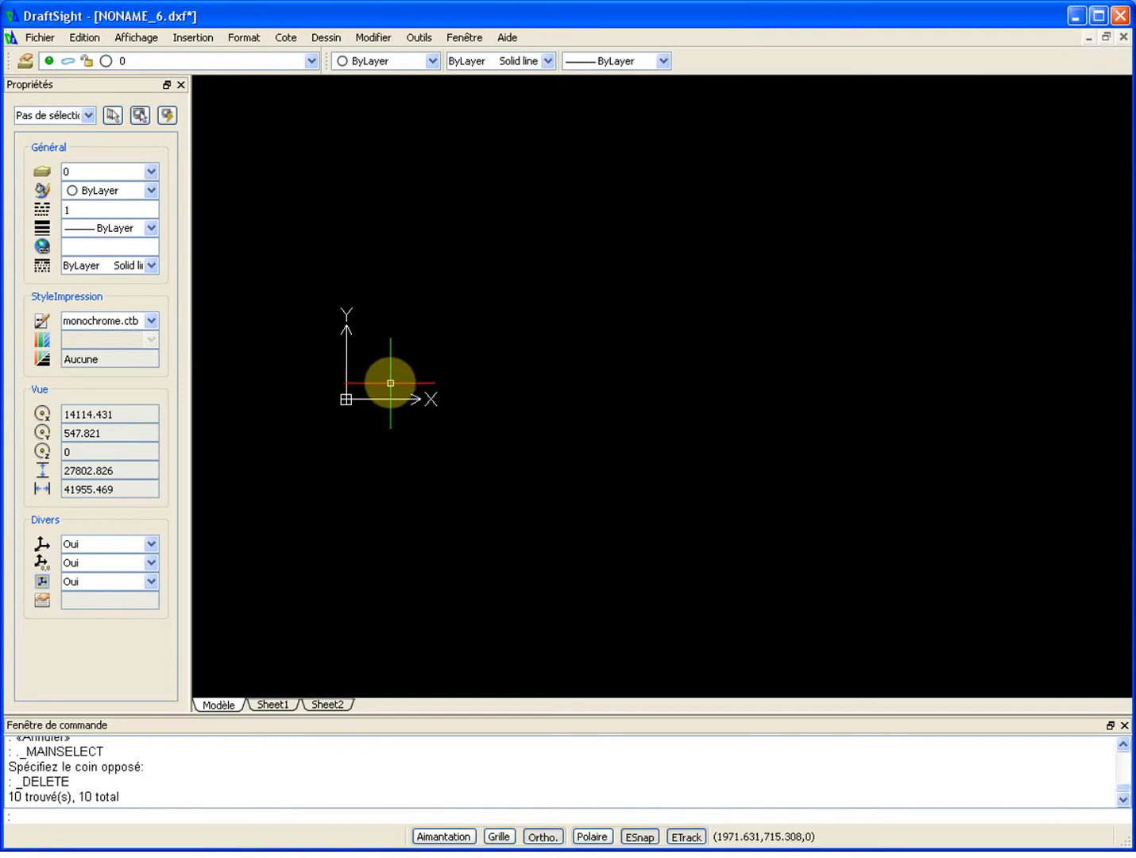
# Step: Undock the command window over the drawing area and draw a 2500 by 2600 rectangle just above and right of the origin
pyautogui.write('rc')
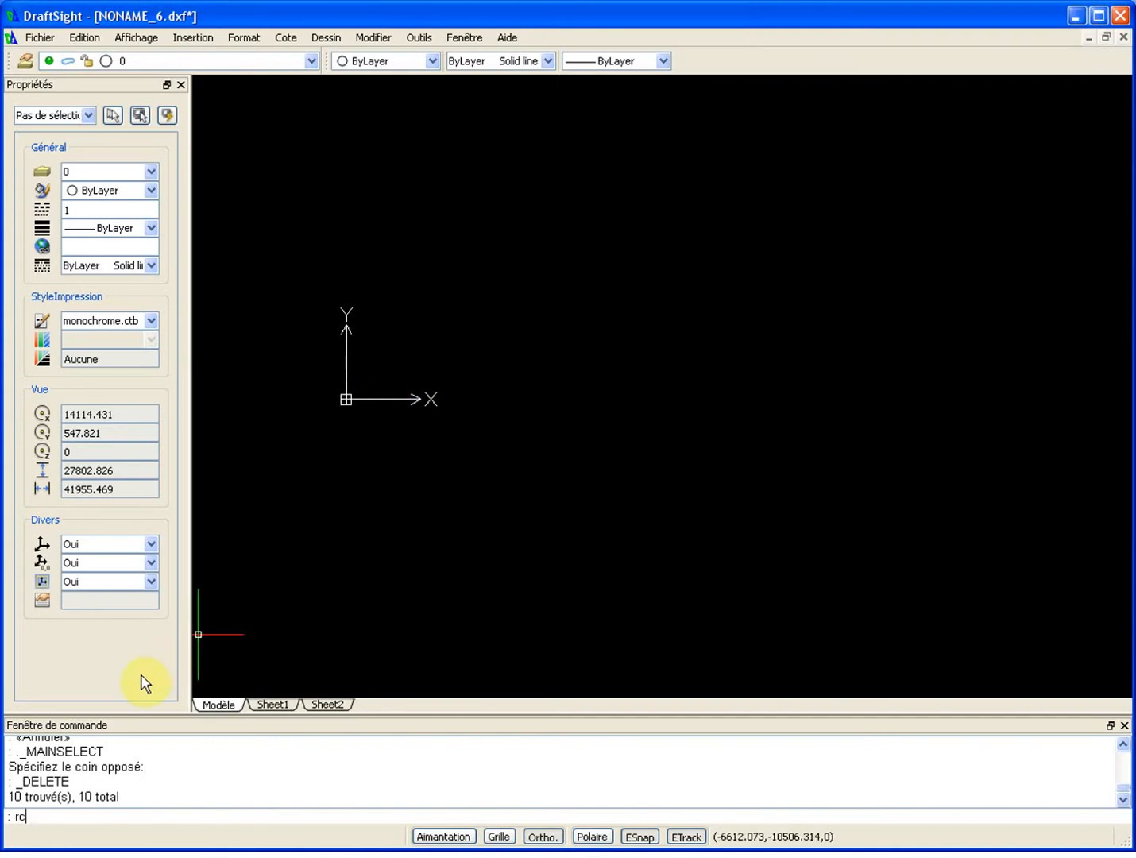
pyautogui.moveTo(110, 732); pyautogui.dragTo(436, 580)
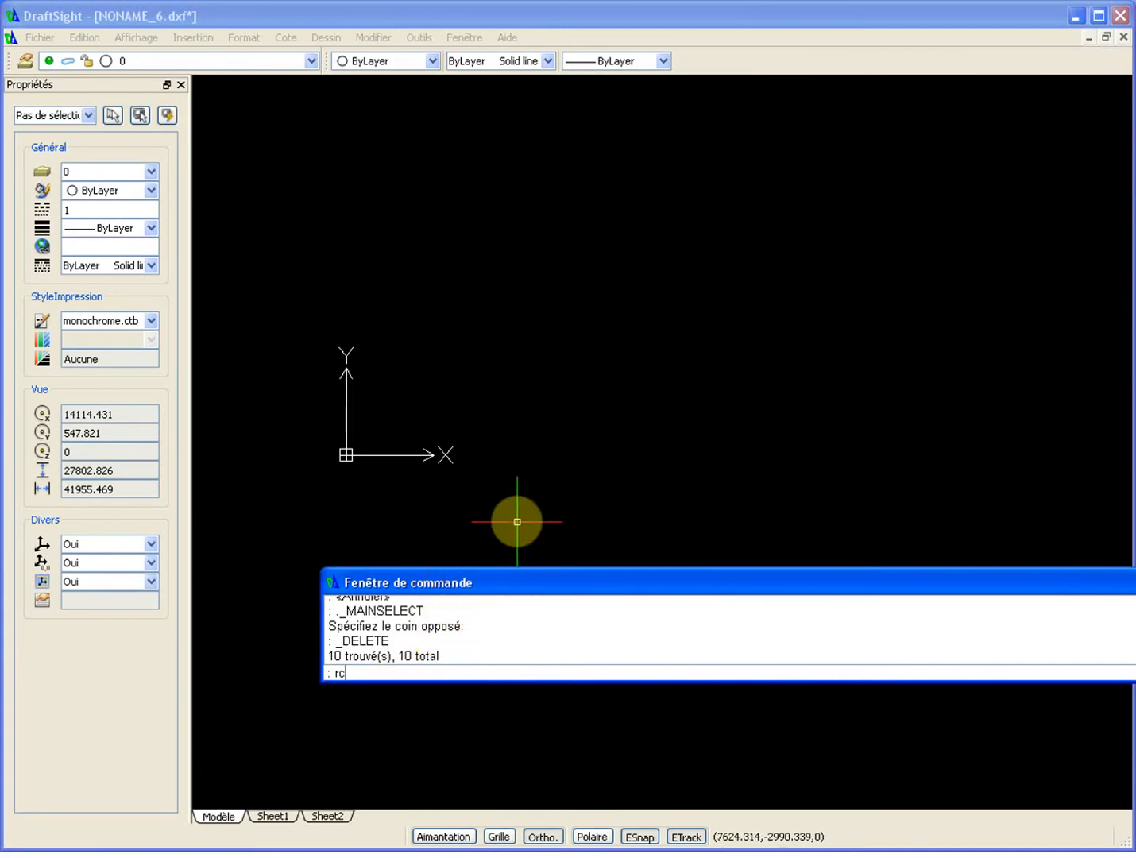
pyautogui.press('Return')
pyautogui.click(389, 417)
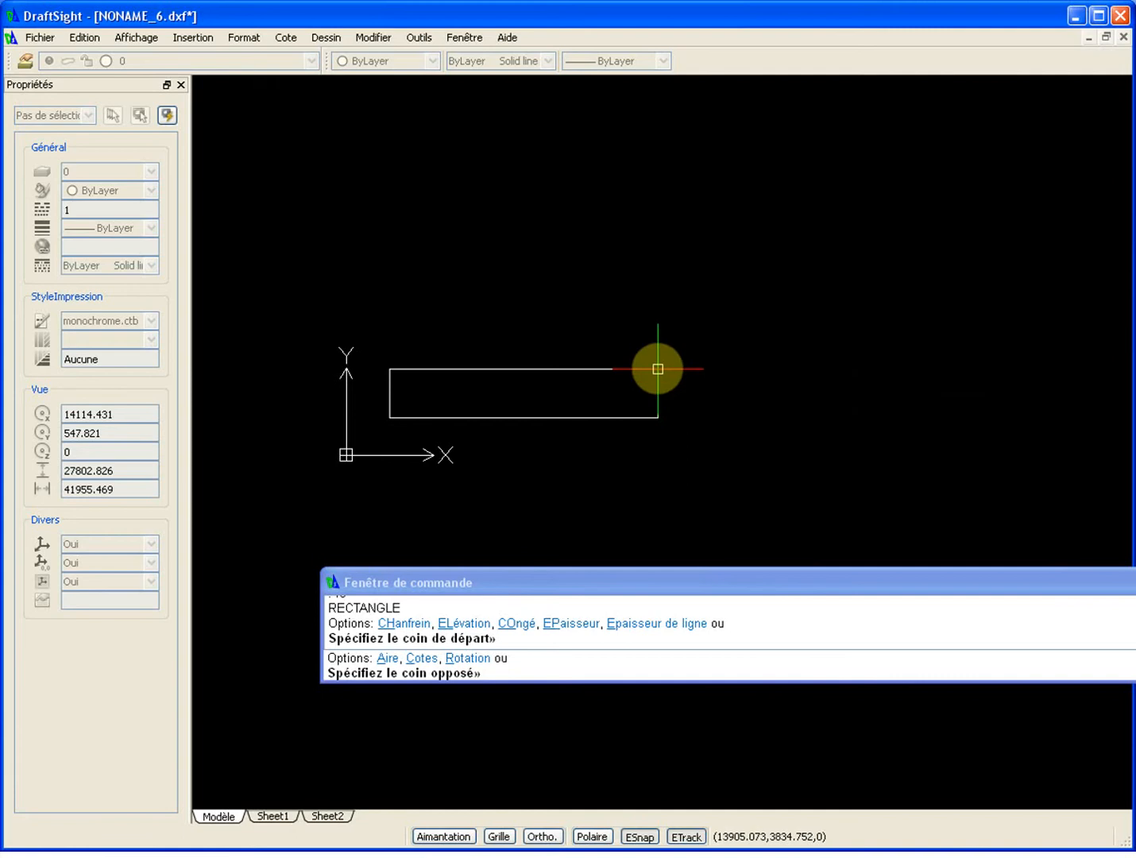
pyautogui.write('@2500,')
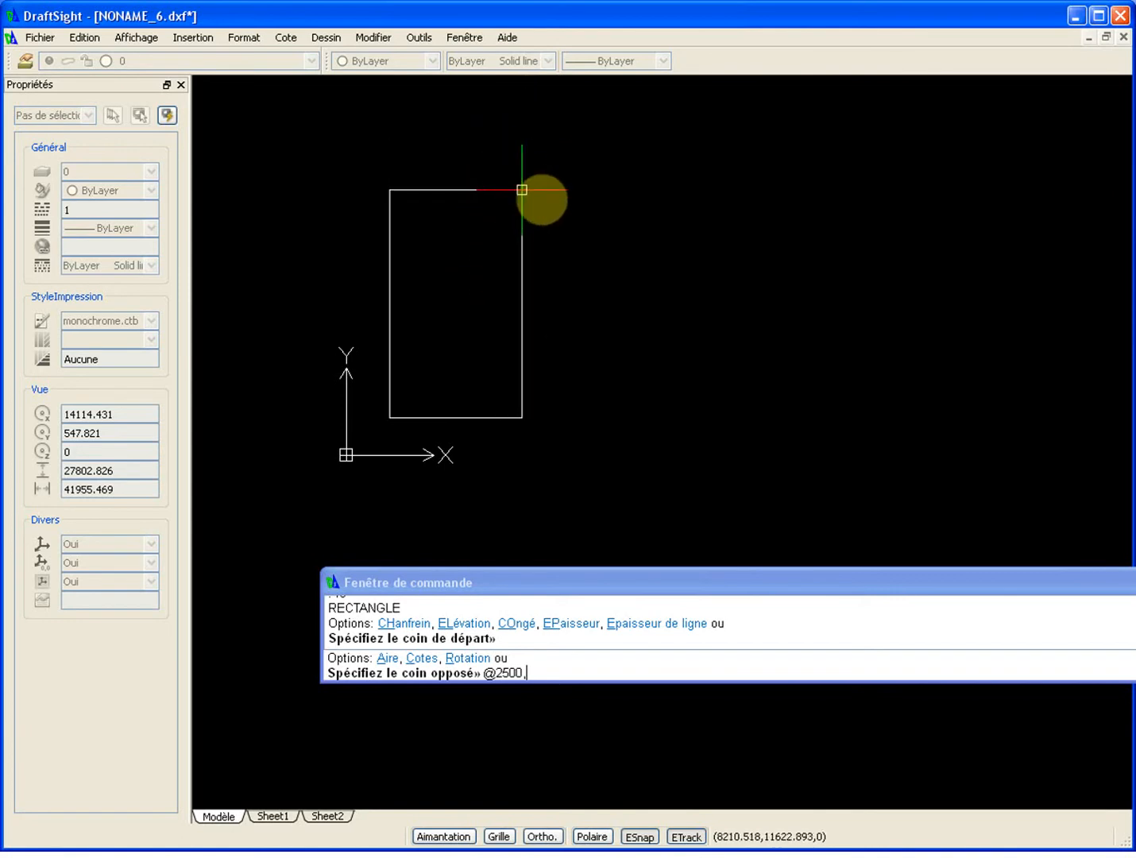
pyautogui.write('2600')
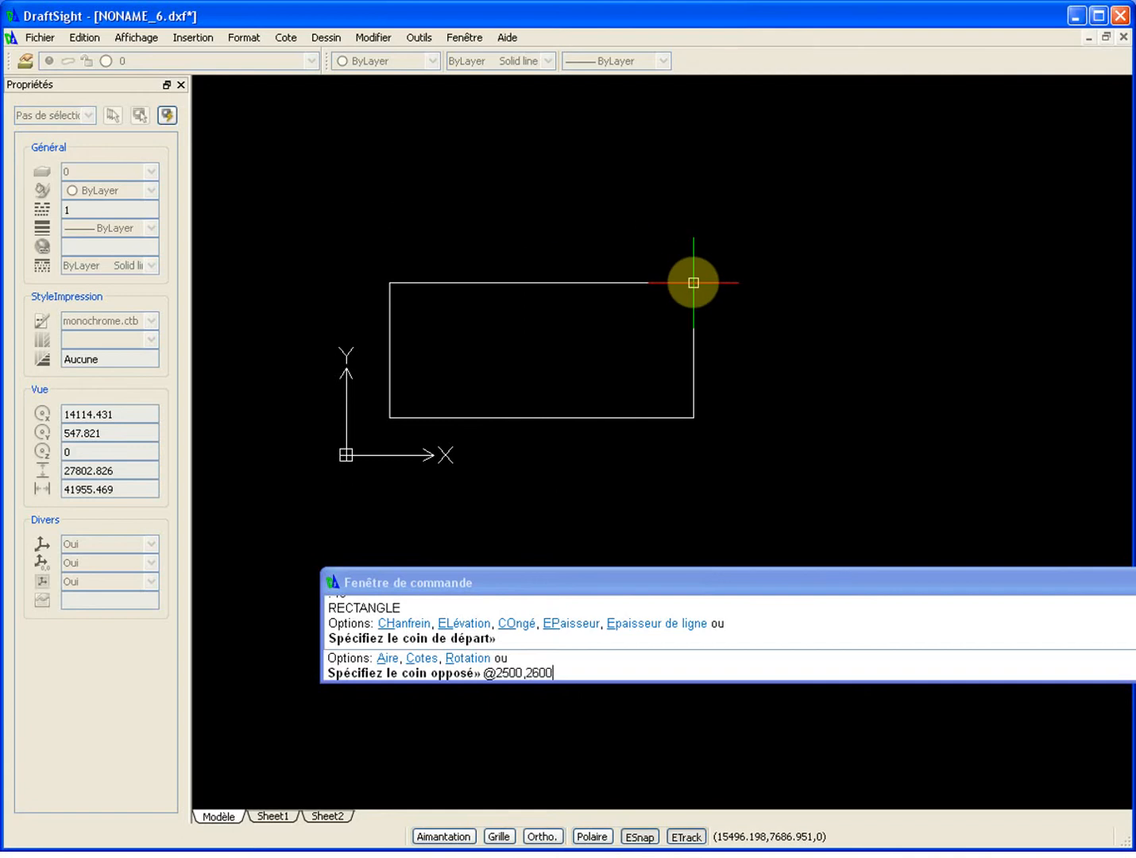
pyautogui.press('Return')
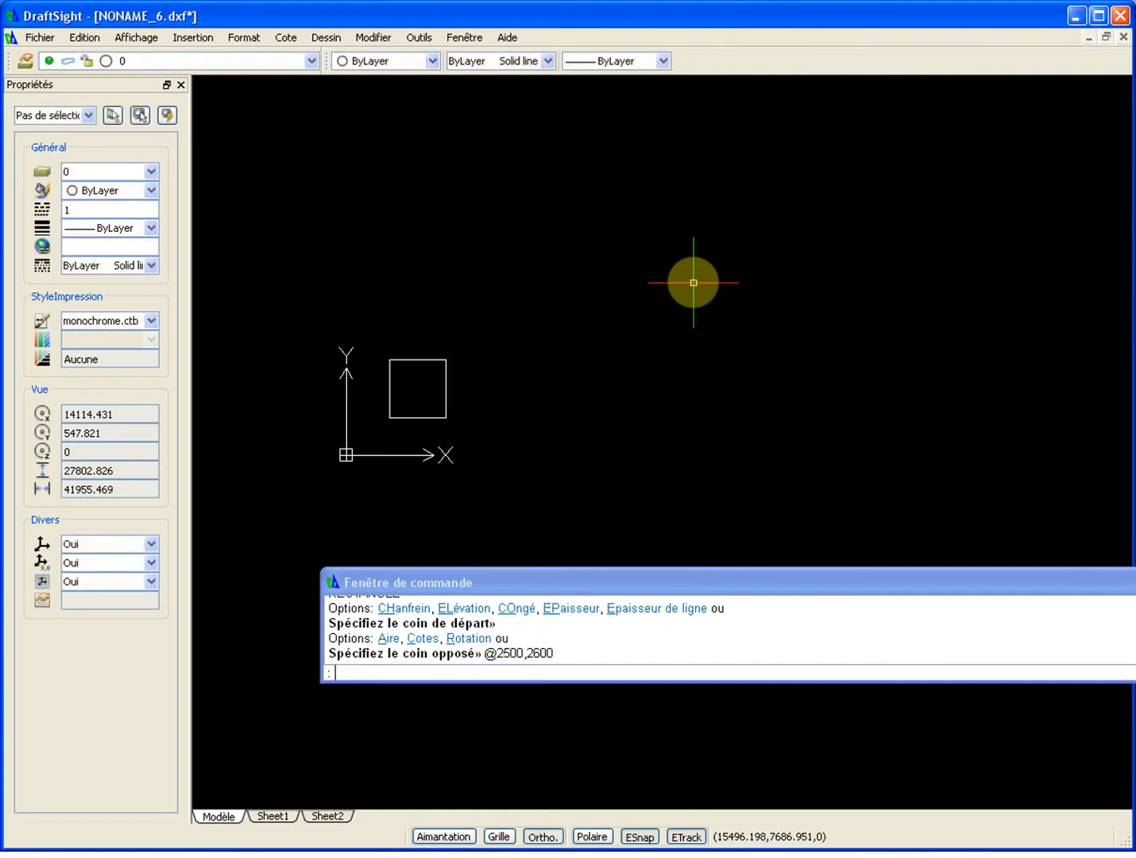
pyautogui.scroll(5, 389, 395)
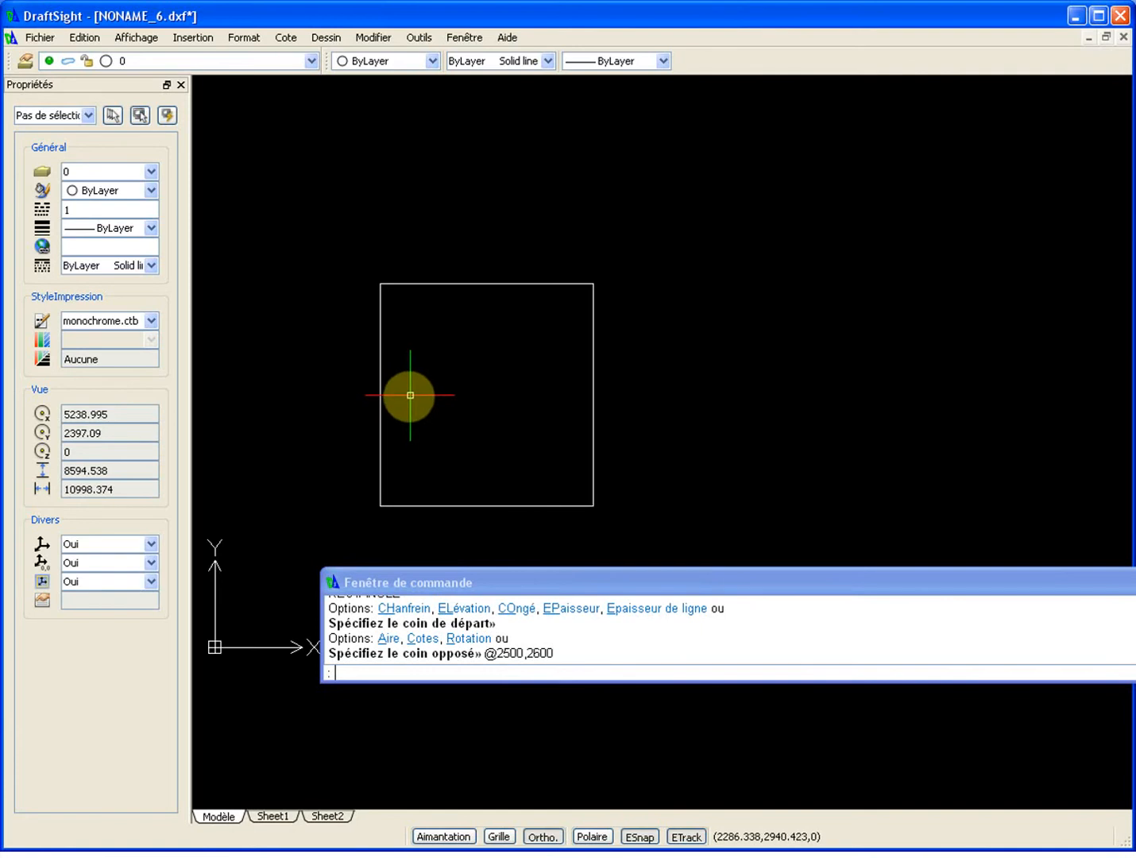
pyautogui.moveTo(607, 580); pyautogui.dragTo(527, 678)
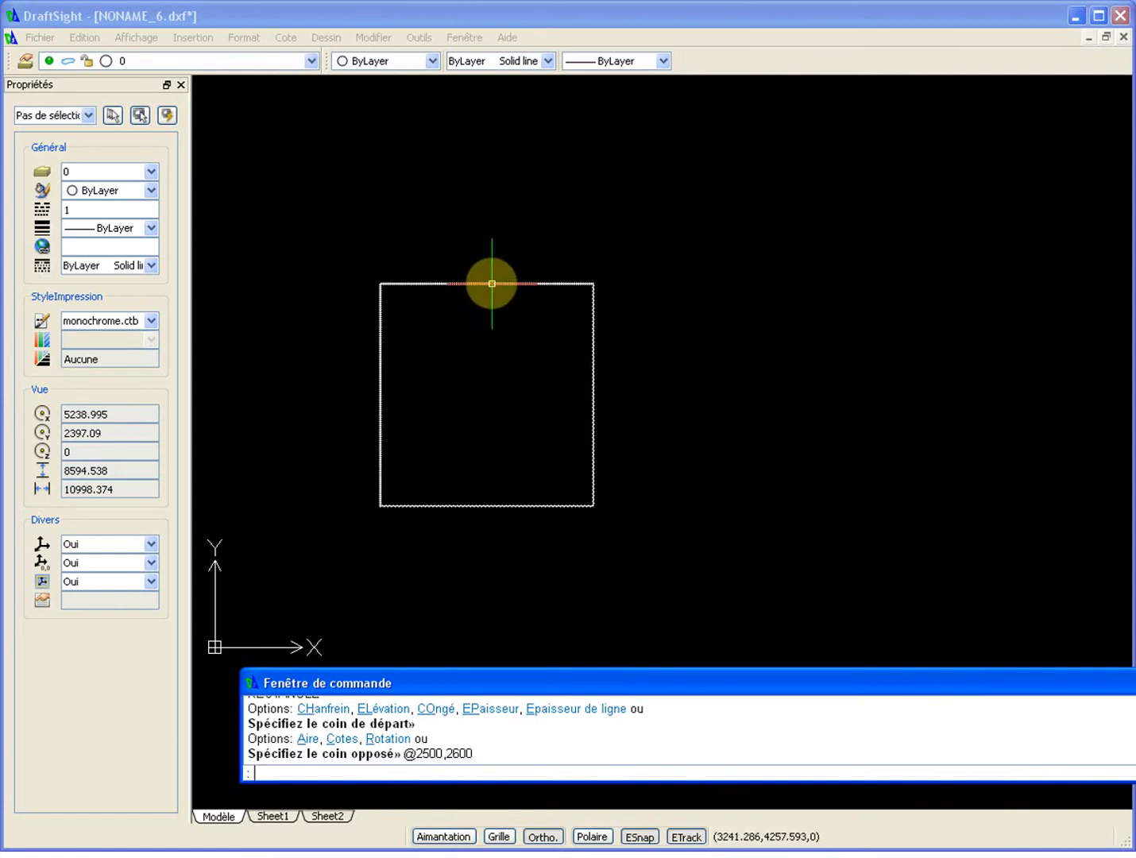
# Step: Copy the rectangle to the clipboard with the midpoint of its left edge as the reference point
pyautogui.click(472, 332)
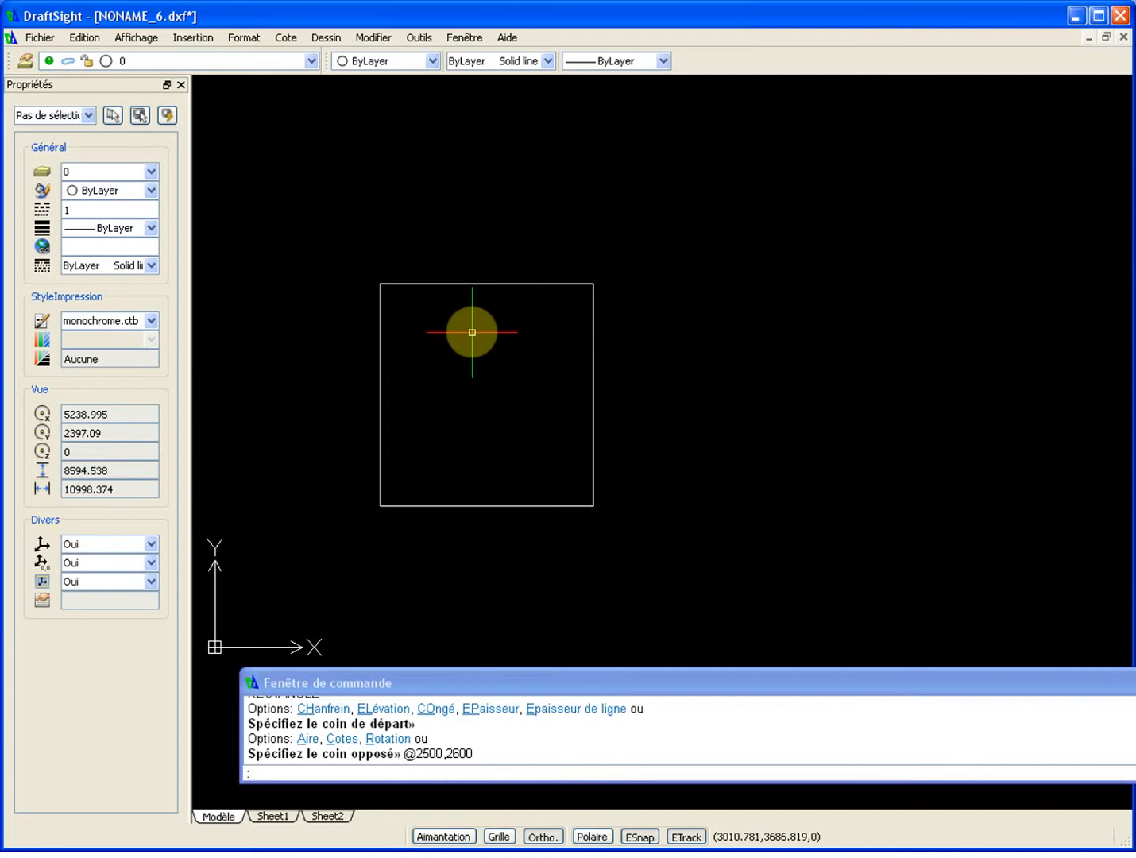
pyautogui.hotkey('ctrl', 'shift', 'c')
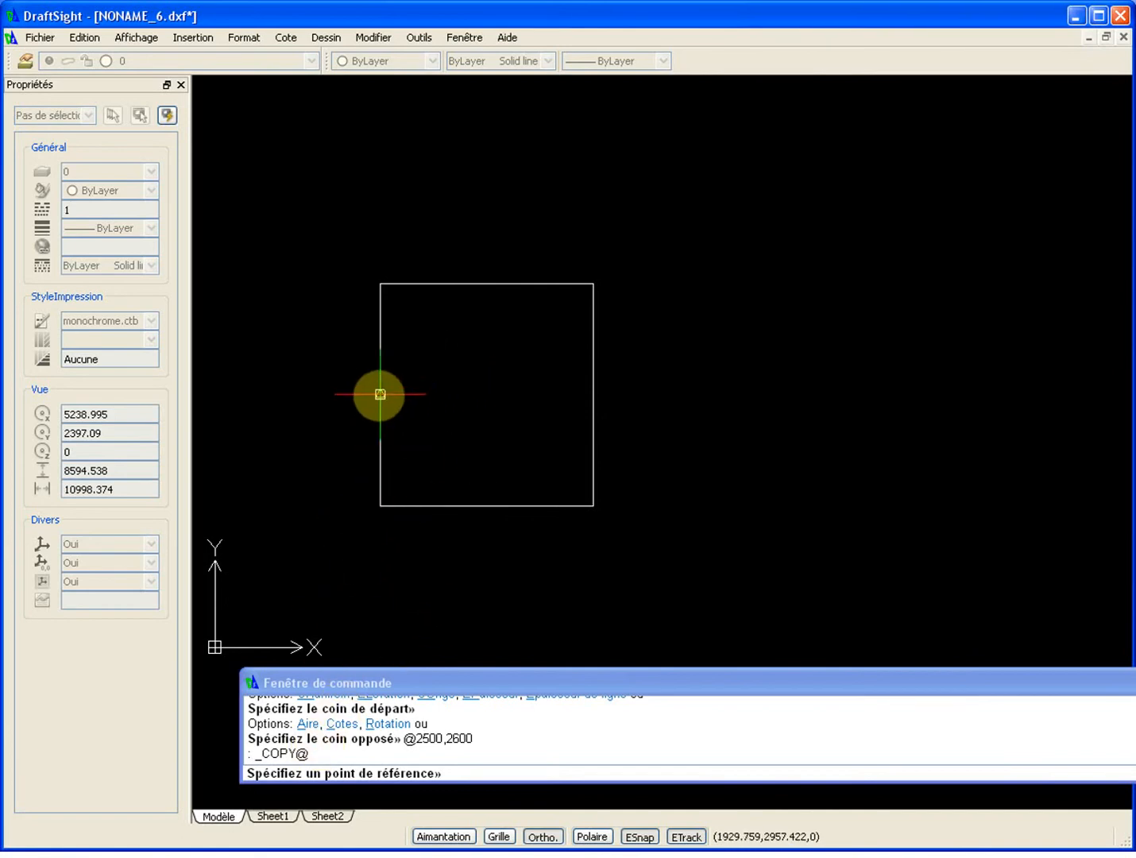
pyautogui.click(380, 394)
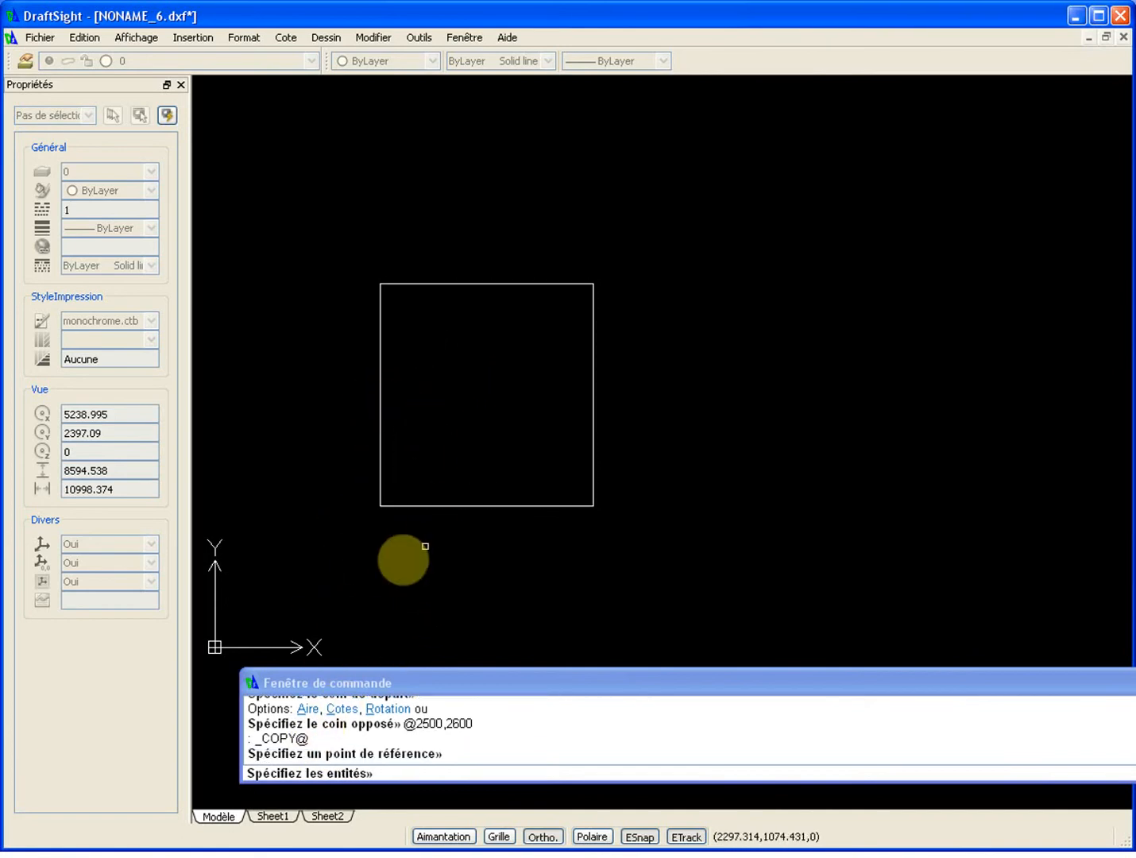
pyautogui.click(667, 232)
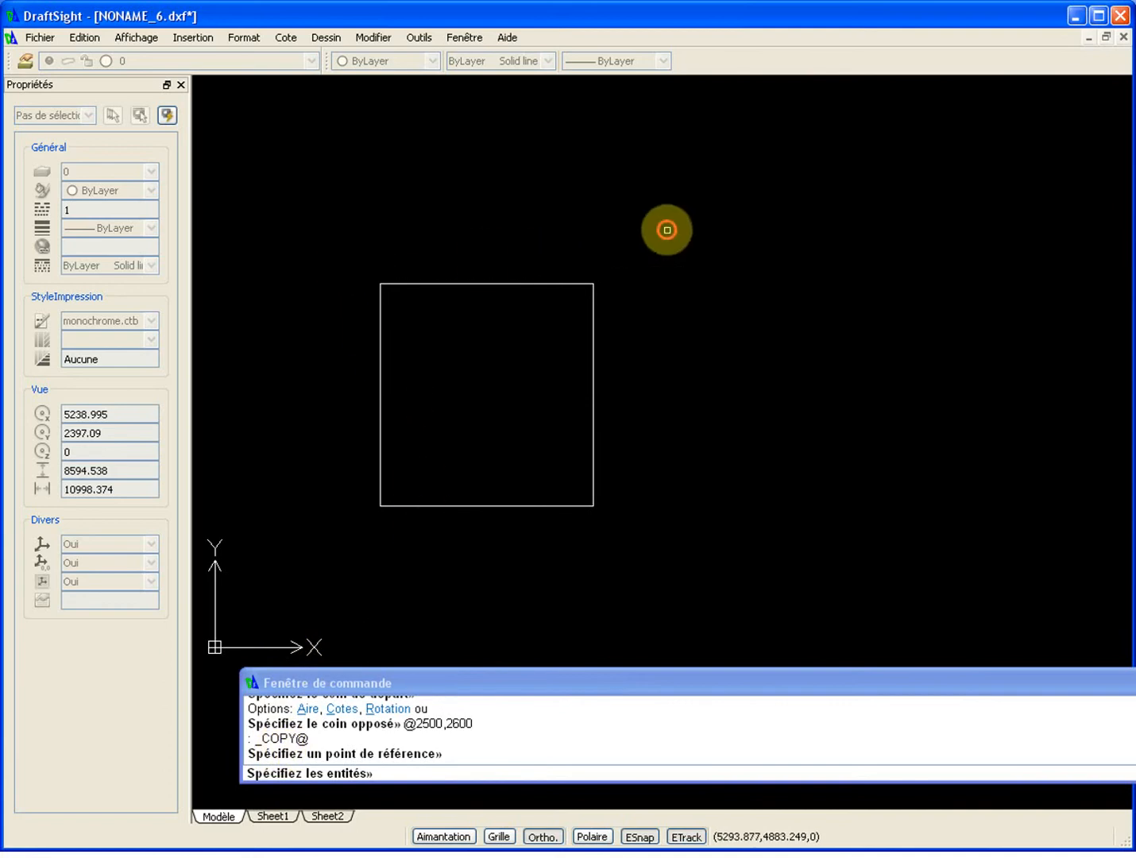
pyautogui.click(477, 371)
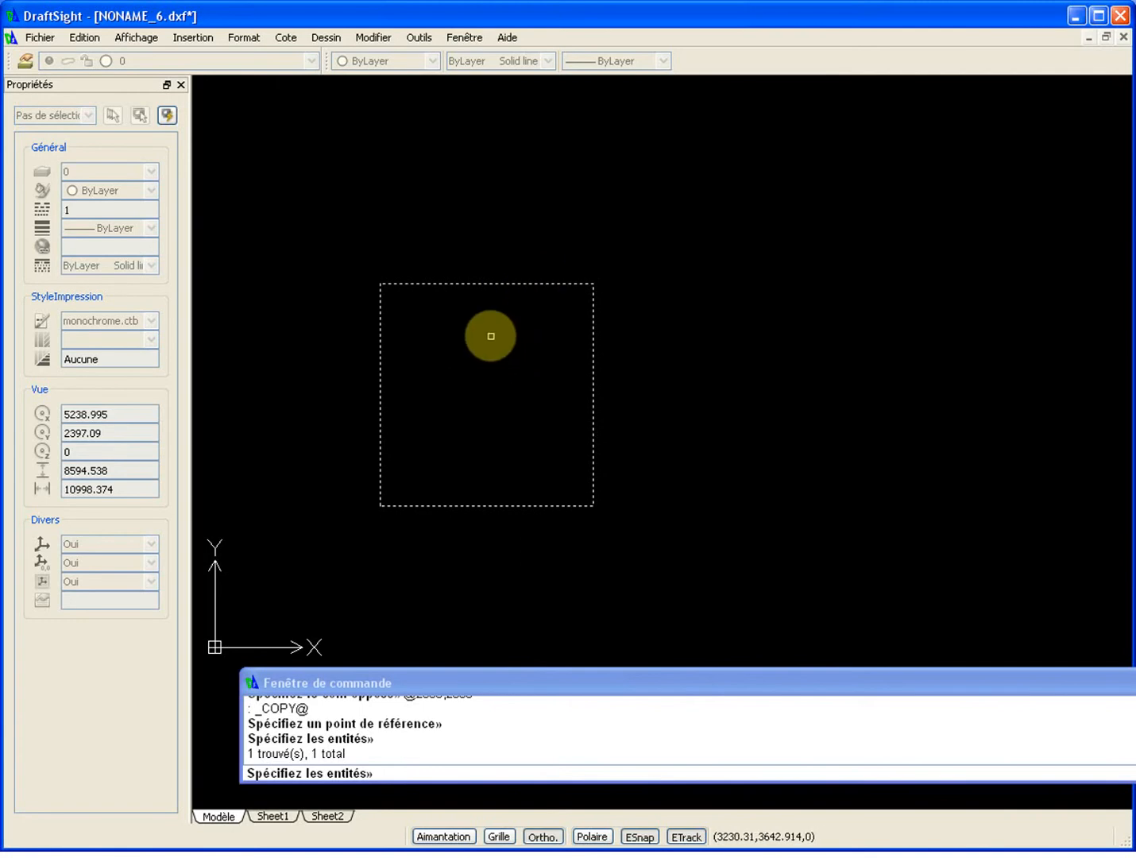
pyautogui.press('Escape')
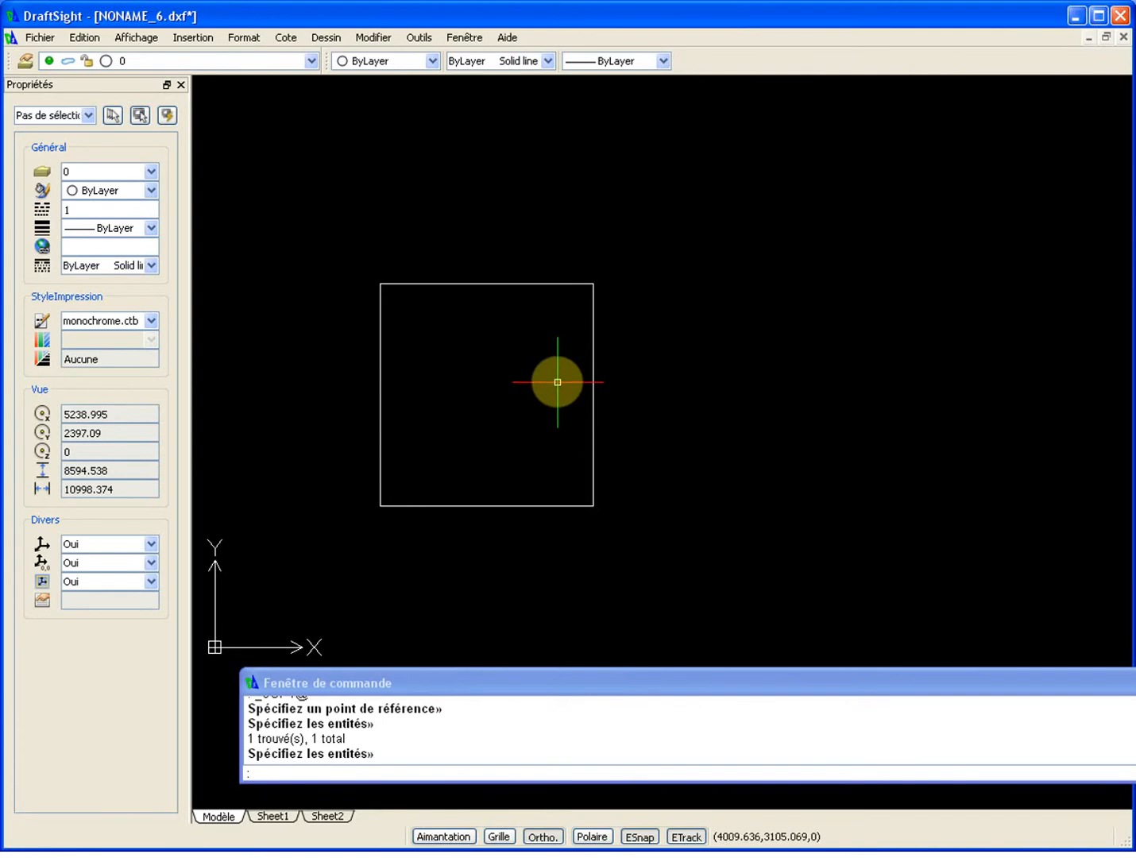
# Step: Paste the copied rectangle as a block at the original's left-edge midpoint and delete the original rectangle through the previous selection
pyautogui.hotkey('ctrl', 'shift', 'v')
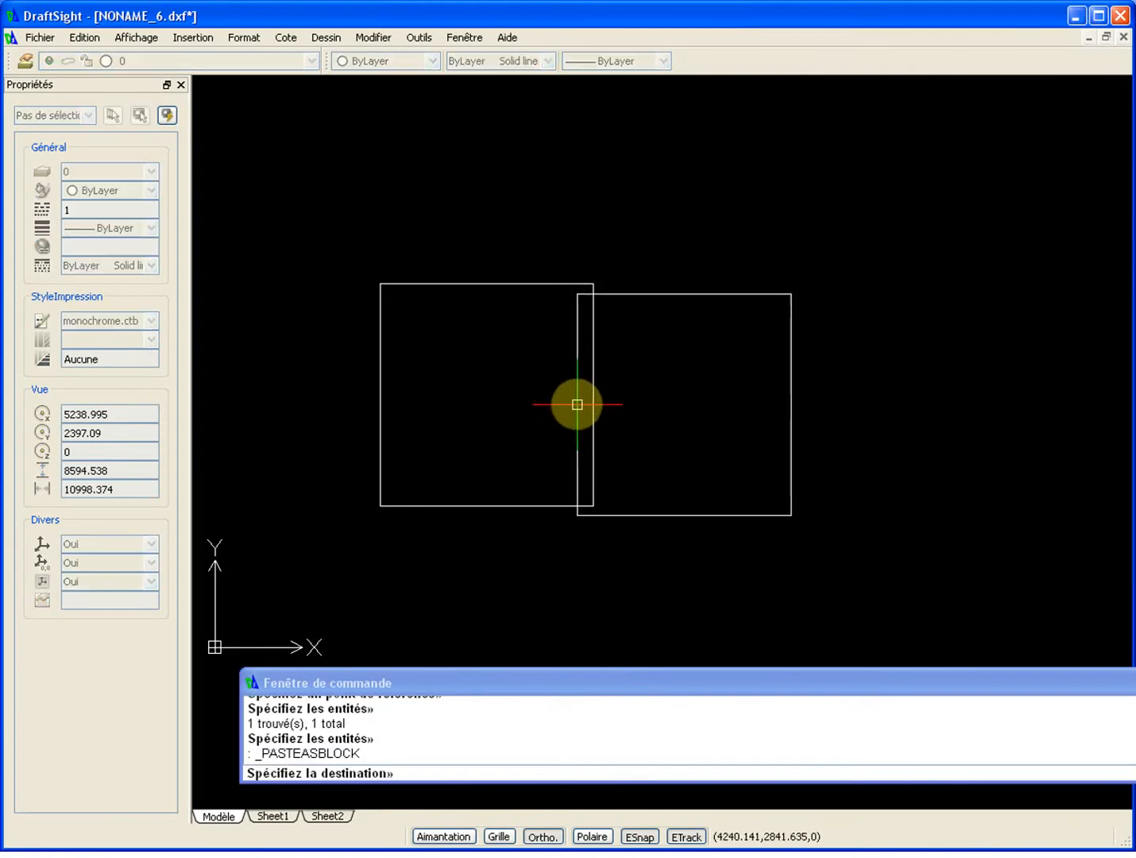
pyautogui.click(381, 394)
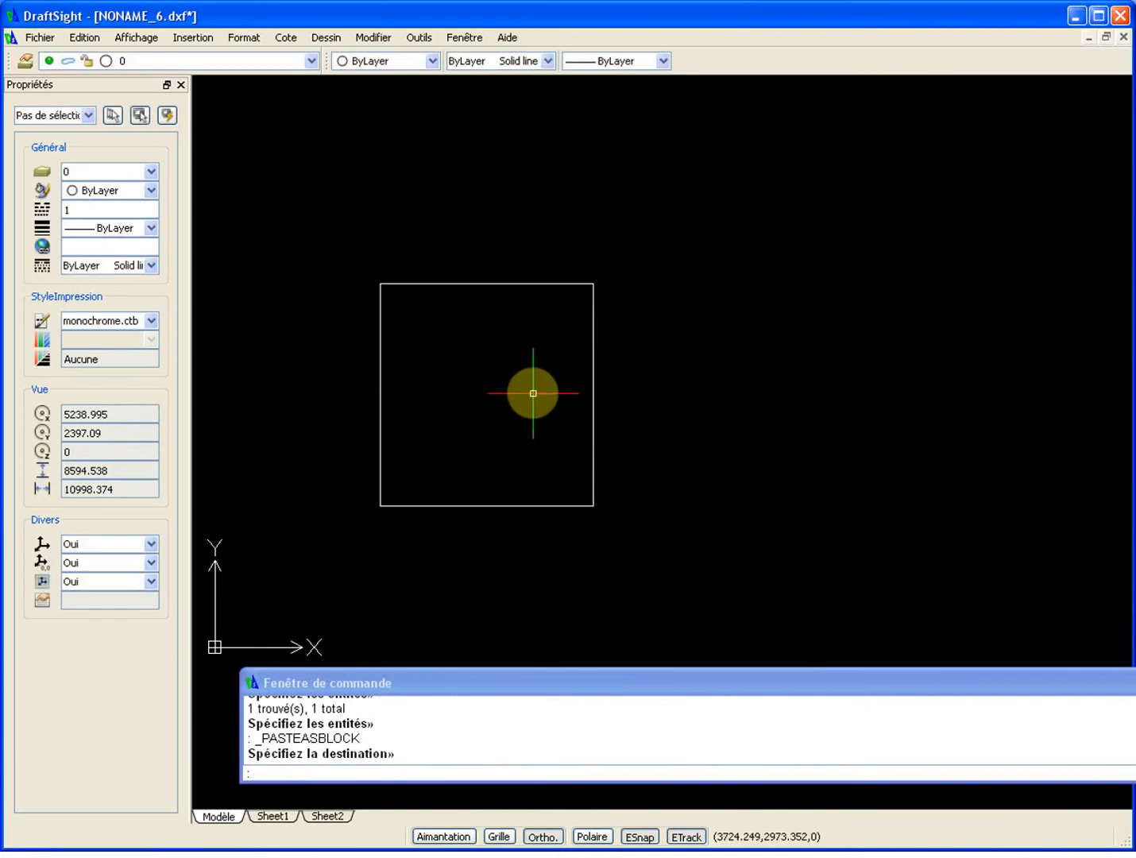
pyautogui.write('ef')
pyautogui.press('Return')
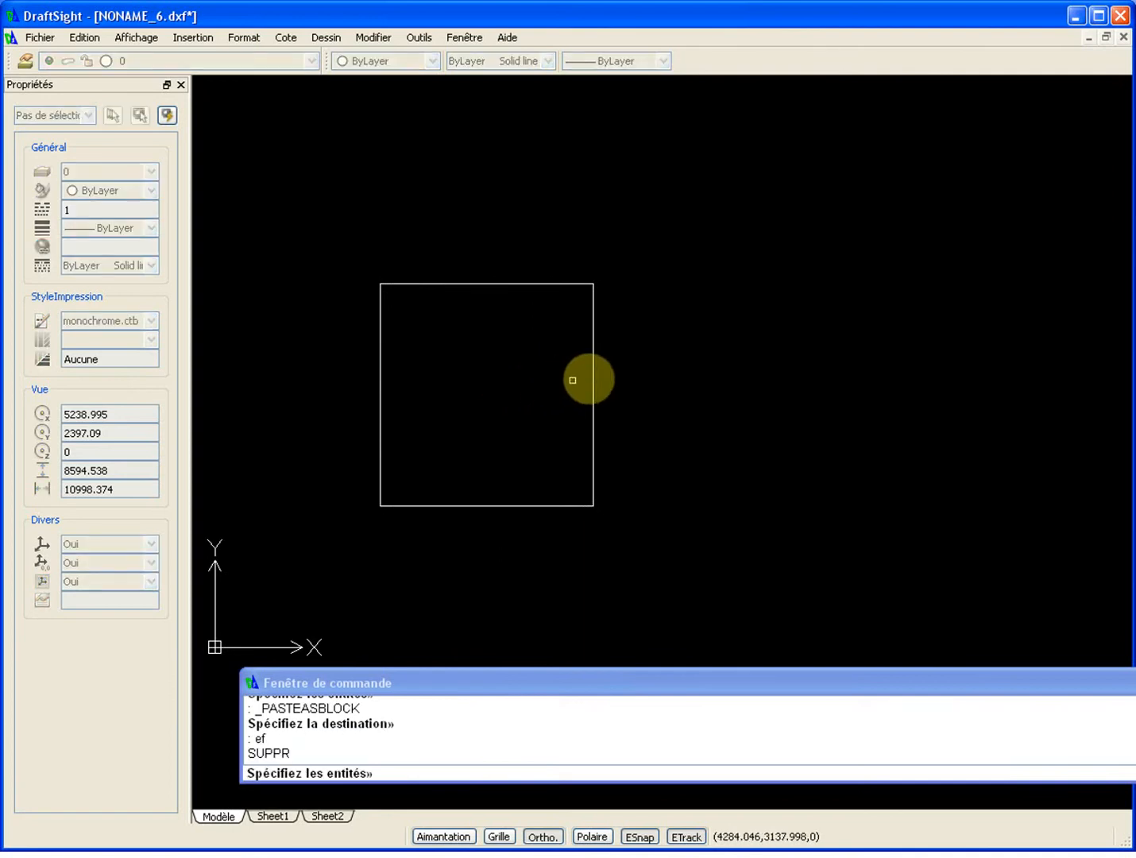
pyautogui.write('p')
pyautogui.press('Return')
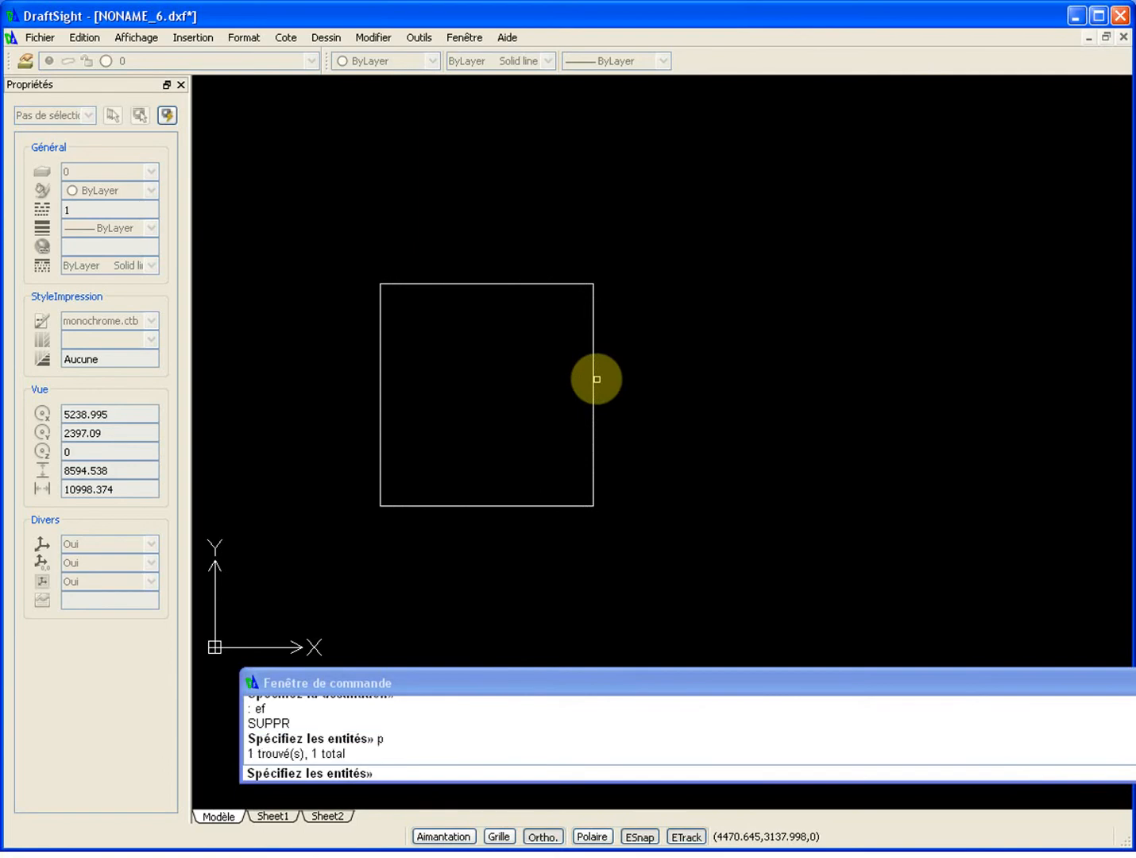
pyautogui.press('Return')
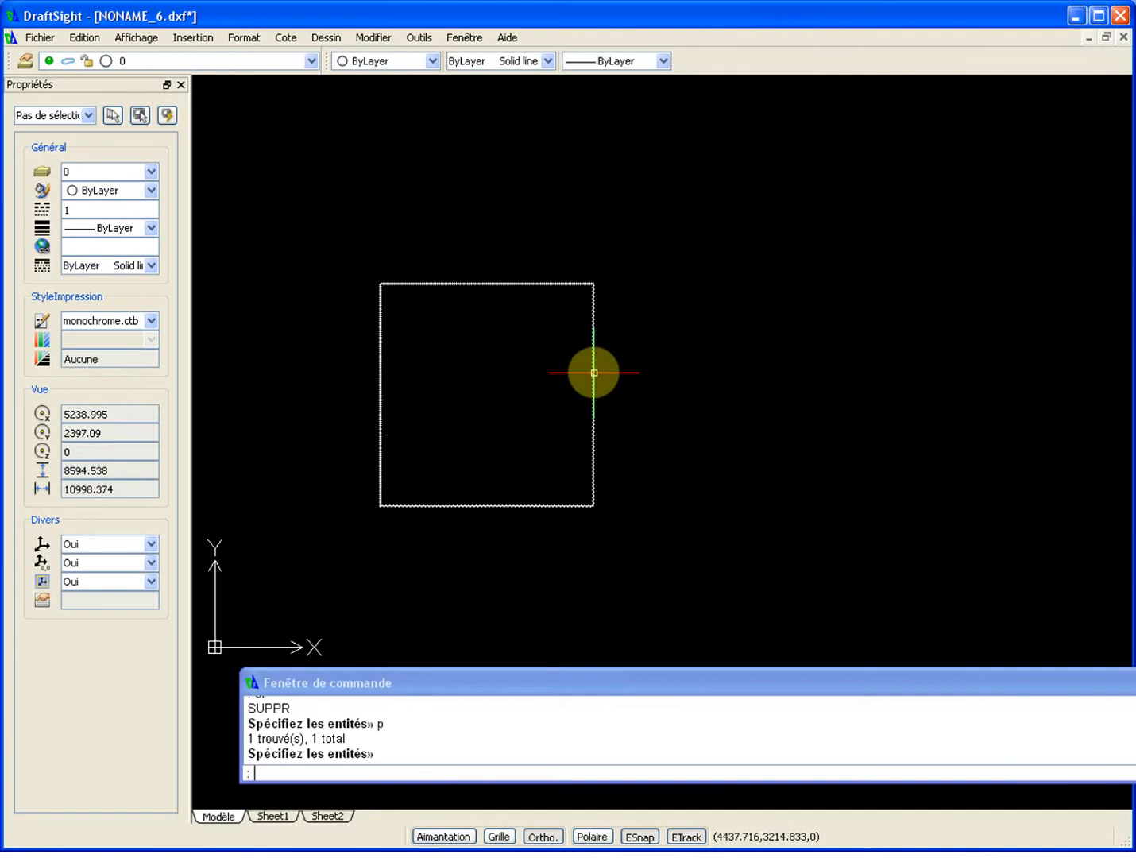
# Step: Select the pasted rectangle and check its entity type and block name in its properties
pyautogui.click(594, 374)
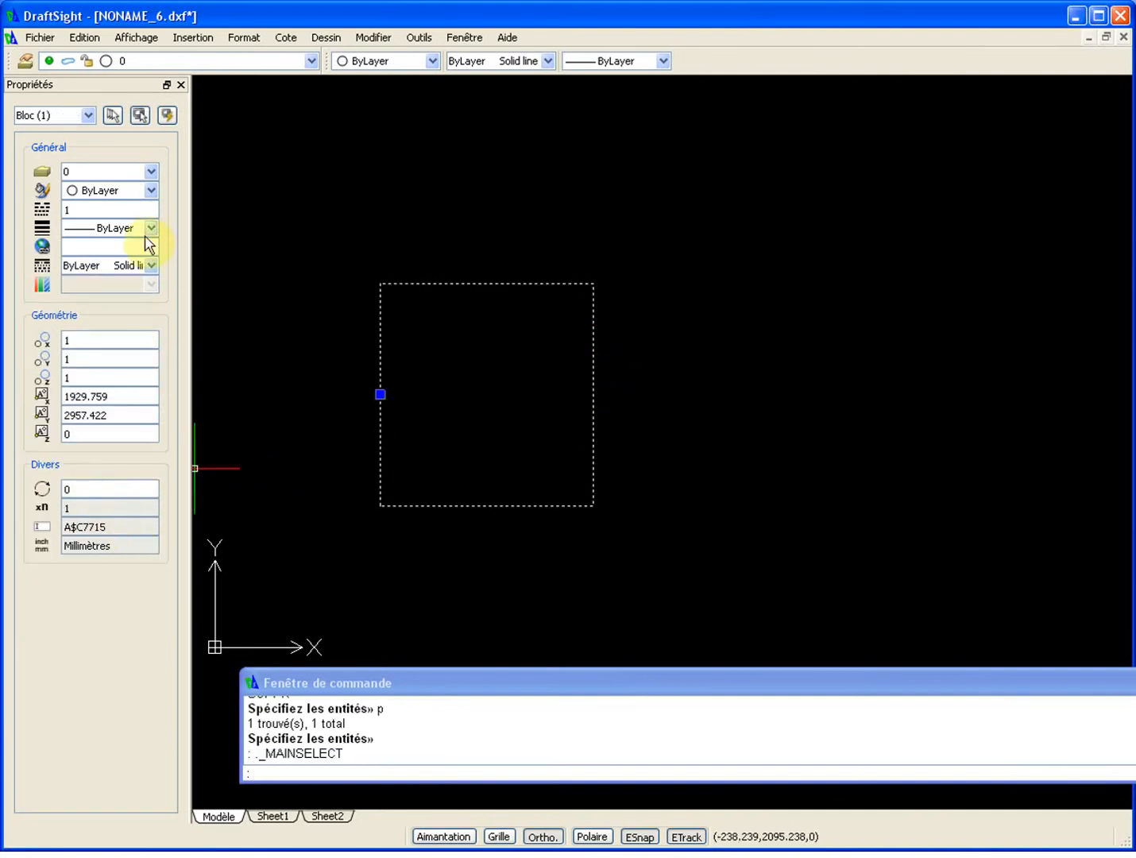
pyautogui.click(70, 117)
pyautogui.click(40, 131)
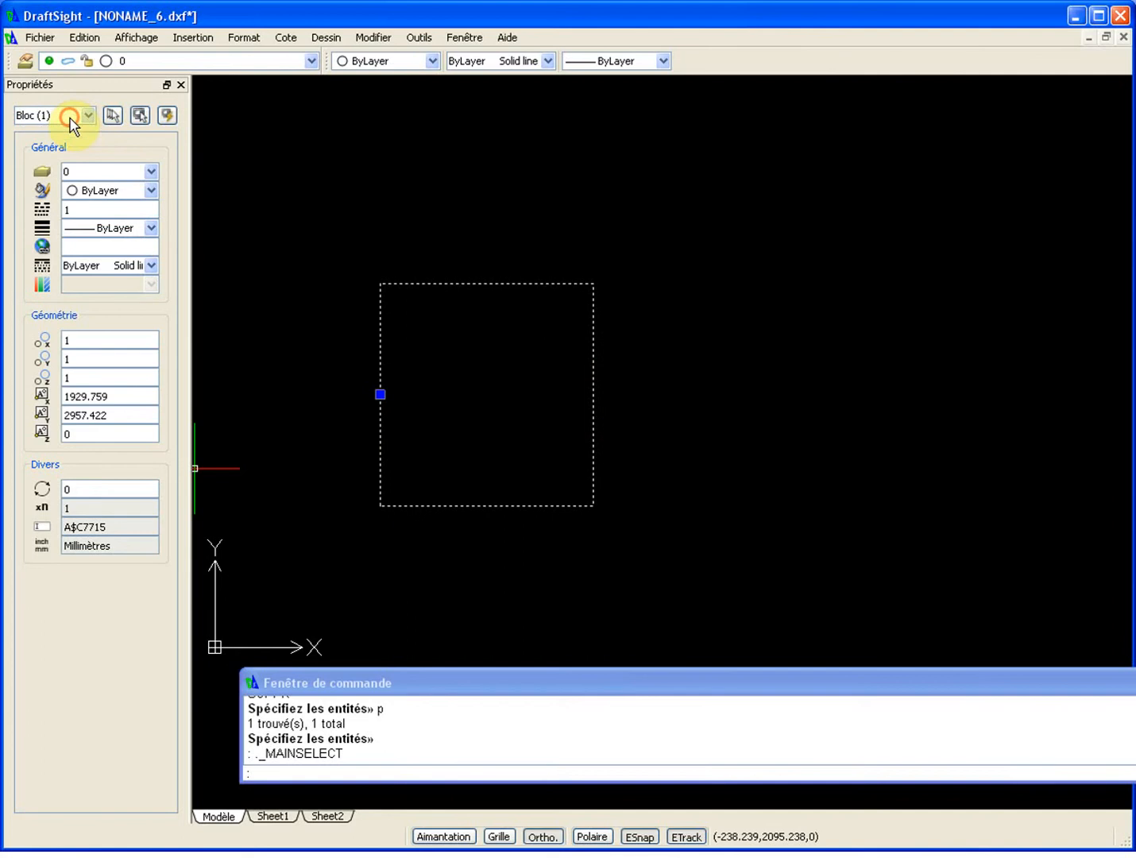
pyautogui.click(135, 526)
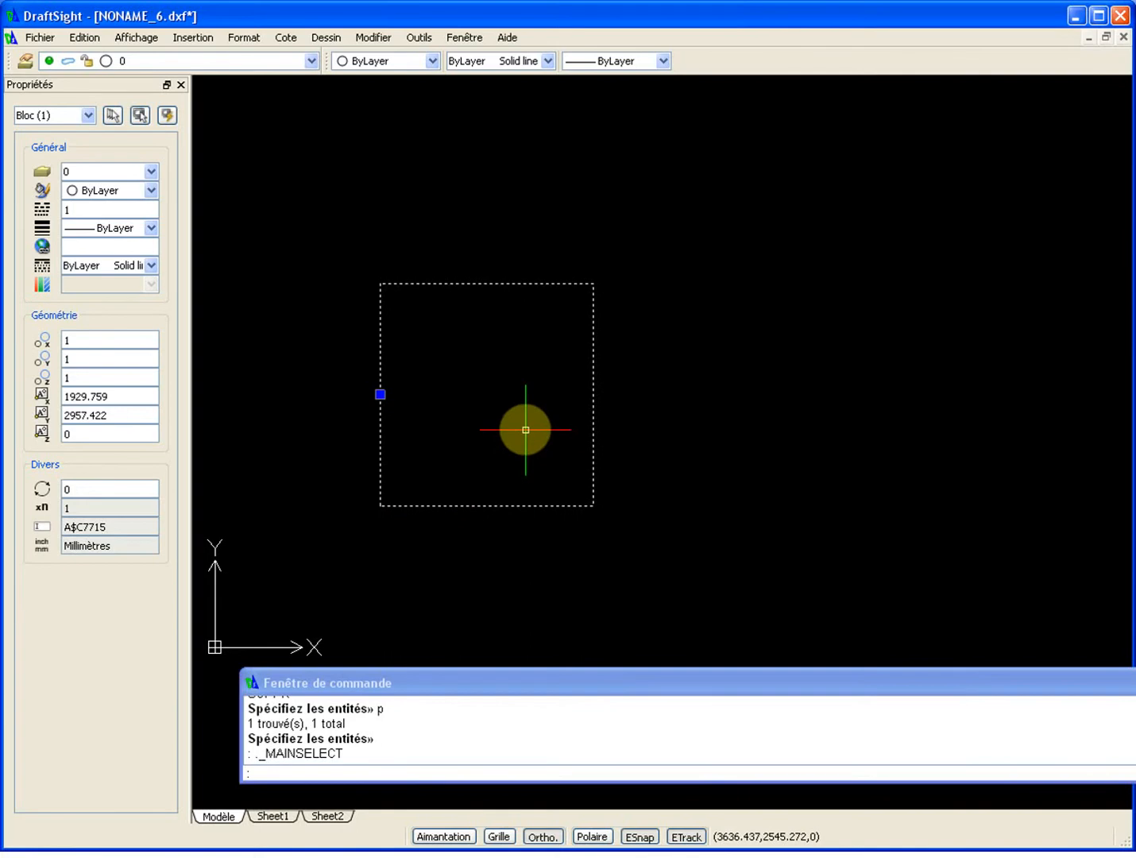
pyautogui.press('Escape')
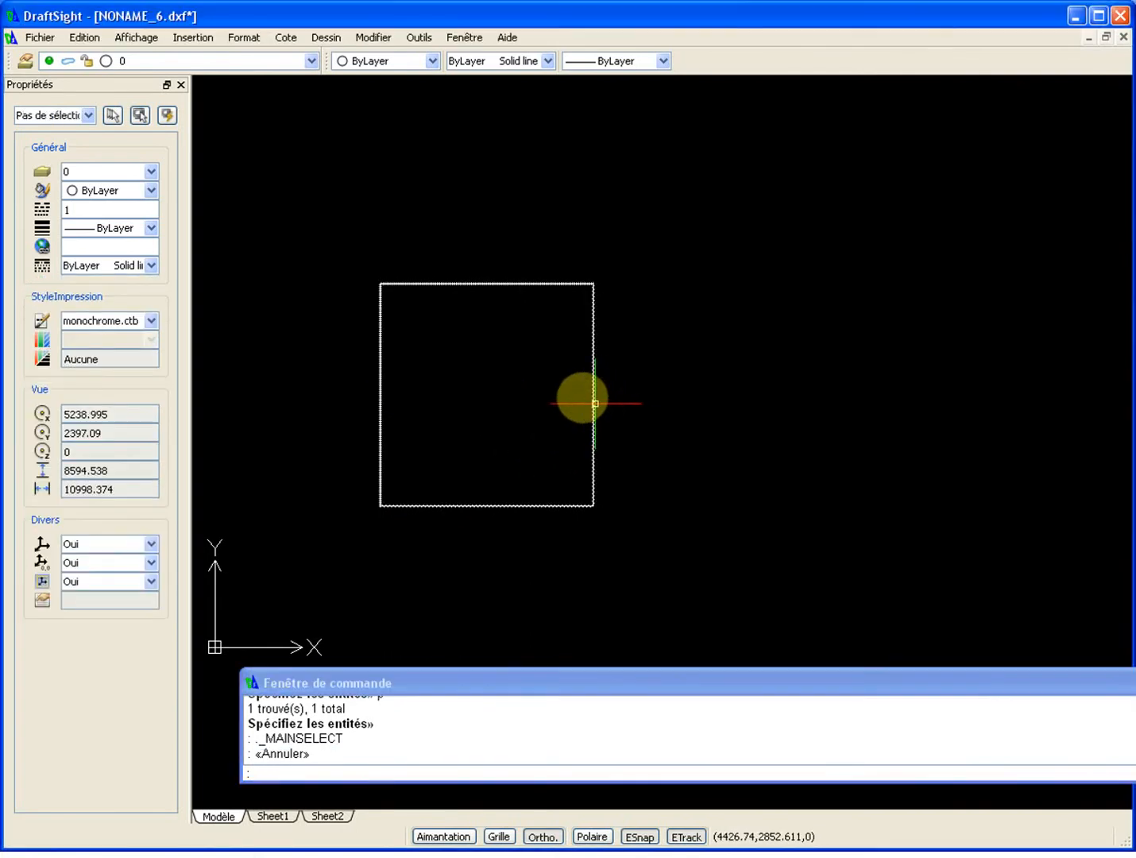
# Step: Draw a rectangle exactly over the block, from its upper-left corner to its lower-right corner
pyautogui.write('r')
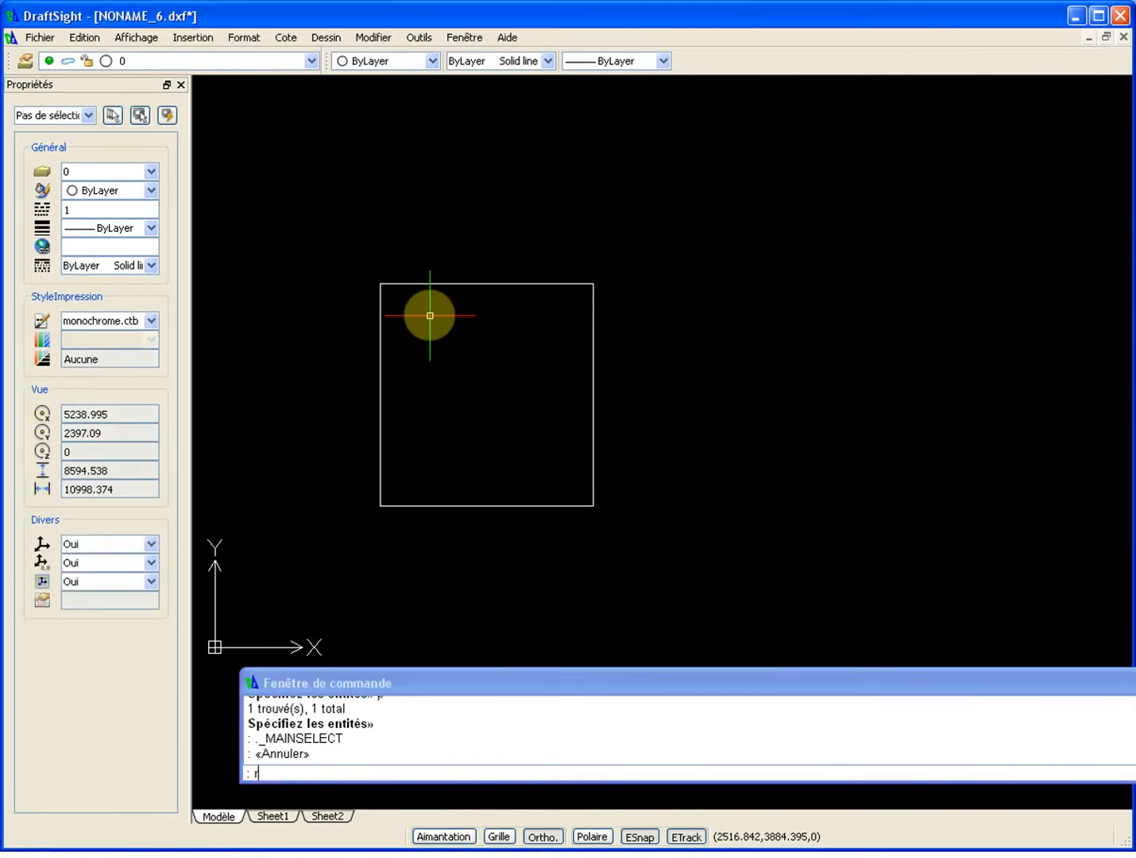
pyautogui.write('c')
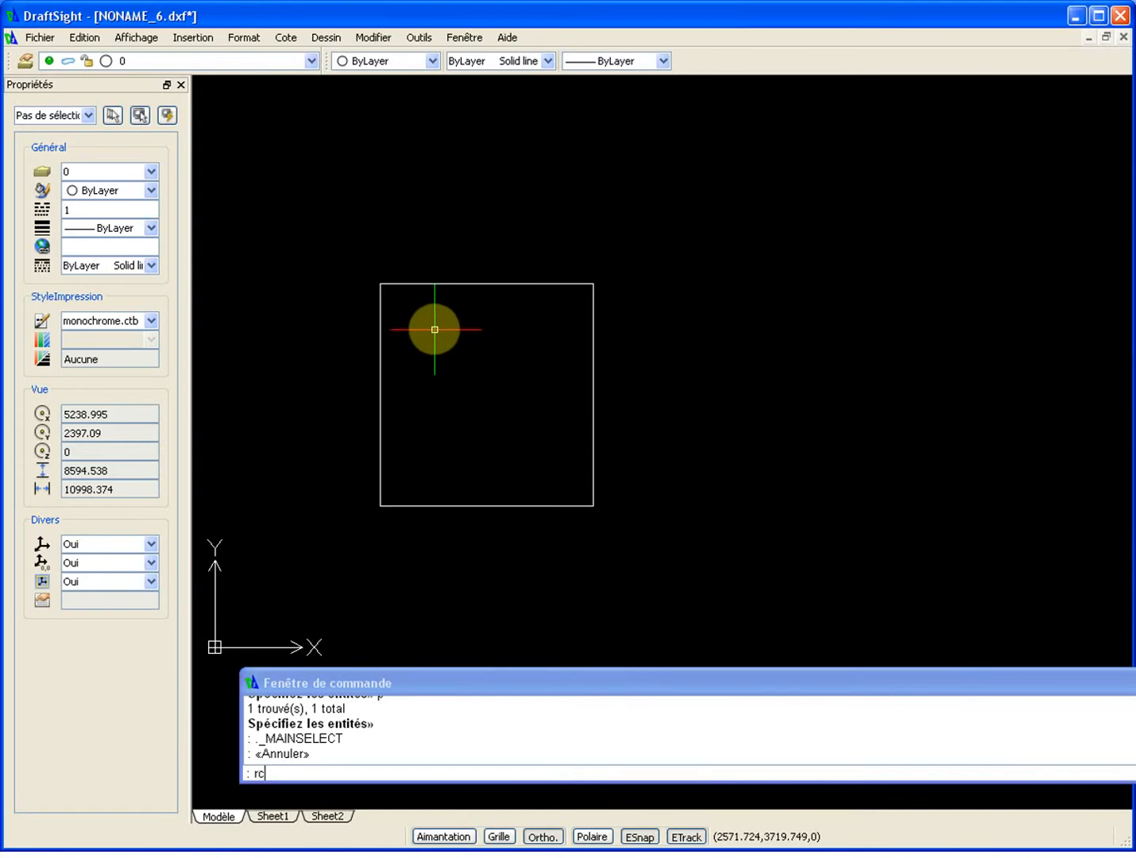
pyautogui.press('Return')
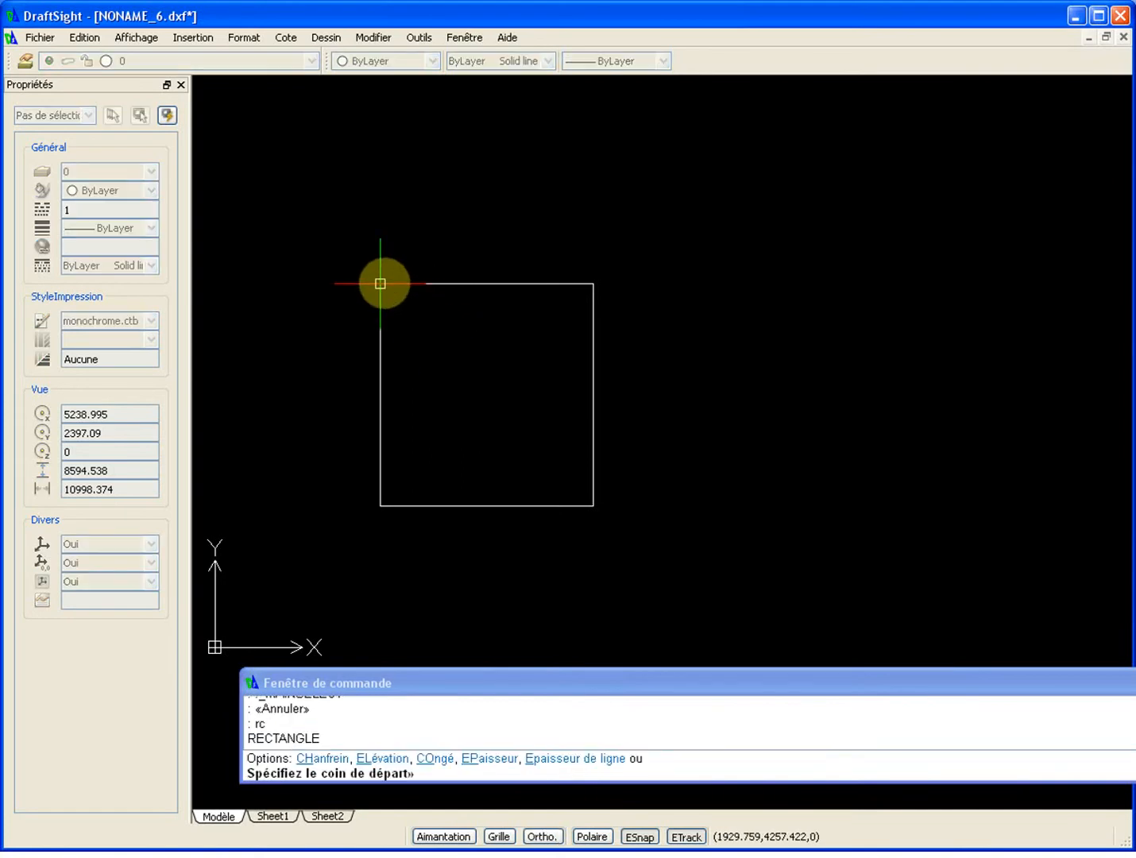
pyautogui.click(381, 283)
pyautogui.click(595, 505)
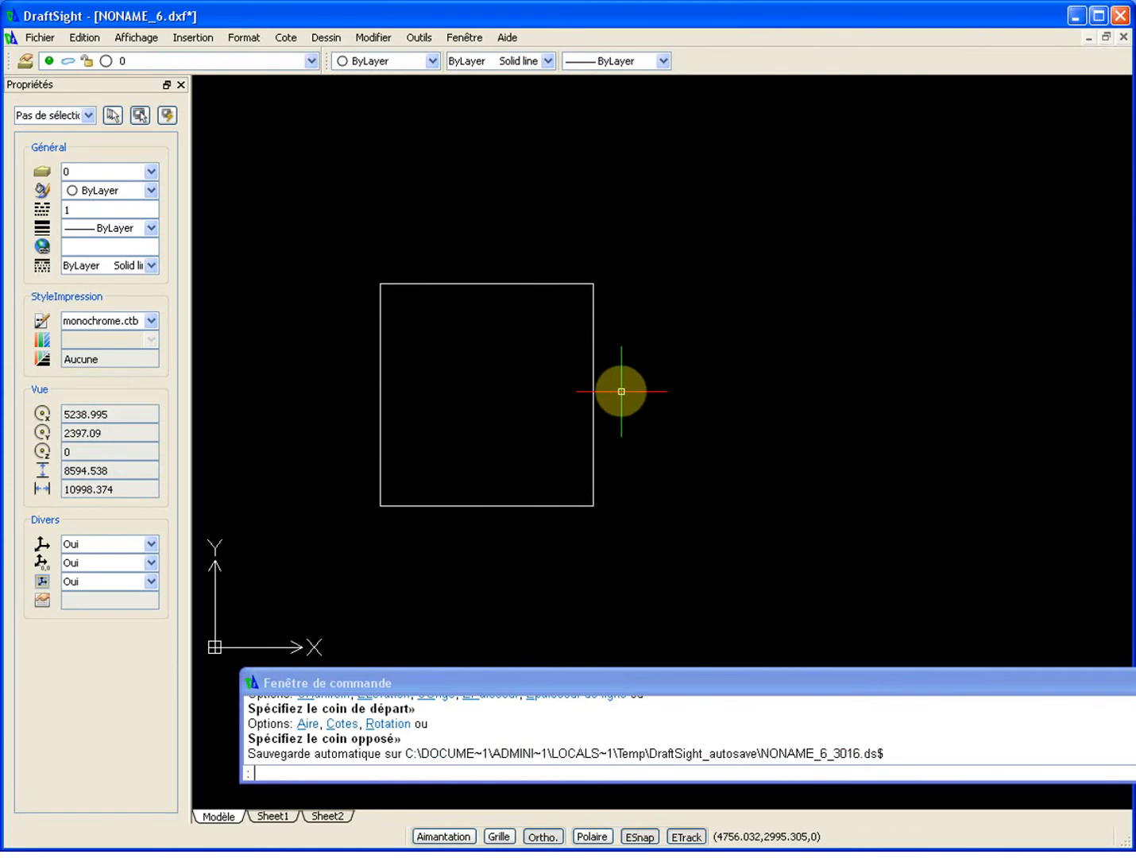
# Step: Move one of the two overlapping rectangles 2505 units horizontally to the right with Ortho on
pyautogui.write('dp')
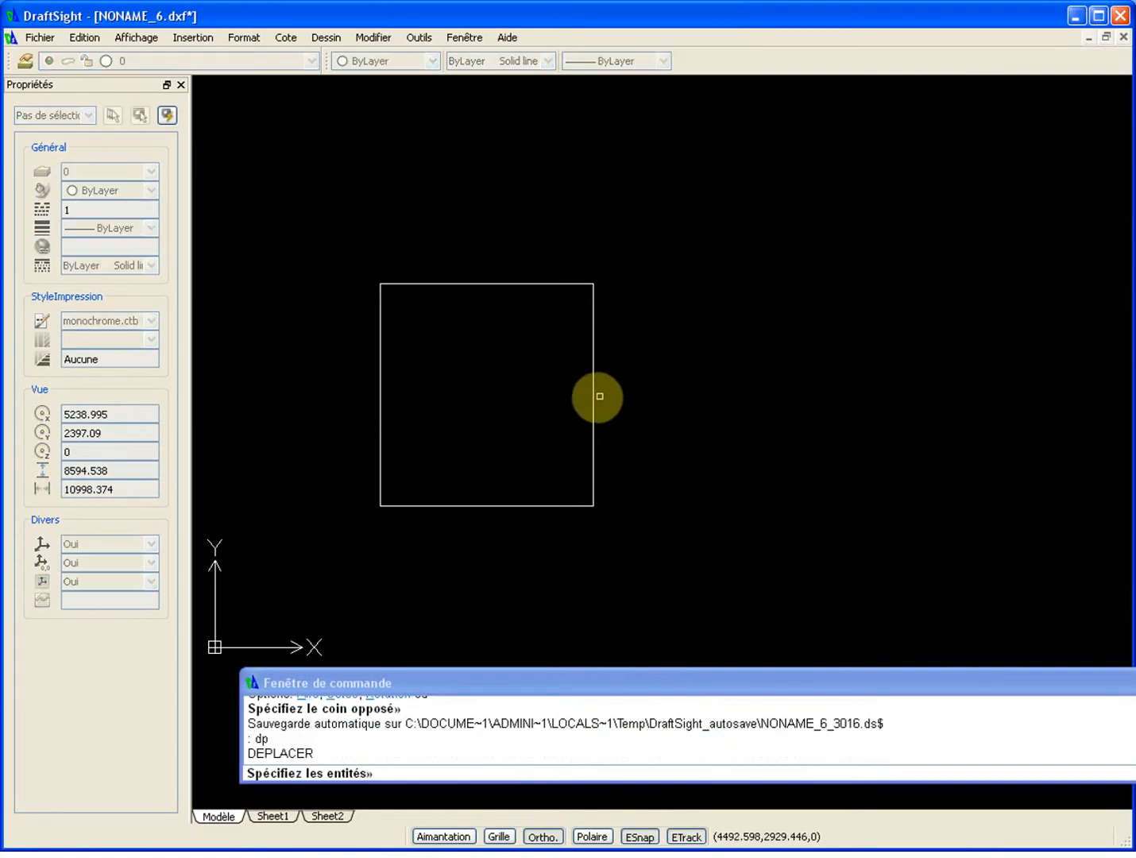
pyautogui.click(602, 397)
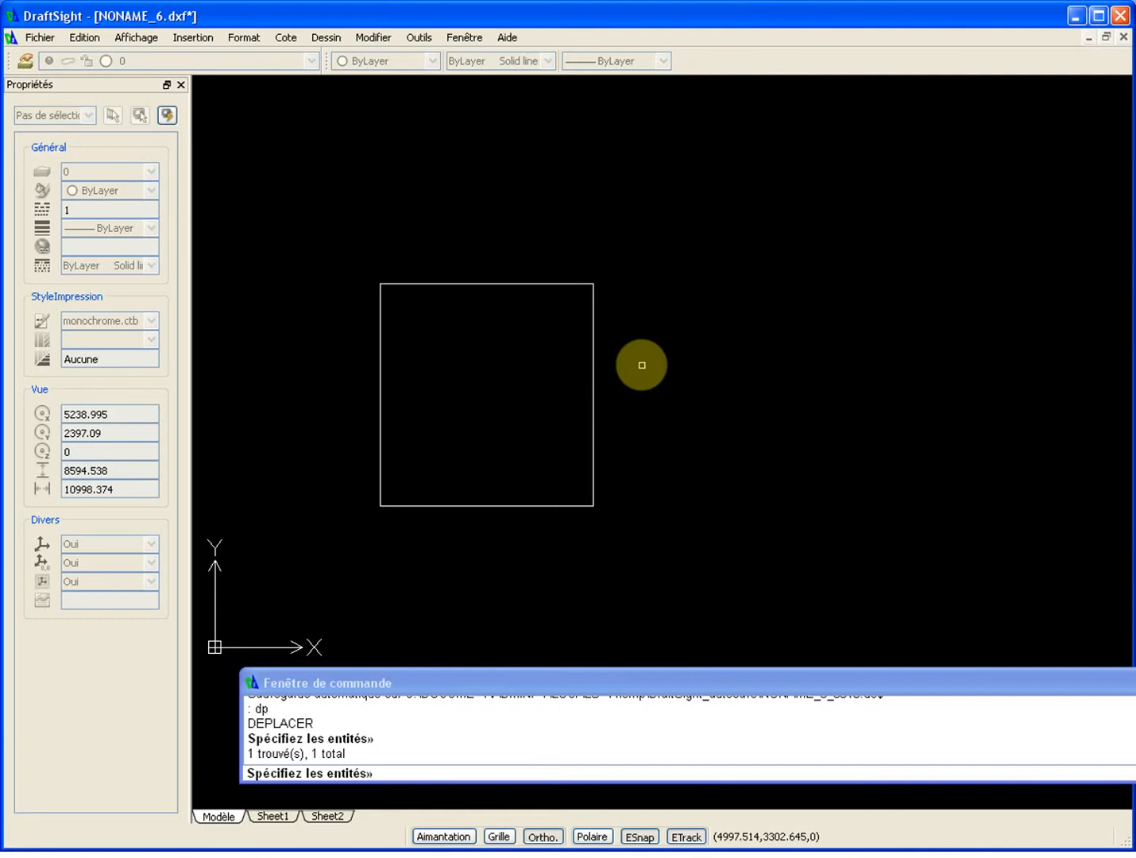
pyautogui.press('Return')
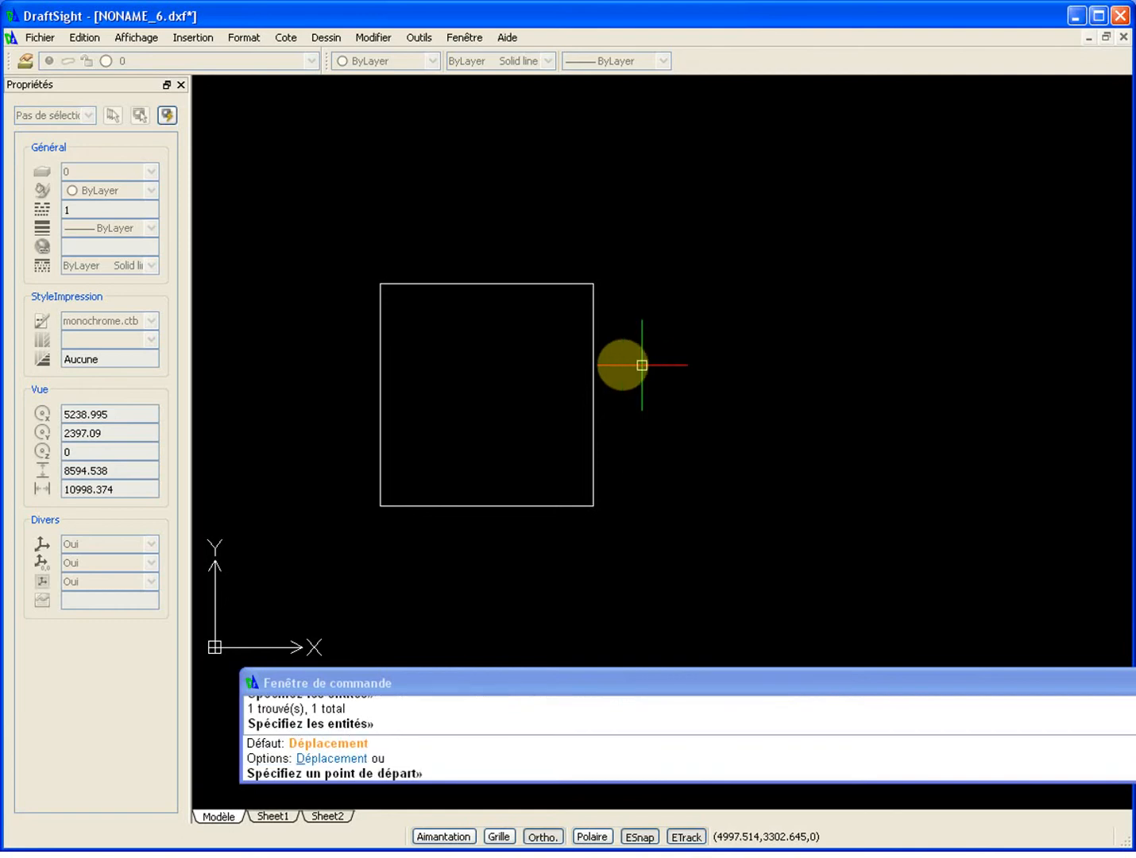
pyautogui.click(495, 207)
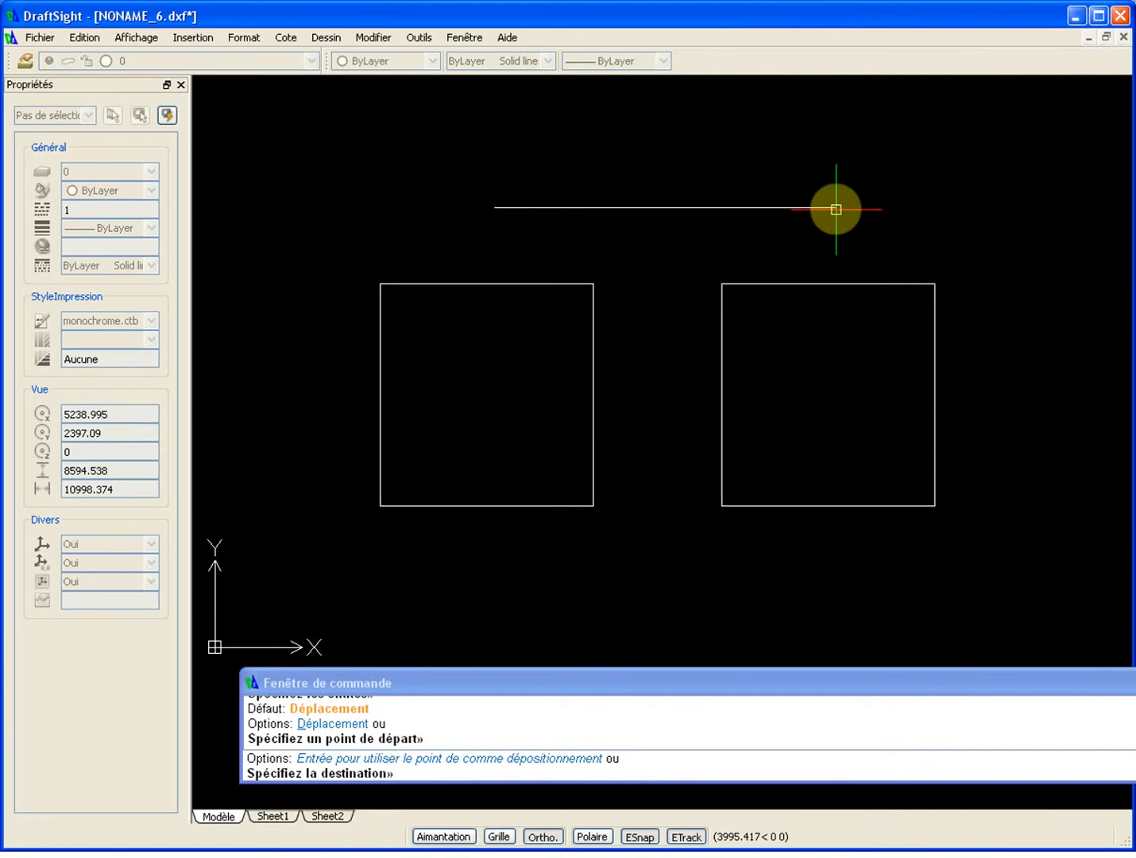
pyautogui.press('F8')
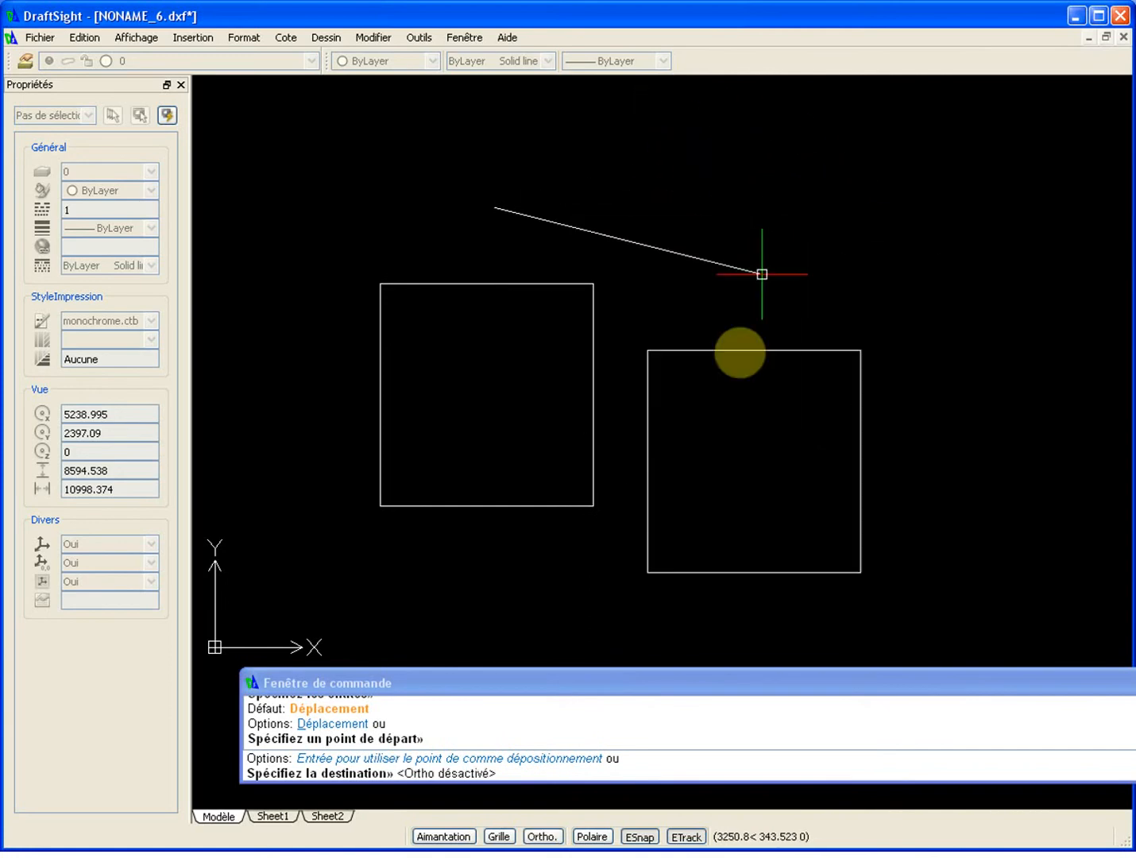
pyautogui.press('F8')
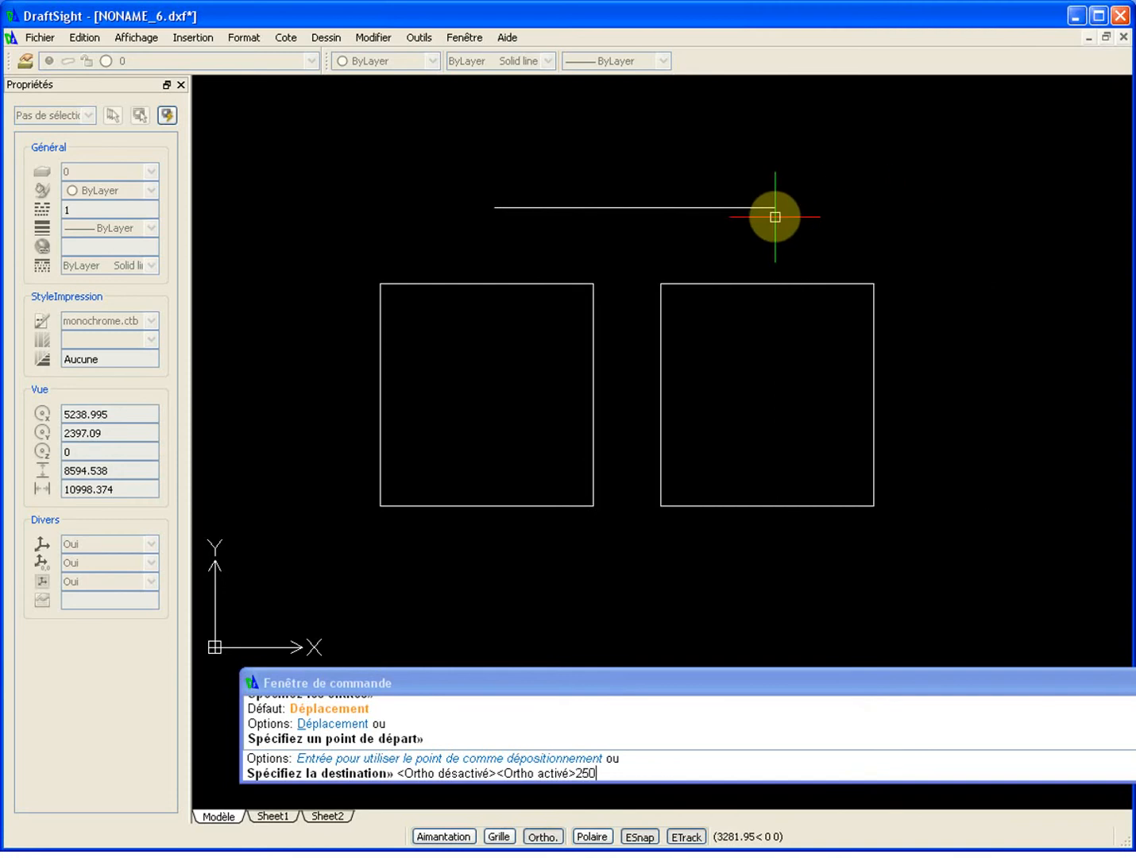
pyautogui.write('2505')
pyautogui.press('Return')
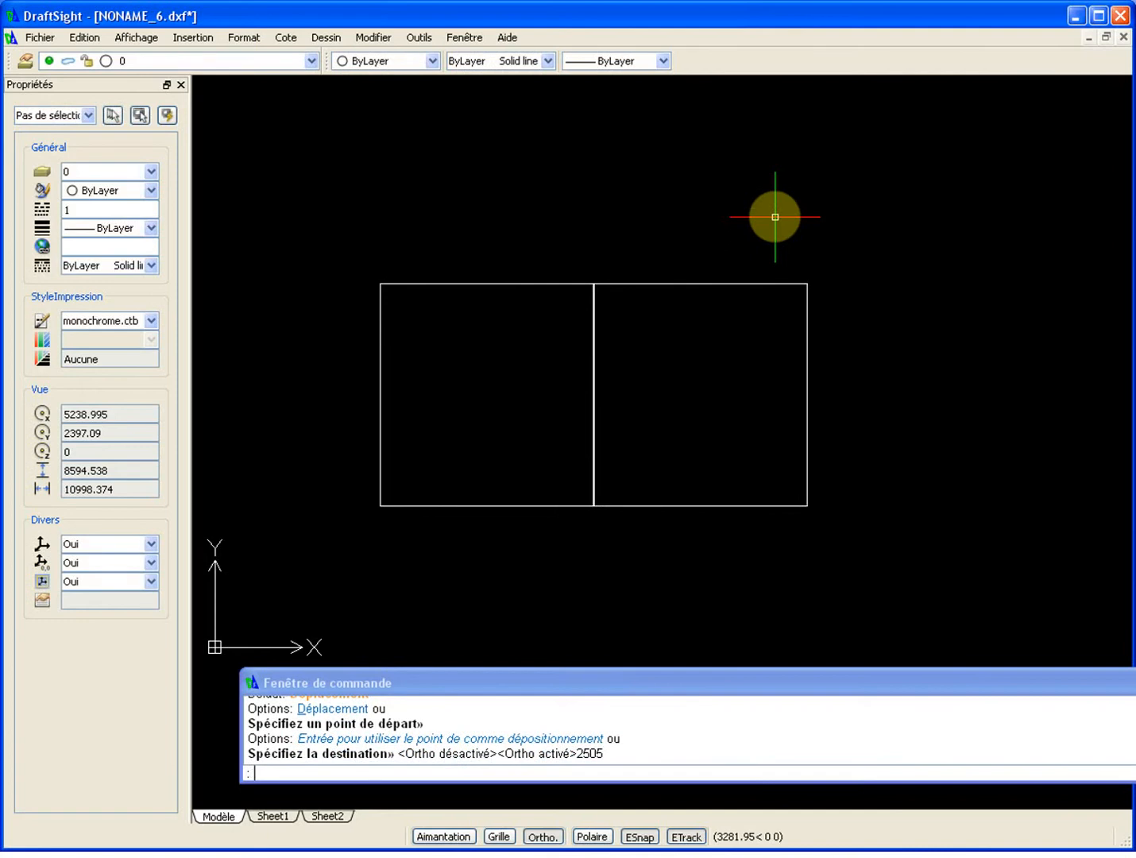
# Step: Measure the gap between the left rectangle's upper-right corner and the right rectangle's upper-left corner
pyautogui.scroll(10, 592, 284)
pyautogui.scroll(5, 569, 262)
pyautogui.write('di')
pyautogui.press('Return')
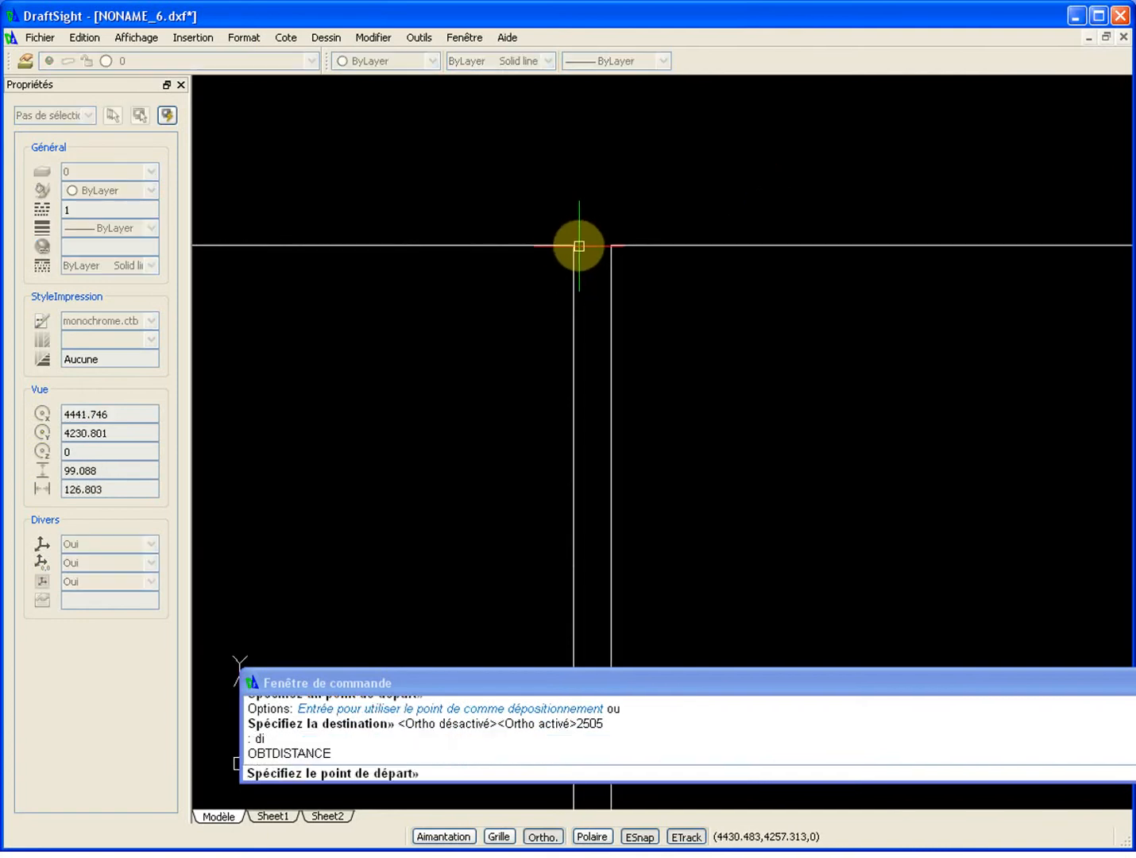
pyautogui.click(575, 243)
pyautogui.click(609, 245)
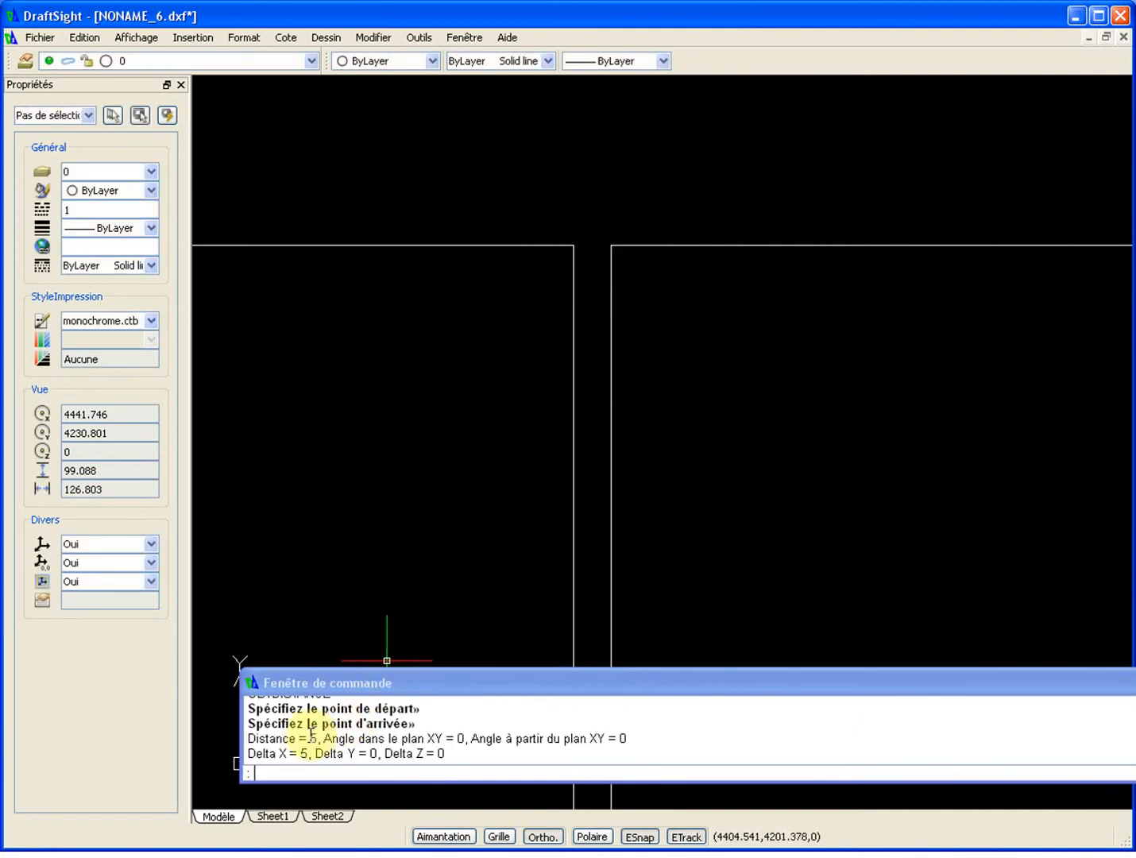
pyautogui.press('Escape')
pyautogui.scroll(-7, 642, 445)
pyautogui.scroll(-7, 641, 445)
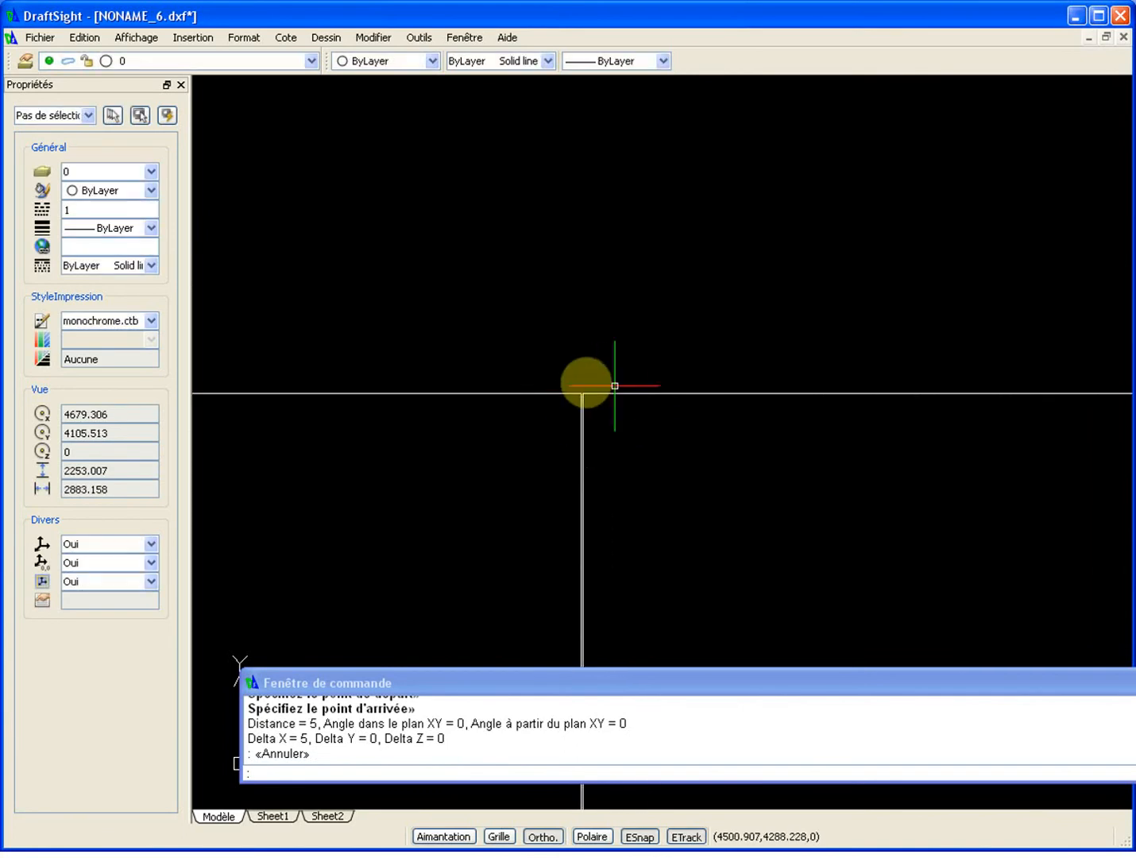
pyautogui.scroll(10, 601, 398)
pyautogui.scroll(3, 550, 389)
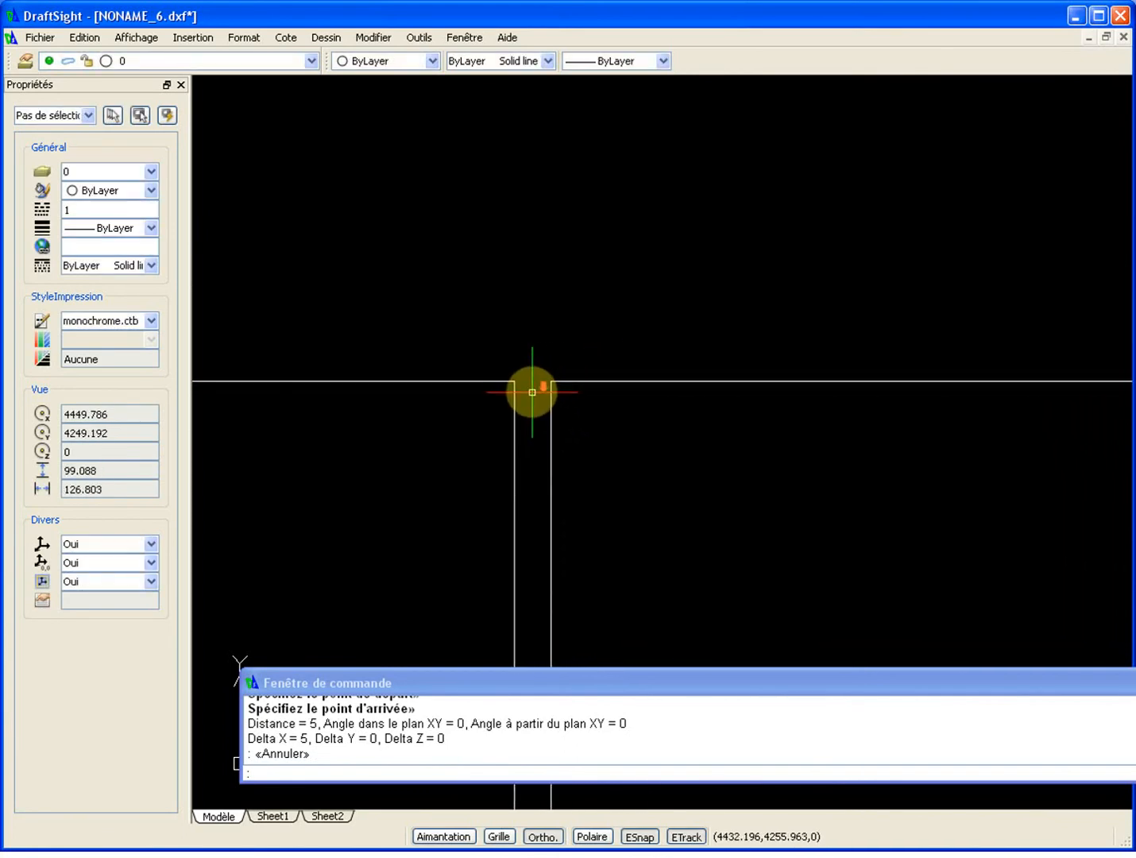
pyautogui.scroll(-11, 532, 392)
pyautogui.scroll(-10, 679, 414)
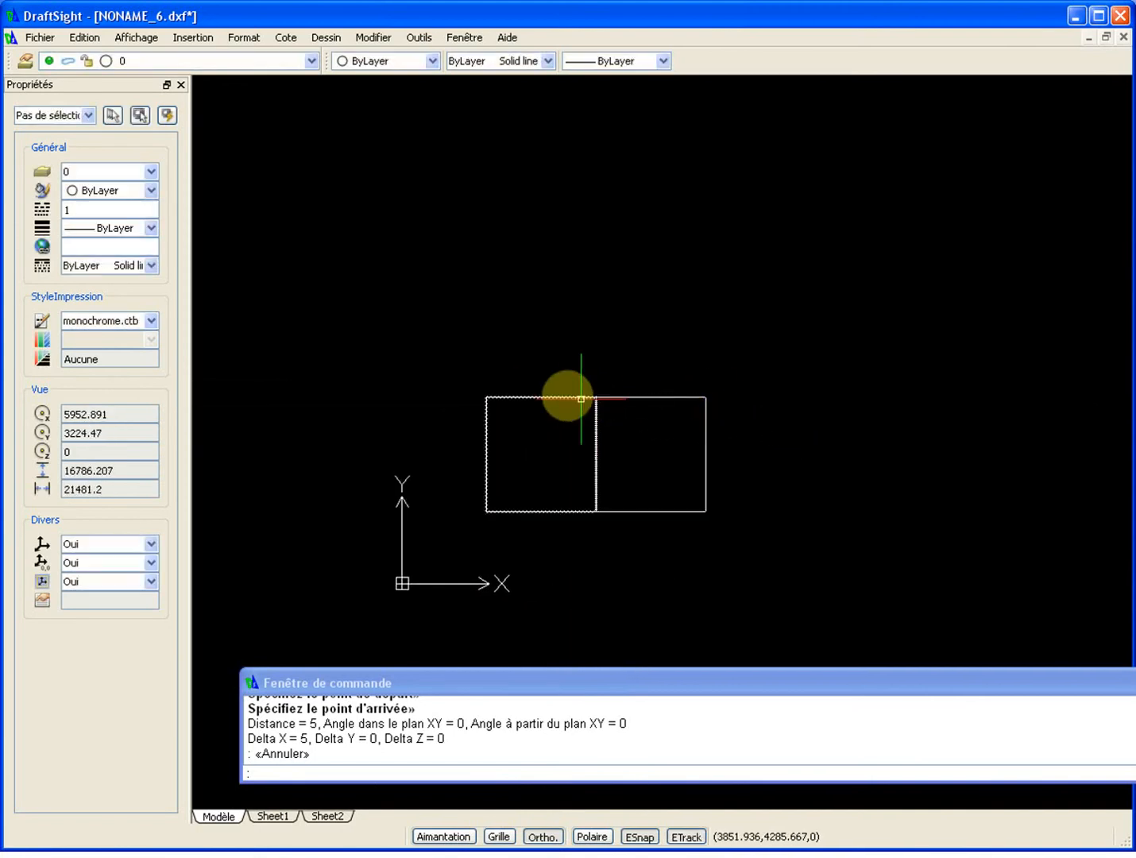
pyautogui.scroll(3, 725, 436)
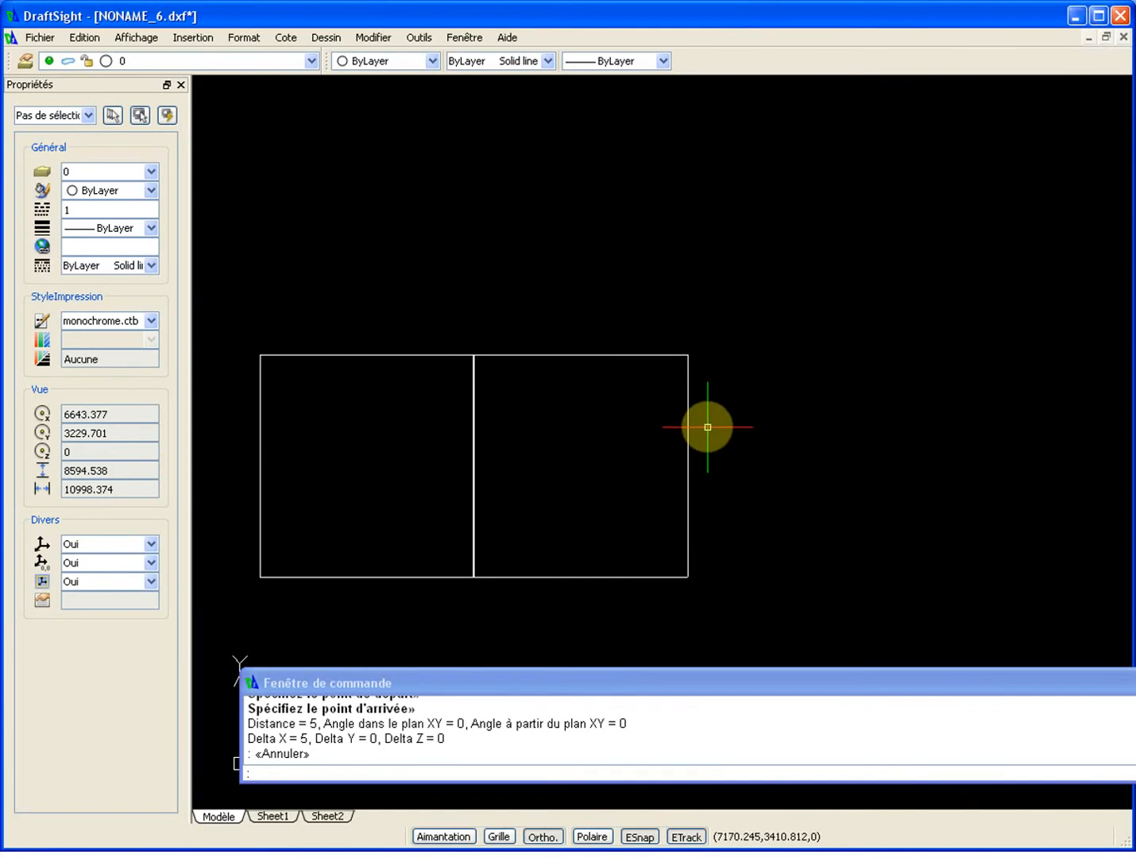
# Step: Copy the right rectangle to the clipboard with its left-edge midpoint as the reference point
pyautogui.hotkey('ctrl', 'shift', 'c')
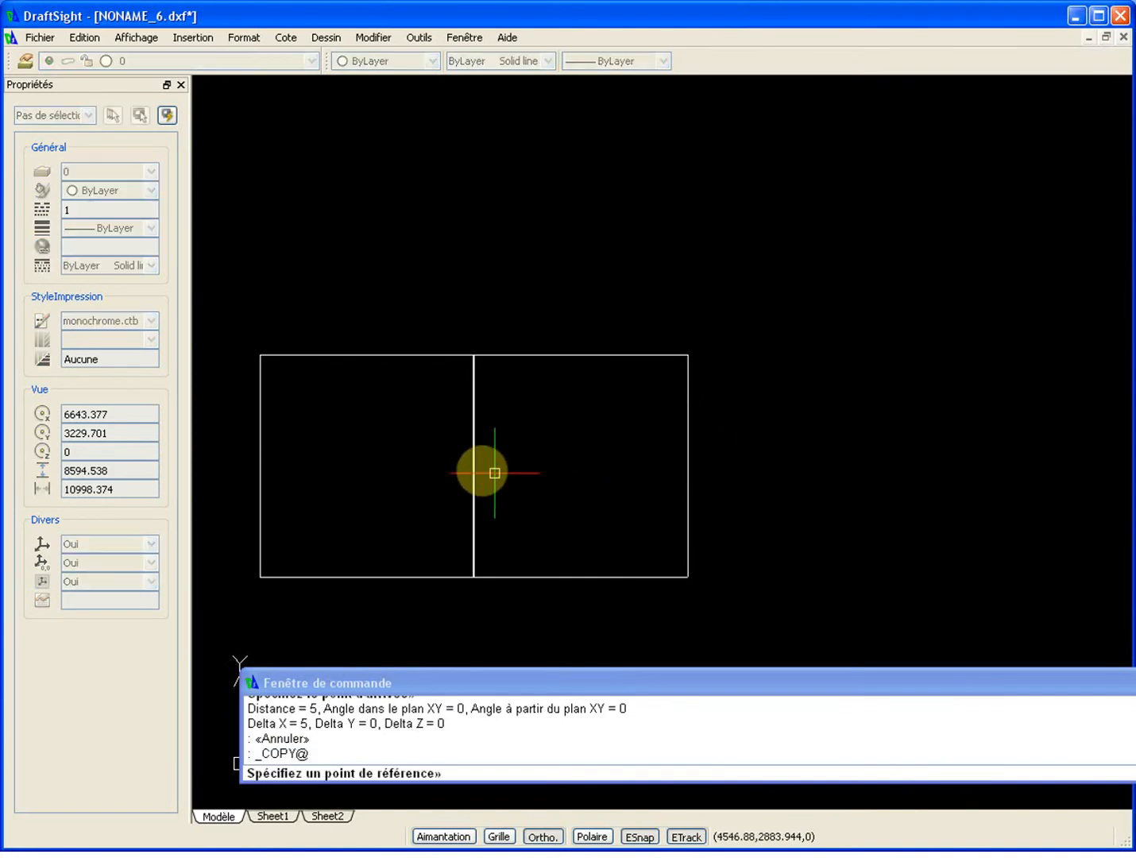
pyautogui.scroll(2, 479, 458)
pyautogui.scroll(13, 473, 444)
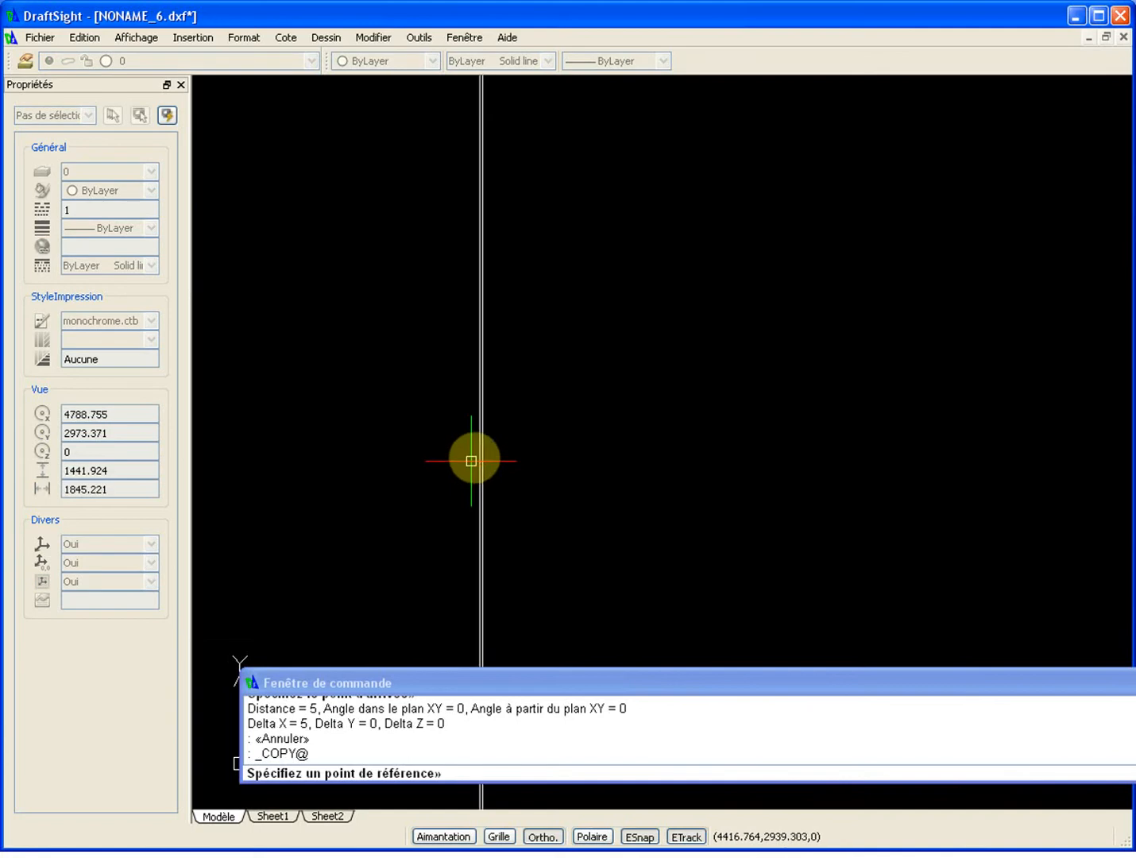
pyautogui.click(506, 433)
pyautogui.scroll(-15, 506, 433)
pyautogui.click(642, 352)
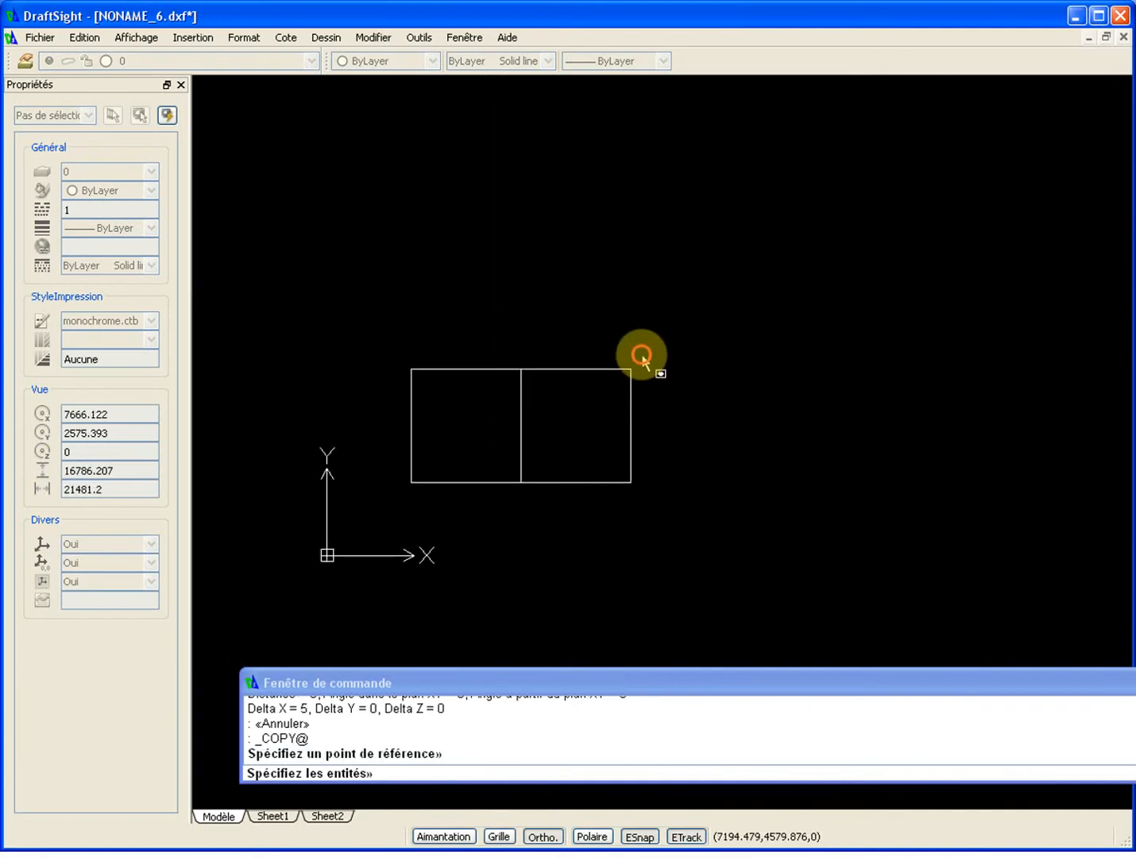
pyautogui.click(582, 418)
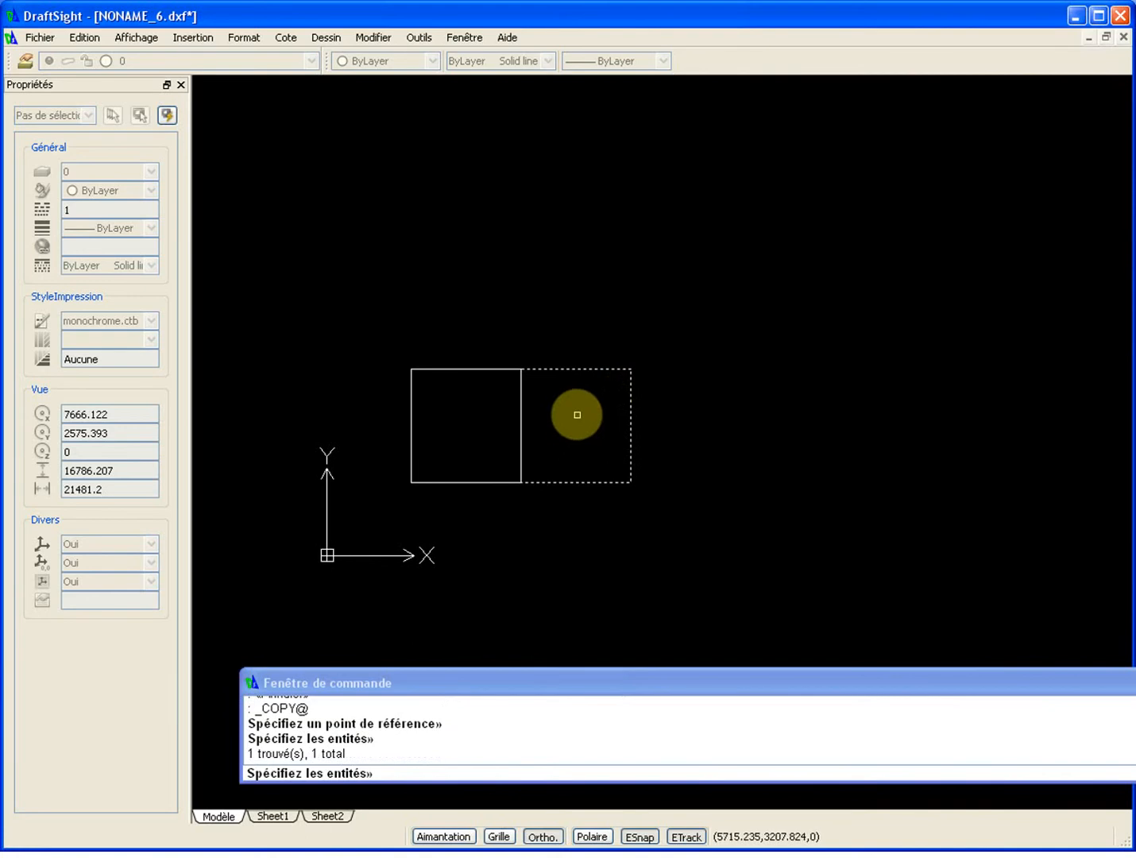
pyautogui.press('Return')
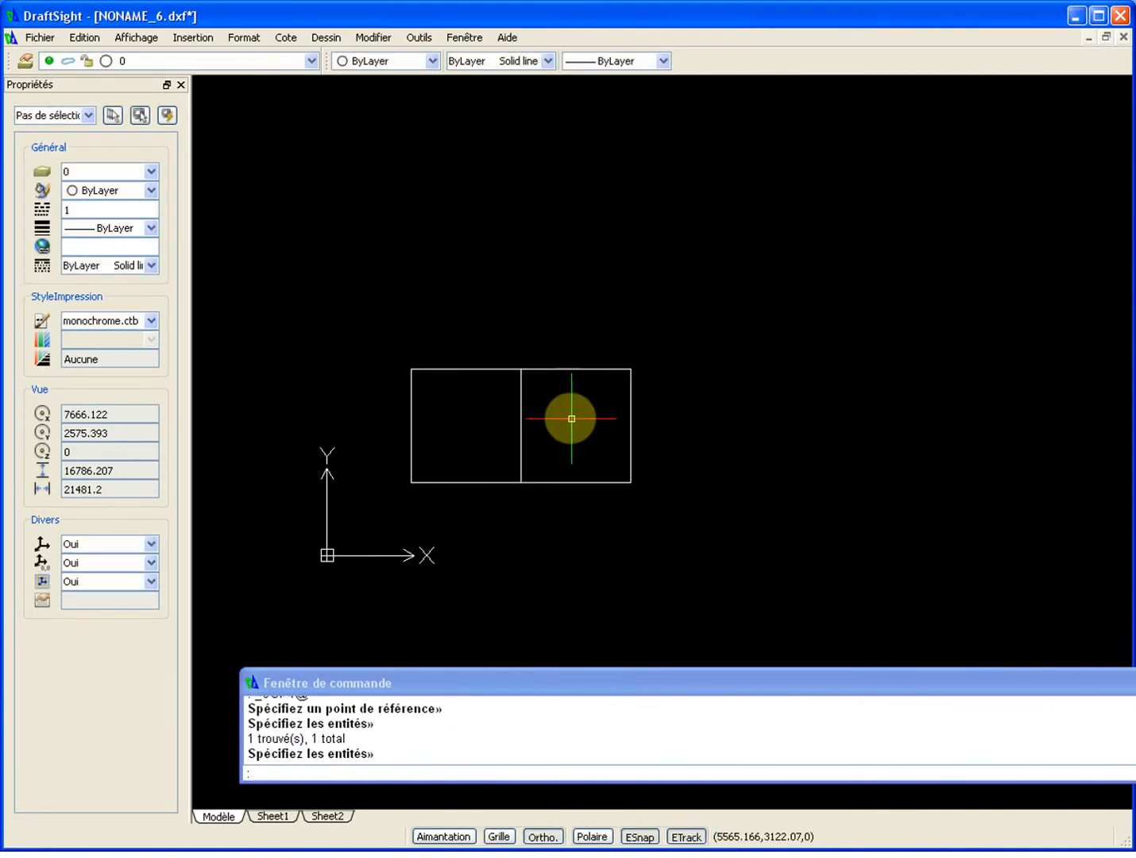
# Step: Paste the copied rectangle as a block at the right rectangle's left-edge midpoint
pyautogui.hotkey('ctrl', 'shift', 'v')
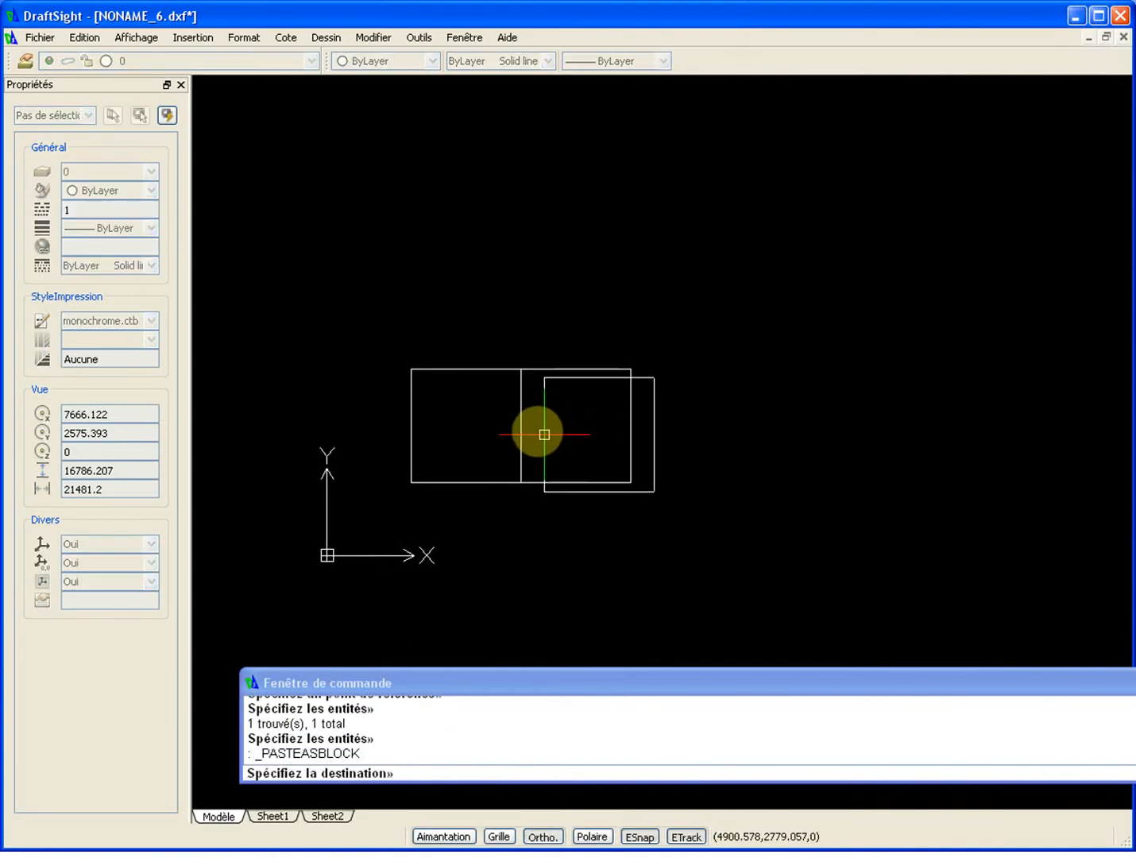
pyautogui.scroll(8, 532, 428)
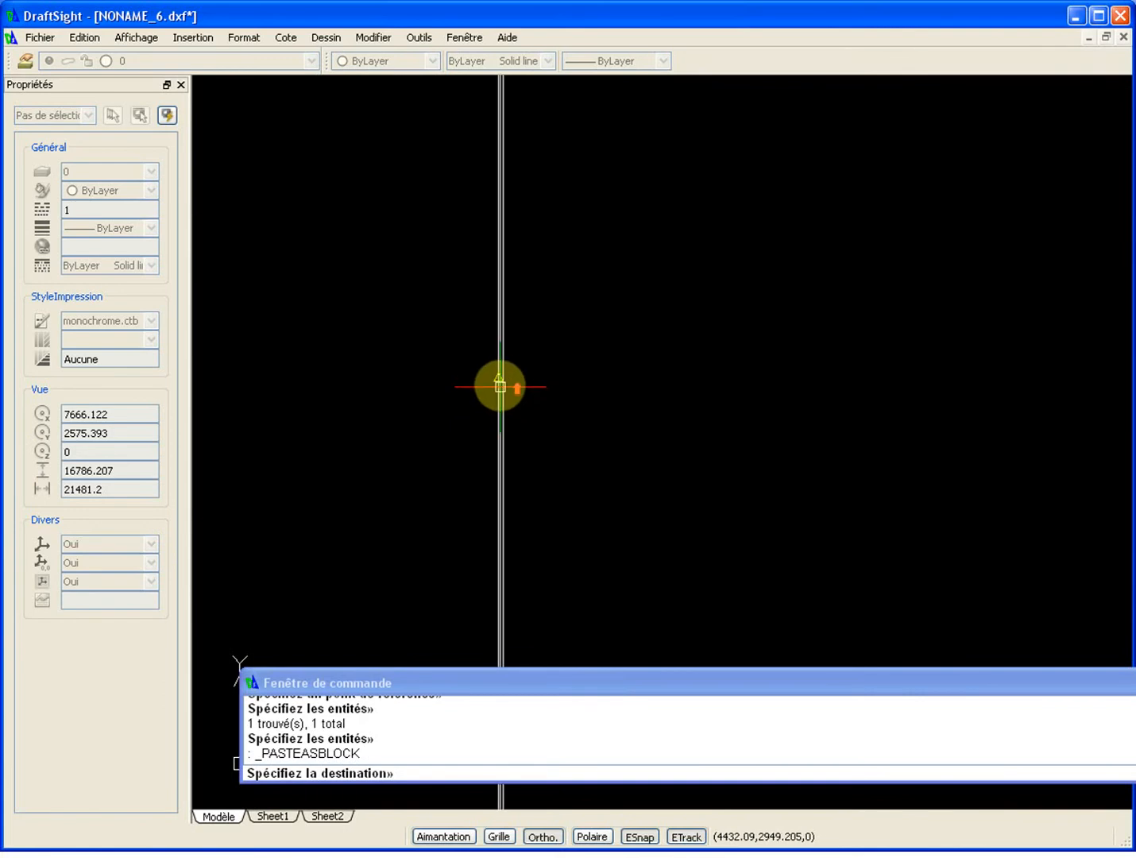
pyautogui.click(506, 397)
pyautogui.scroll(-1, 585, 399)
pyautogui.scroll(-7, 588, 398)
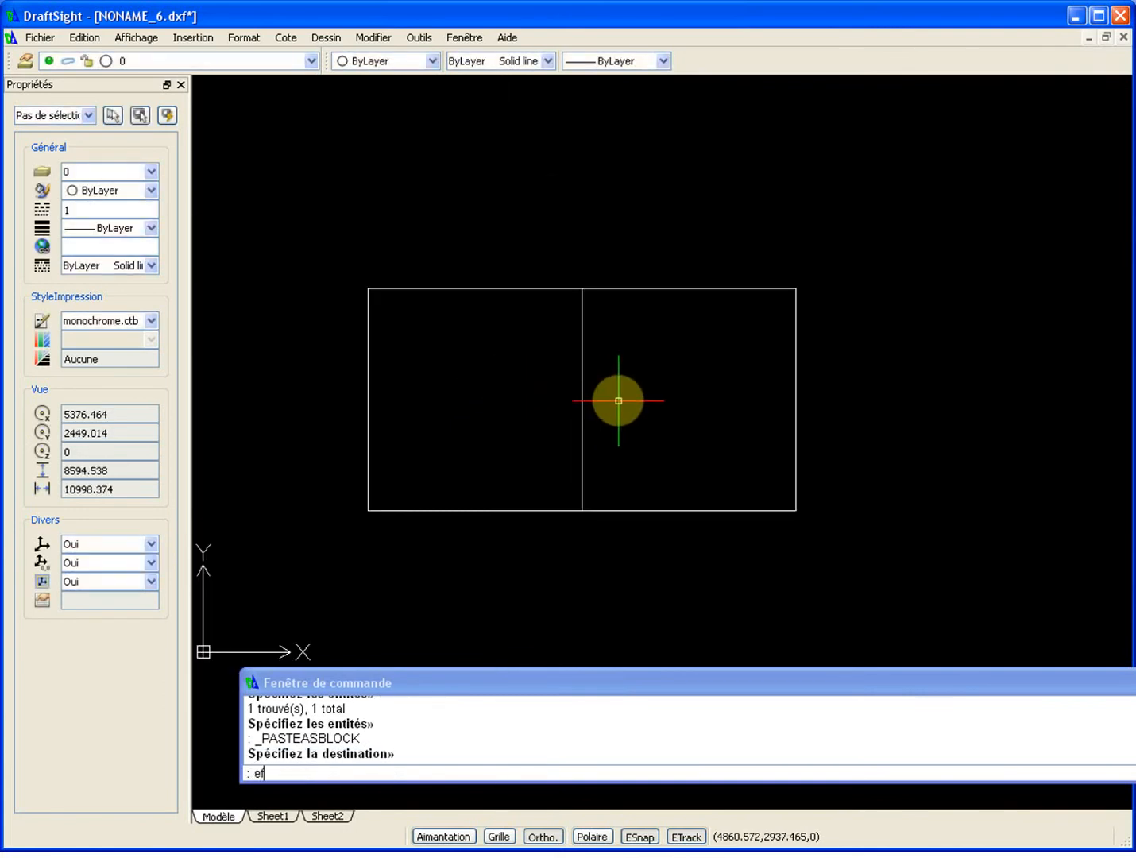
# Step: Delete the original right rectangle beneath the pasted block by using the previous selection
pyautogui.write('ef')
pyautogui.press('Return')
pyautogui.write('p')
pyautogui.press('Return')
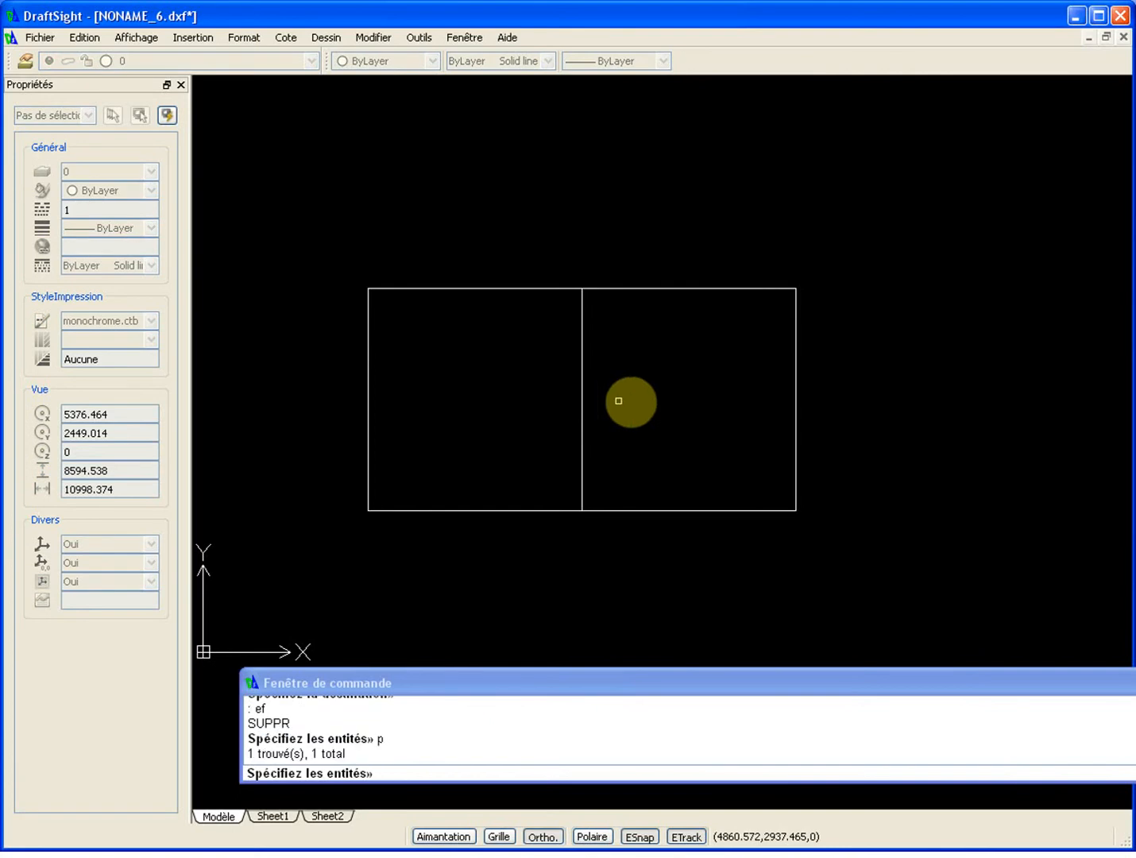
pyautogui.press('Return')
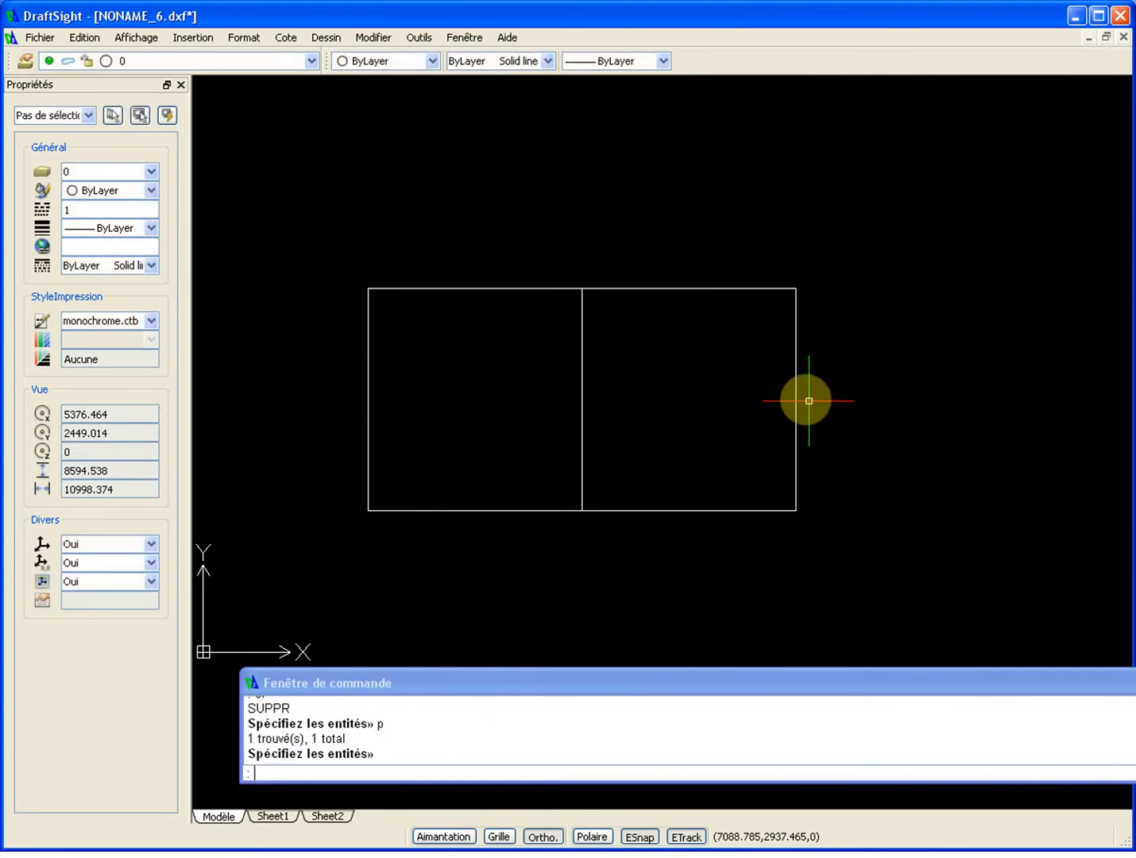
# Step: Copy the right block from the left rectangle's upper-right corner to the right block's upper-right corner, keeping the same gap
pyautogui.click(799, 400)
pyautogui.scroll(4, 585, 286)
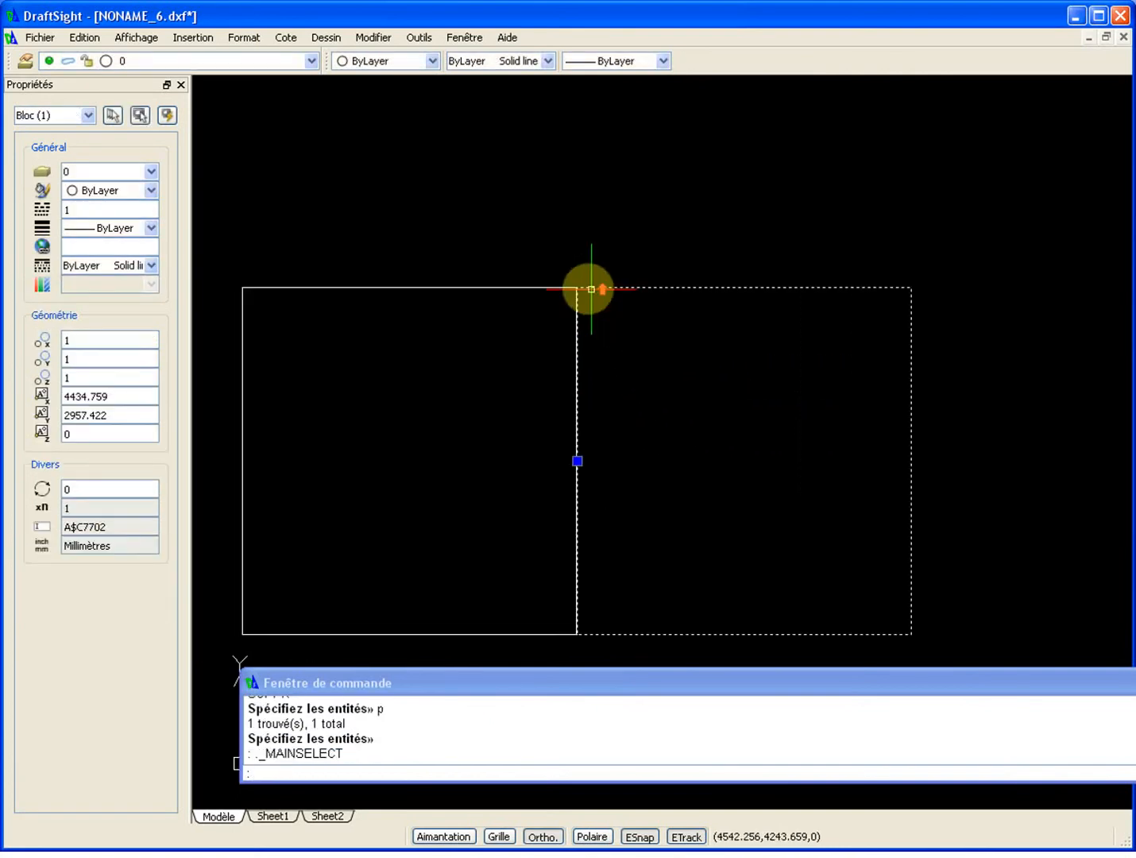
pyautogui.scroll(3, 568, 294)
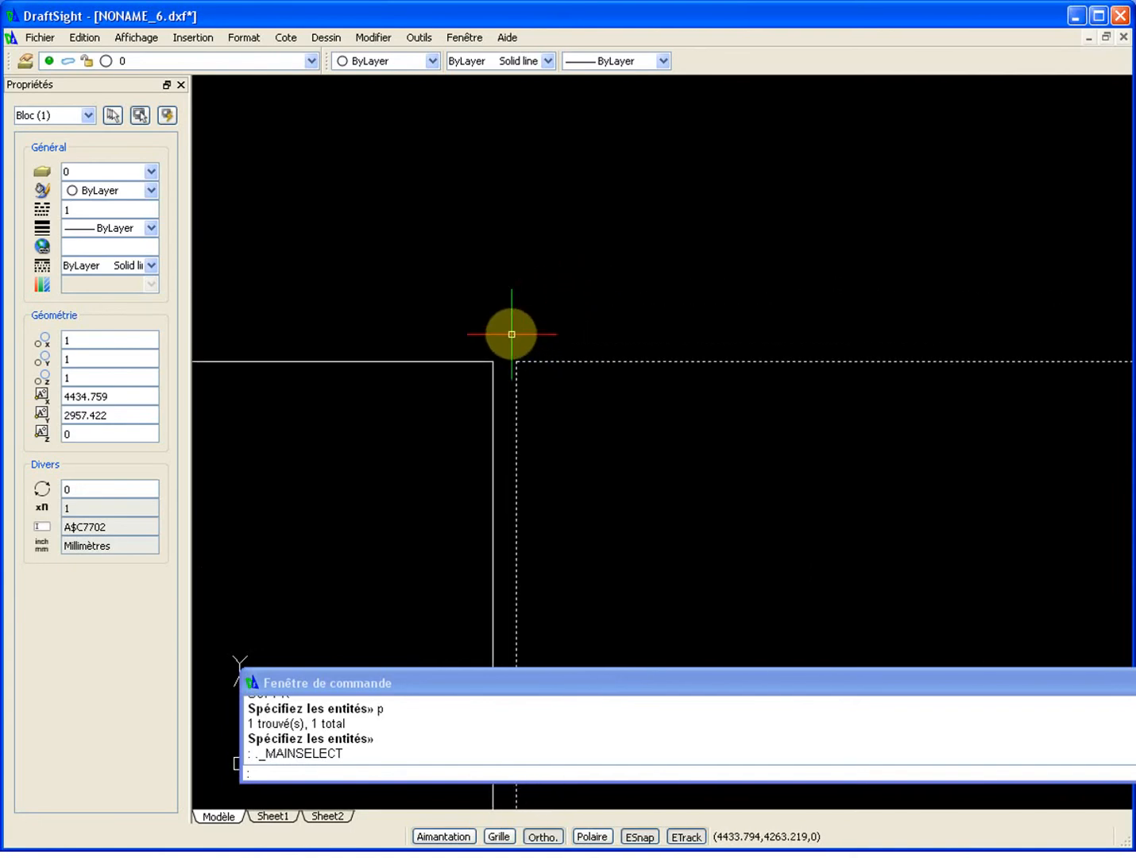
pyautogui.scroll(-2, 512, 342)
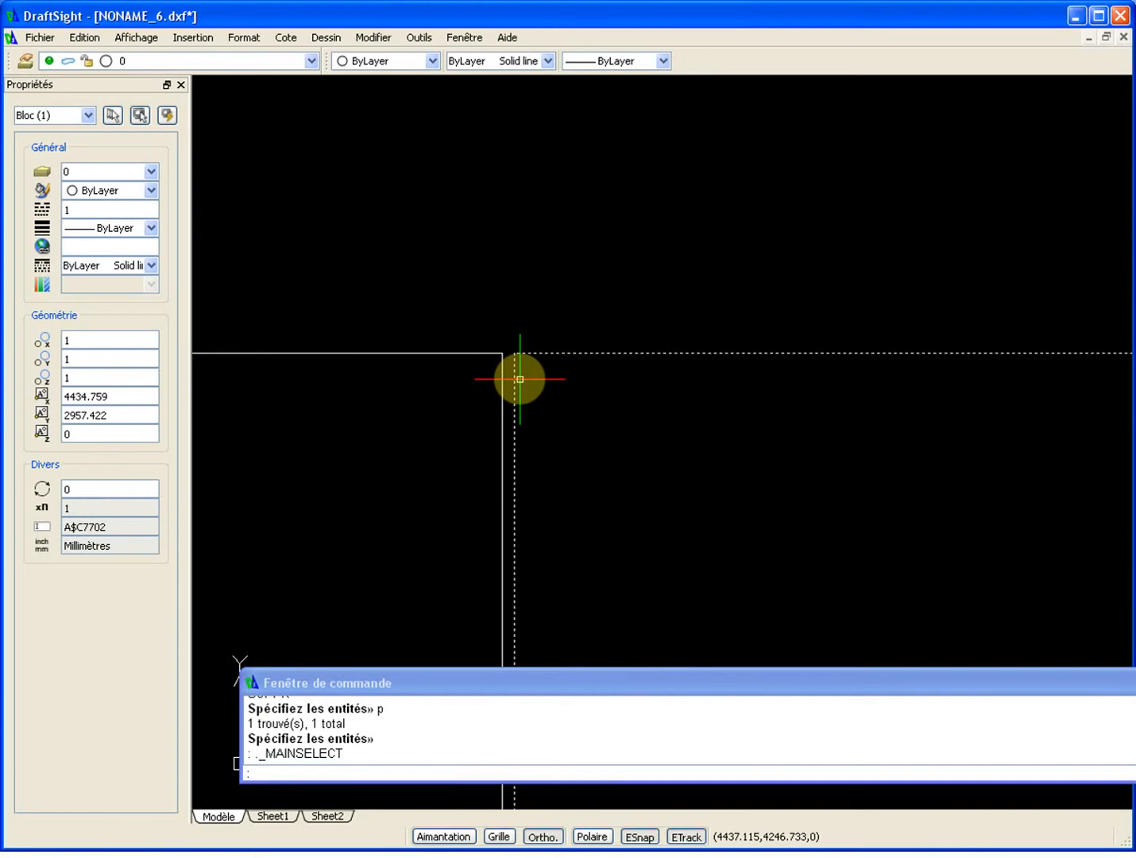
pyautogui.press('Return')
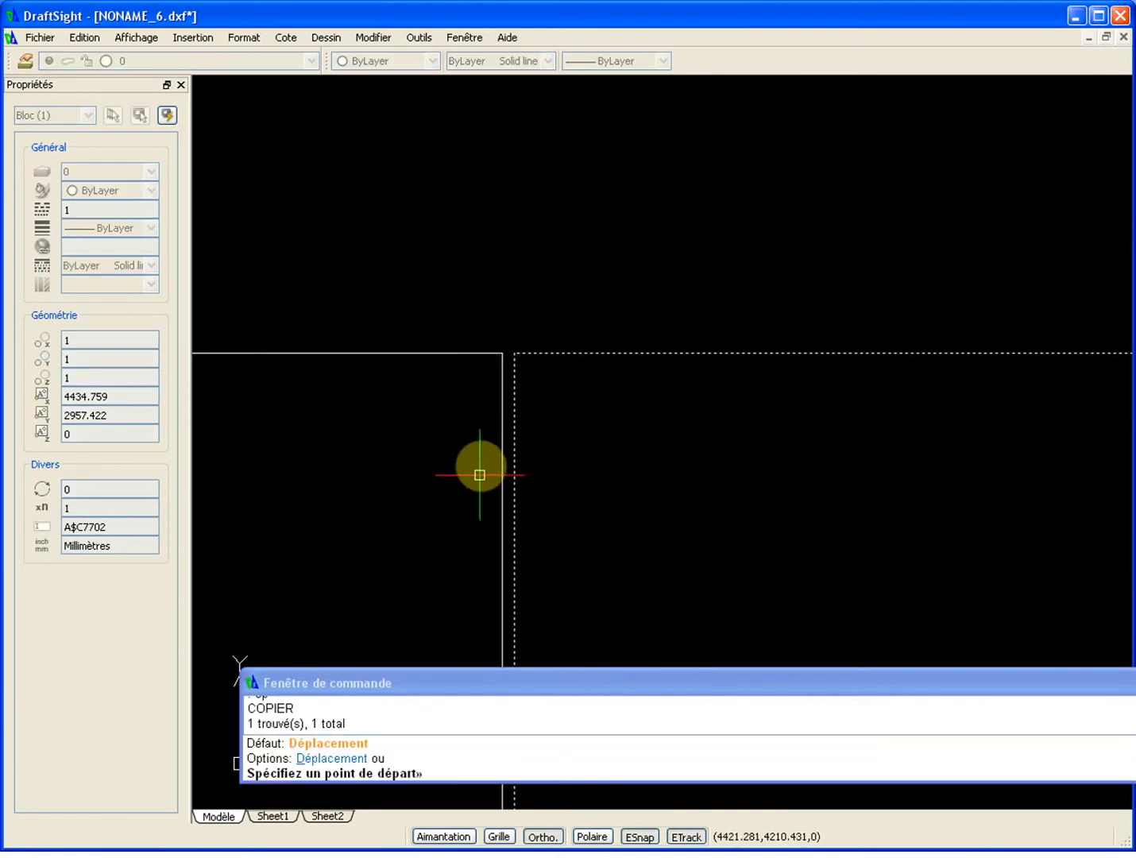
pyautogui.click(501, 352)
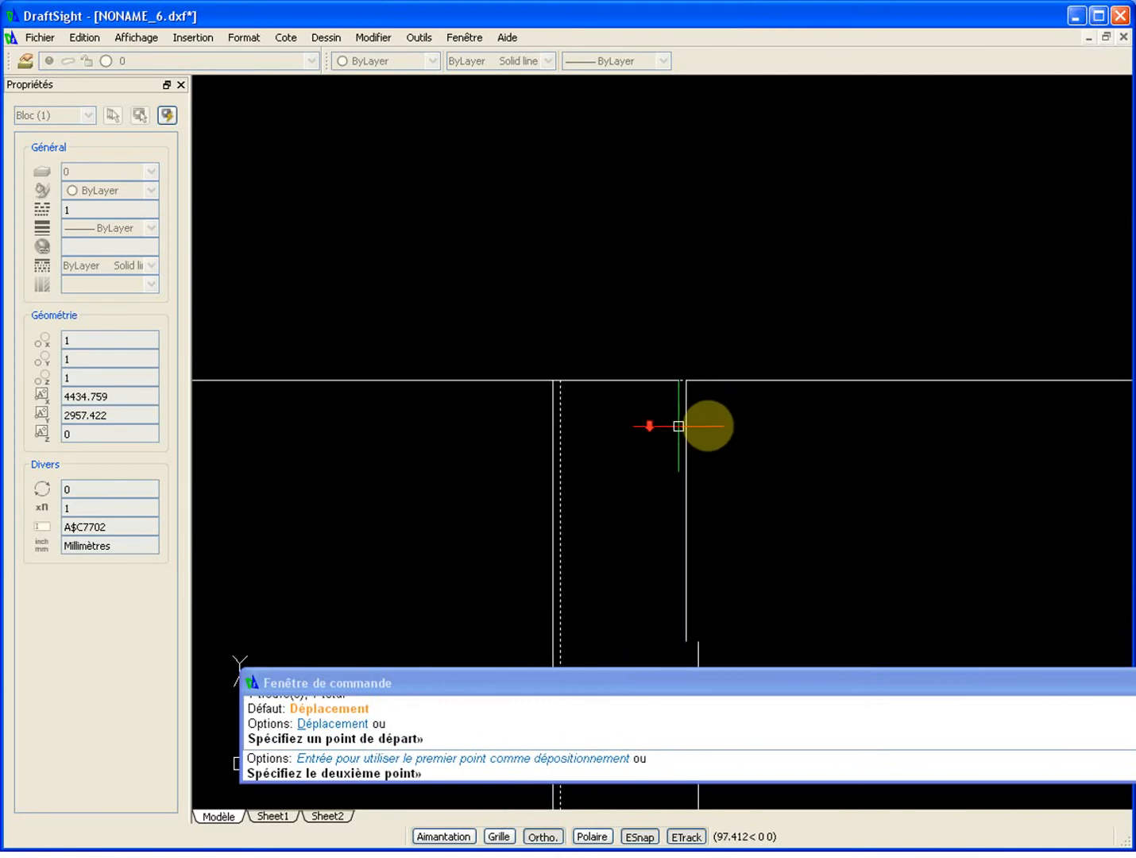
pyautogui.moveTo(705, 426); pyautogui.dragTo(308, 407, button='middle')
pyautogui.scroll(-8, 692, 413)
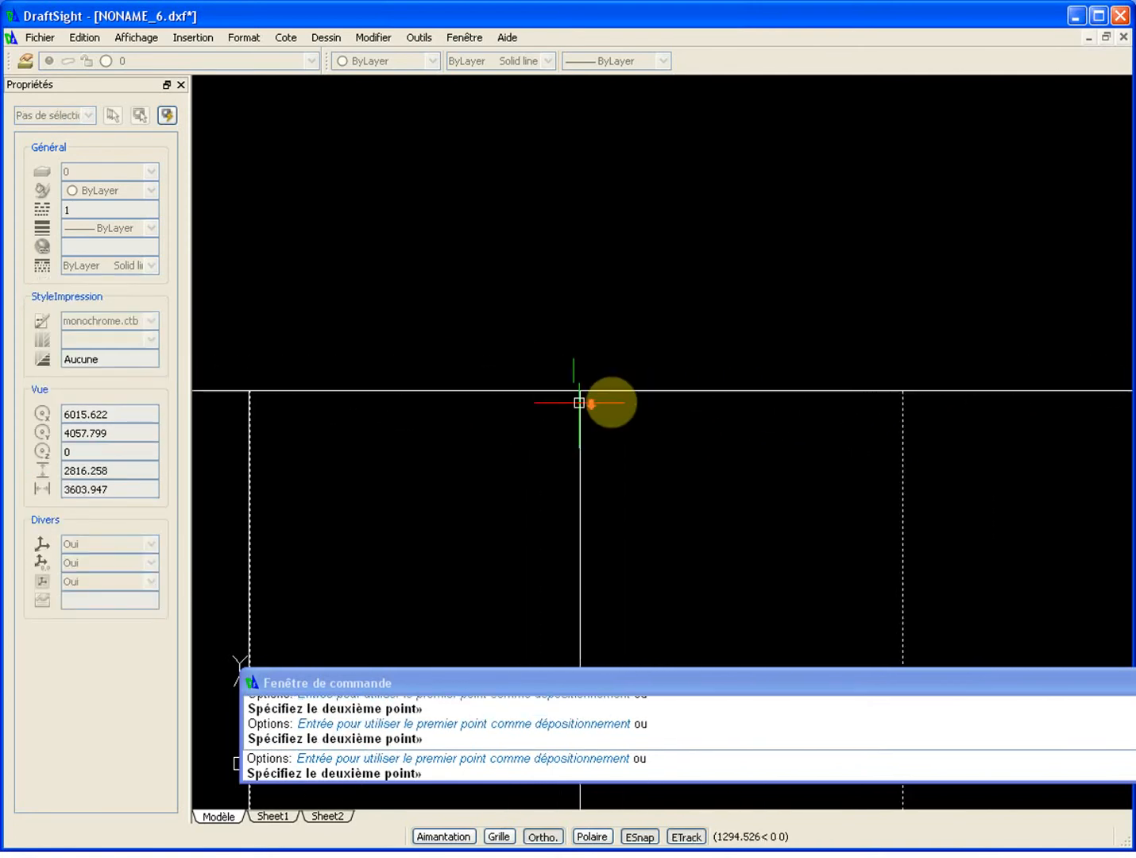
pyautogui.moveTo(805, 410); pyautogui.dragTo(549, 389, button='middle')
pyautogui.scroll(-1, 549, 389)
pyautogui.moveTo(742, 392); pyautogui.dragTo(777, 388, button='middle')
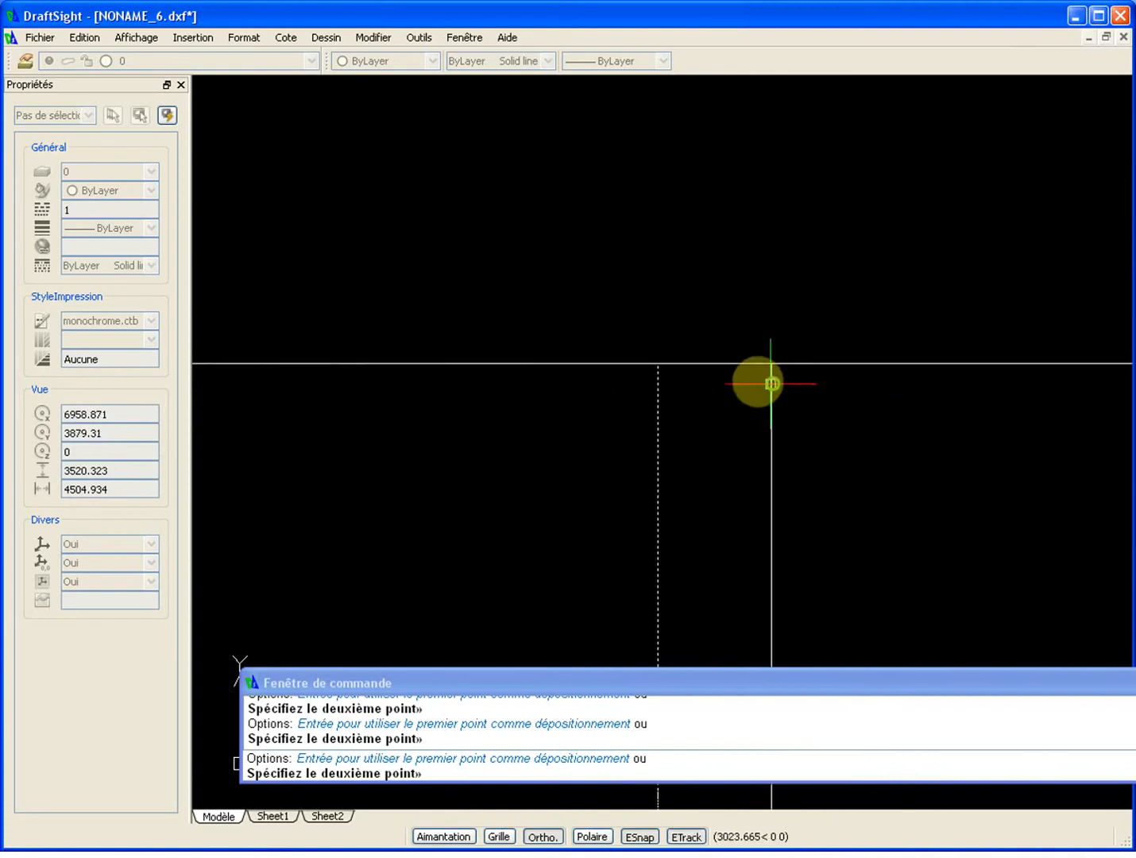
pyautogui.scroll(13, 707, 383)
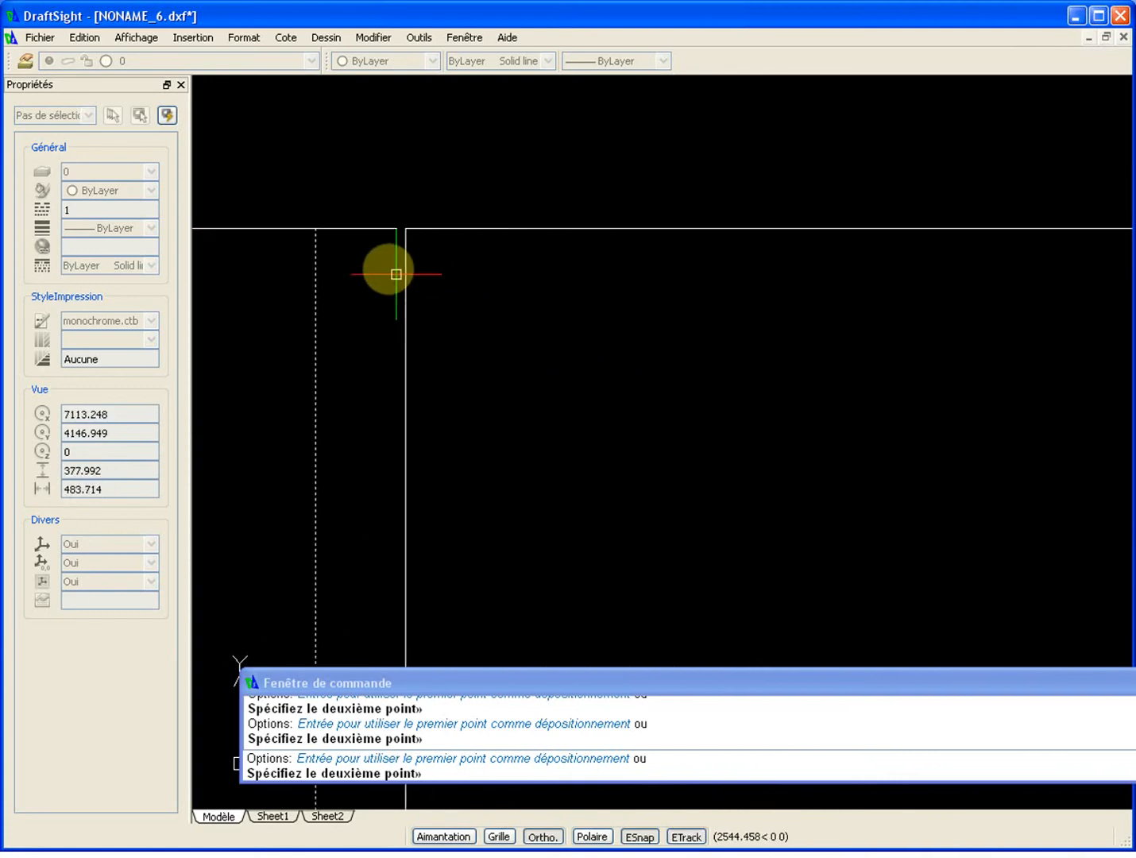
pyautogui.scroll(-12, 347, 220)
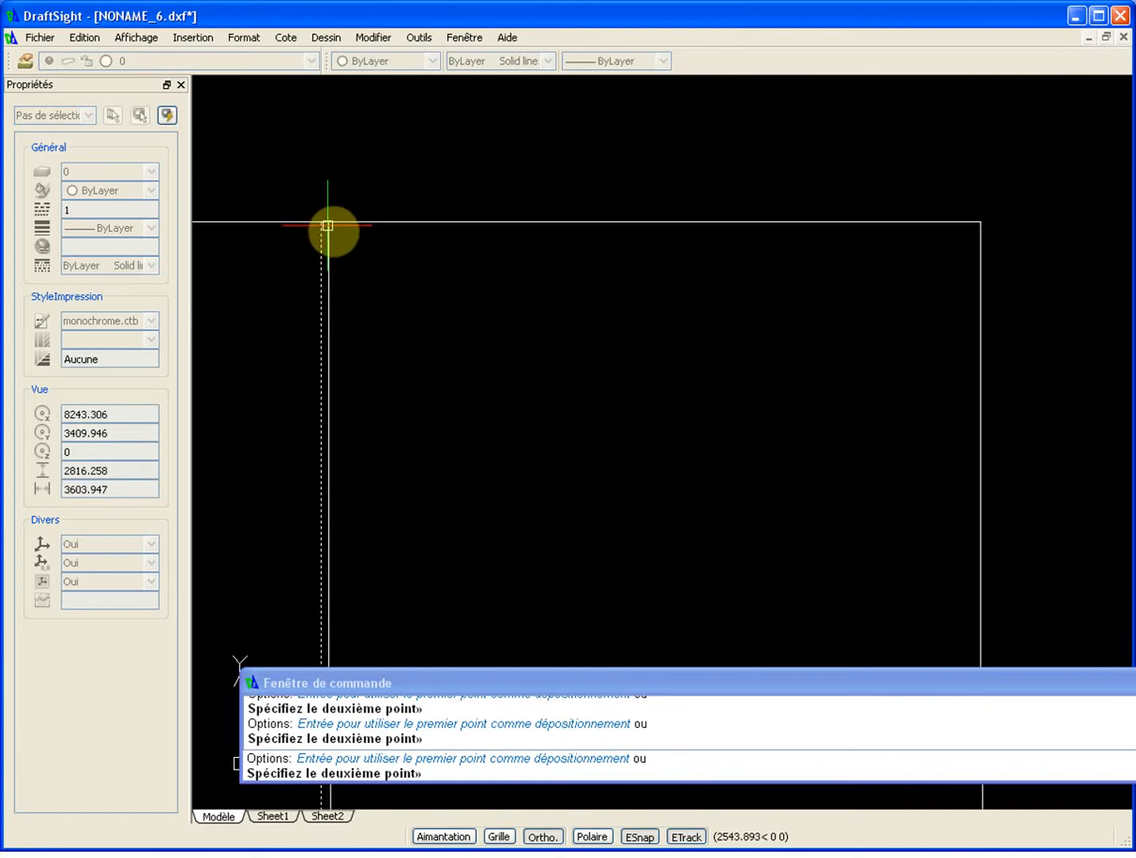
pyautogui.scroll(3, 359, 246)
pyautogui.scroll(3, 362, 255)
pyautogui.scroll(-4, 365, 254)
pyautogui.scroll(2, 533, 386)
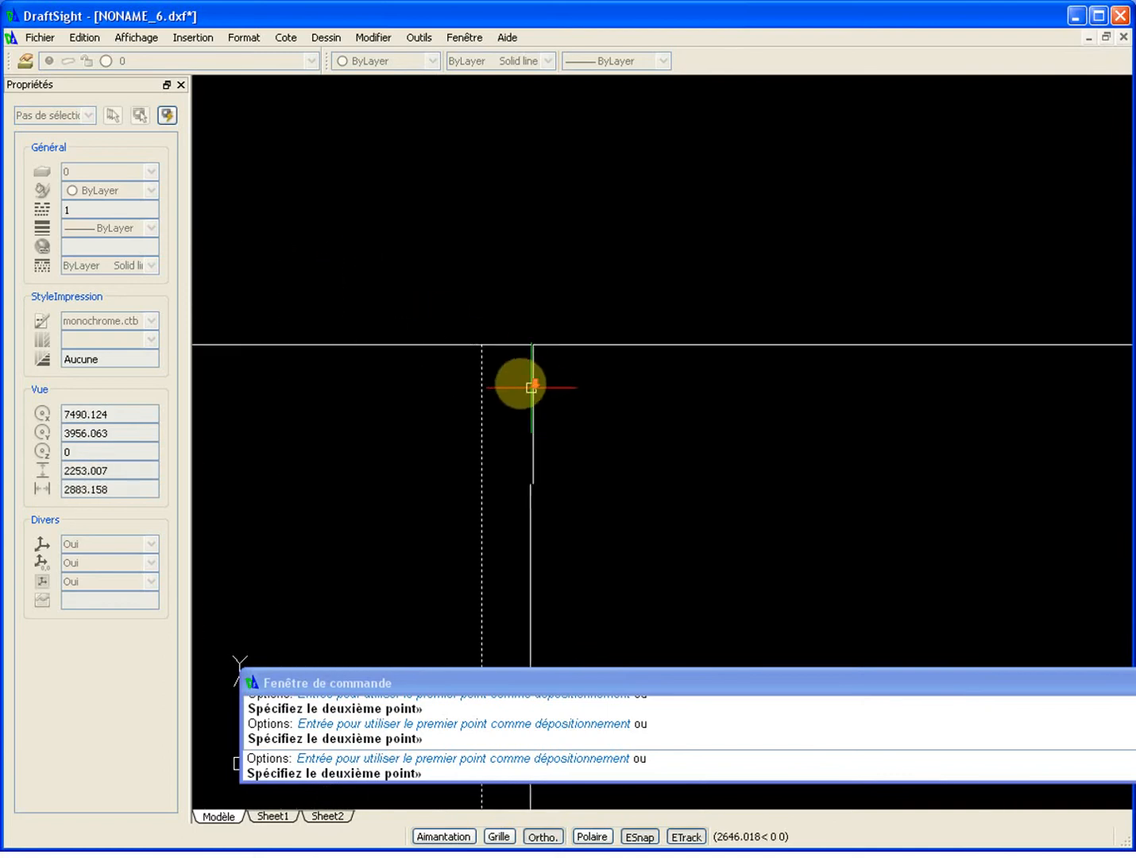
pyautogui.scroll(12, 474, 336)
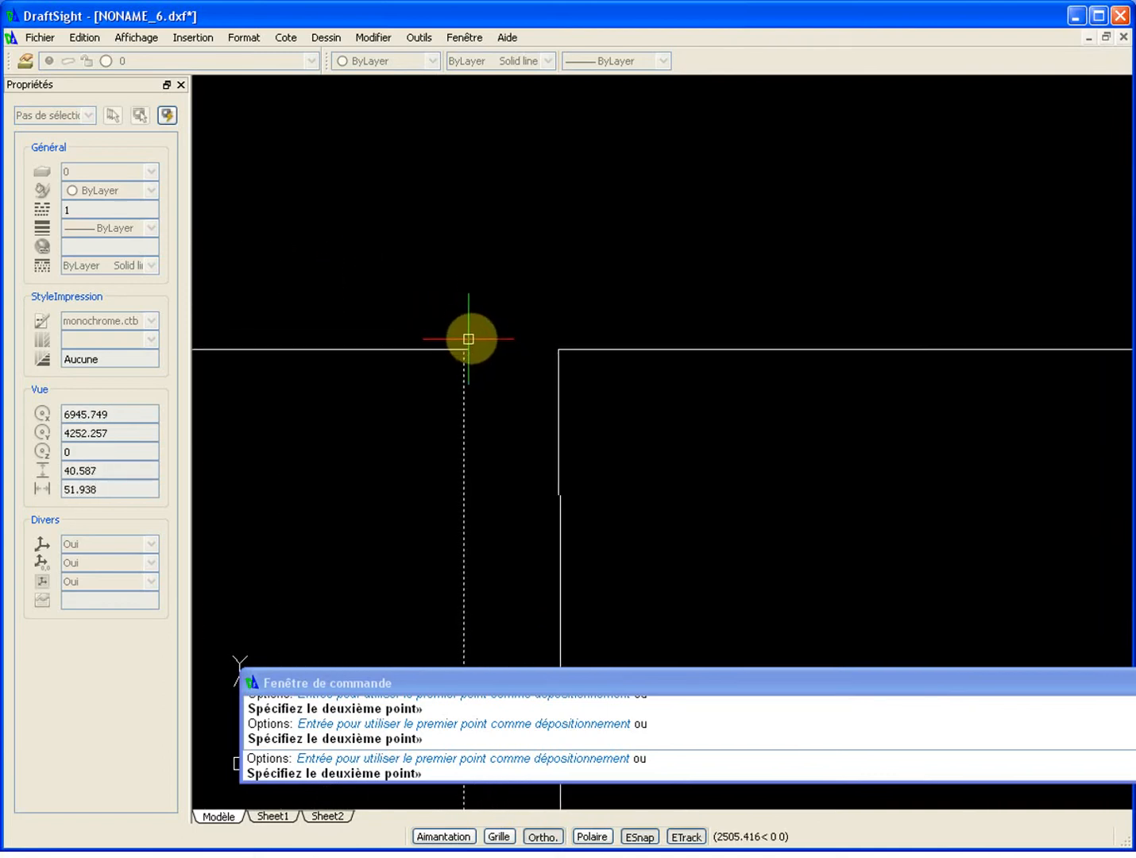
pyautogui.click(464, 349)
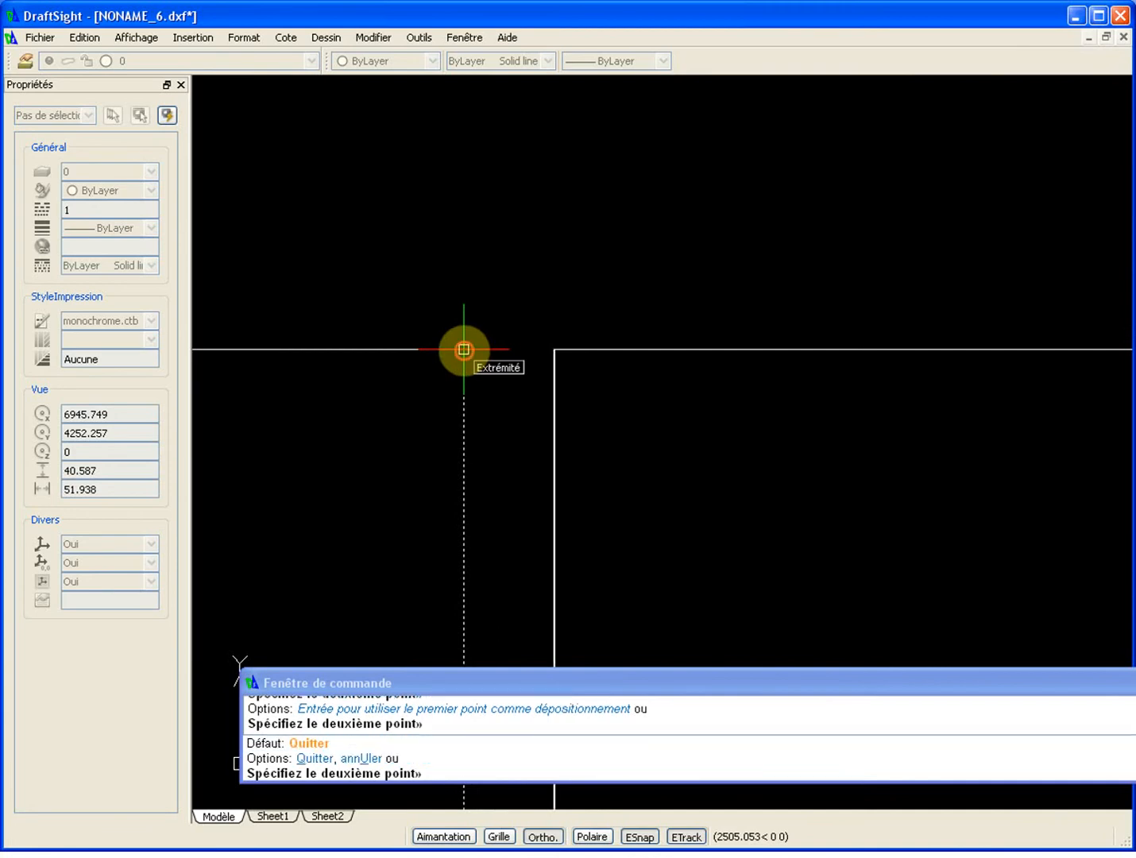
# Step: Place a second copy at the third block's upper-right corner and finish the Copy command
pyautogui.scroll(-7, 659, 324)
pyautogui.scroll(-8, 776, 318)
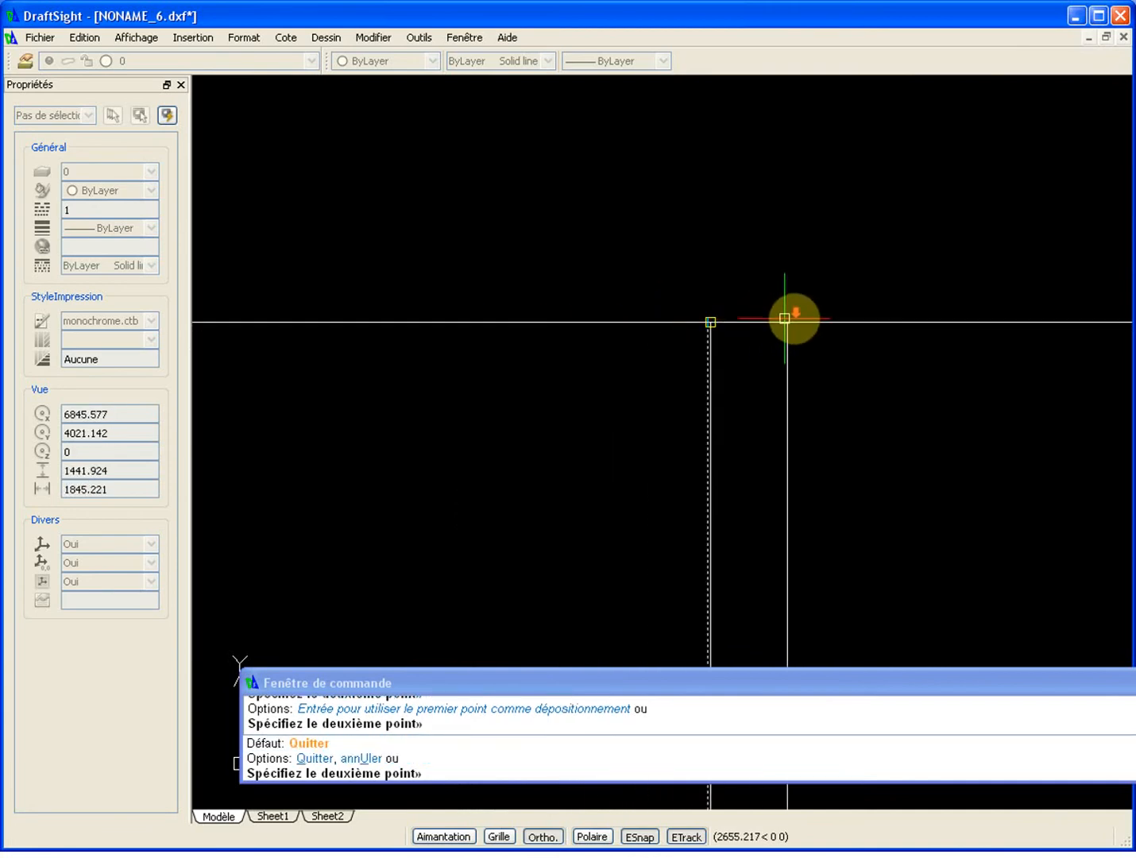
pyautogui.moveTo(895, 309)
pyautogui.mouseDown(button='middle')
pyautogui.moveTo(660, 315)
pyautogui.moveTo(579, 336)
pyautogui.mouseUp(button='middle')
pyautogui.scroll(11, 620, 353)
pyautogui.scroll(4, 608, 358)
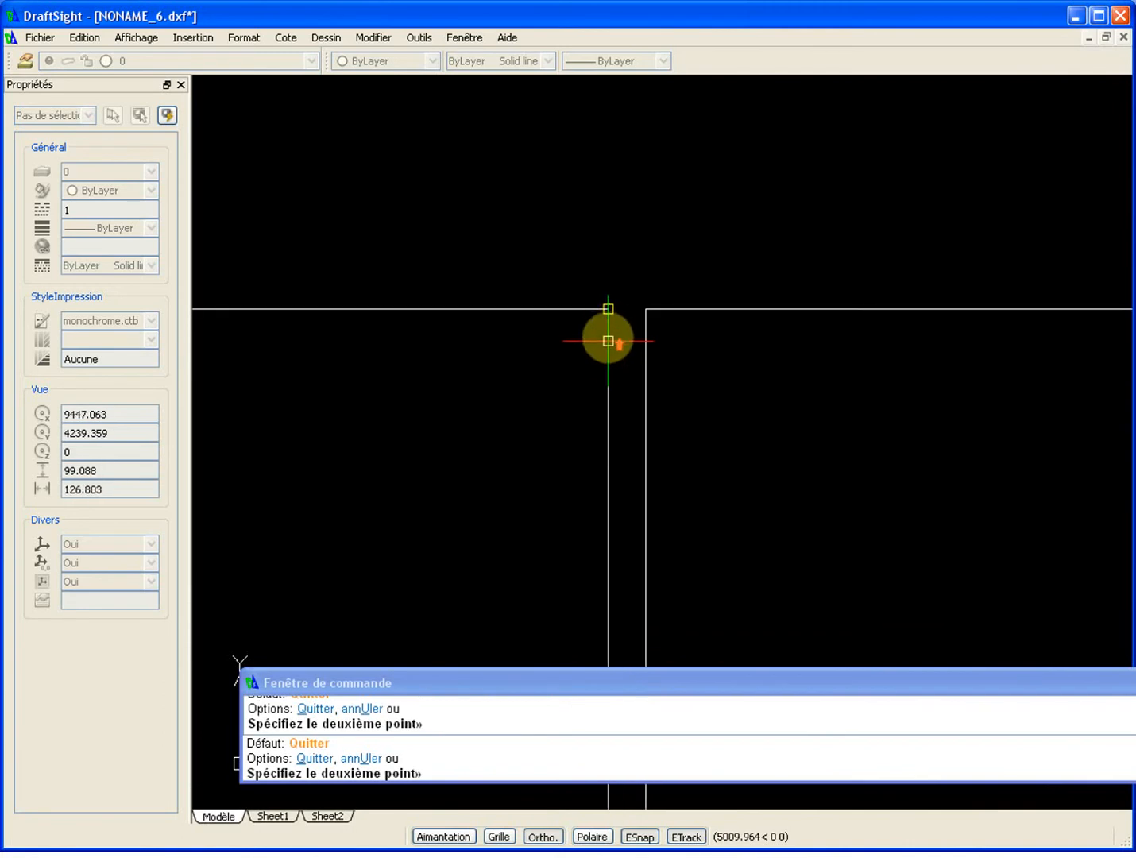
pyautogui.click(609, 309)
pyautogui.scroll(-12, 667, 309)
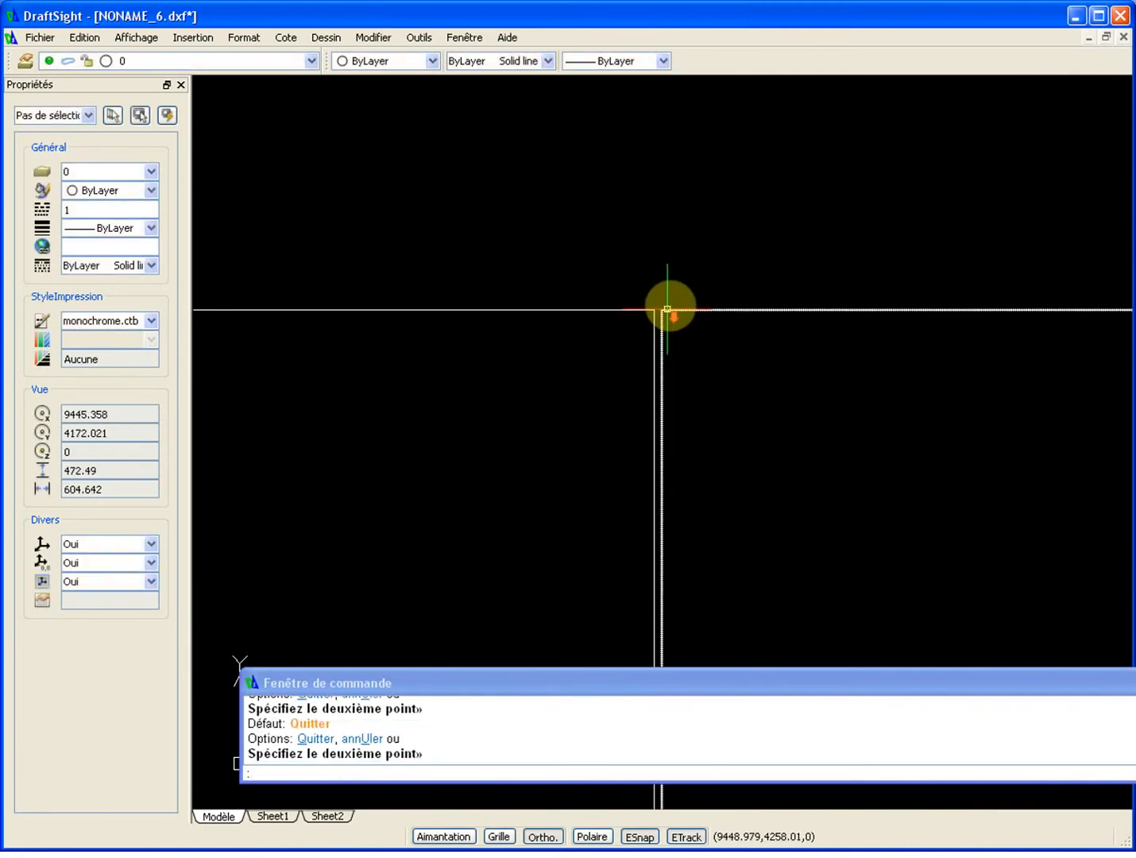
pyautogui.scroll(-2, 694, 299)
pyautogui.press('Return')
pyautogui.click(716, 287)
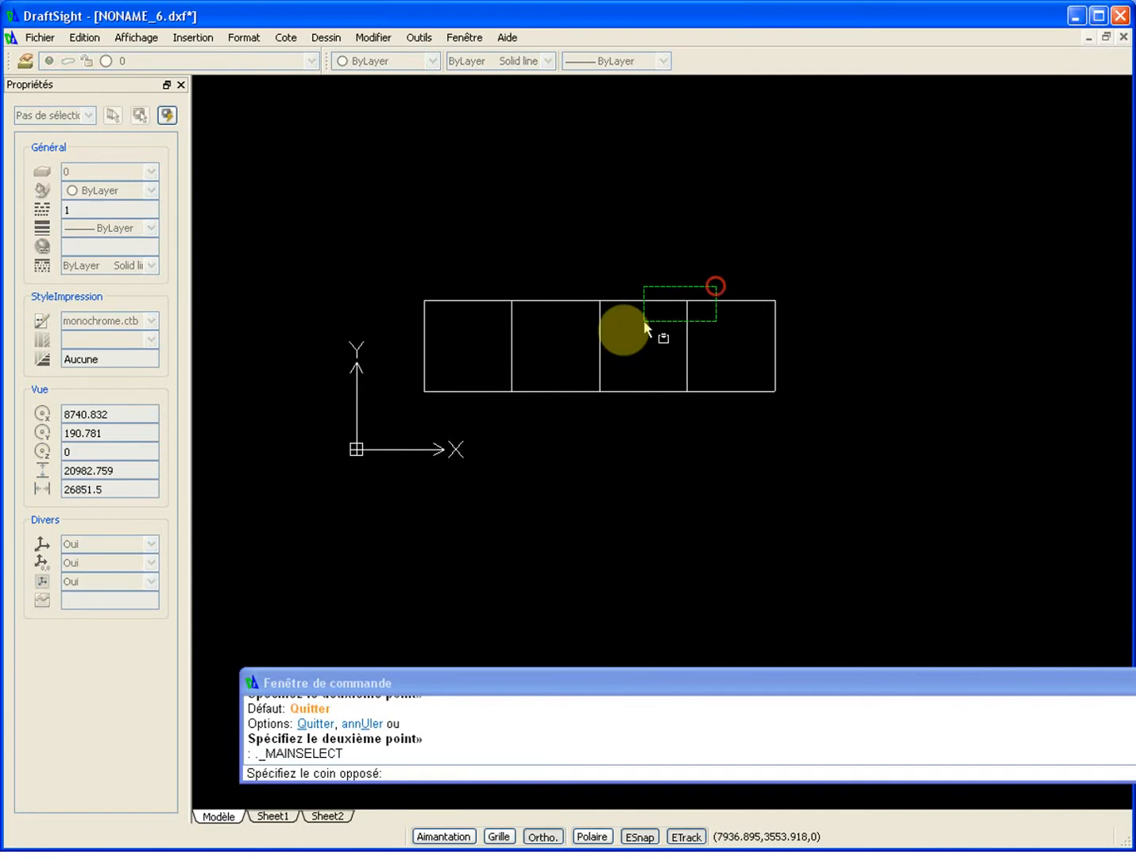
pyautogui.click(580, 340)
pyautogui.press('Escape')
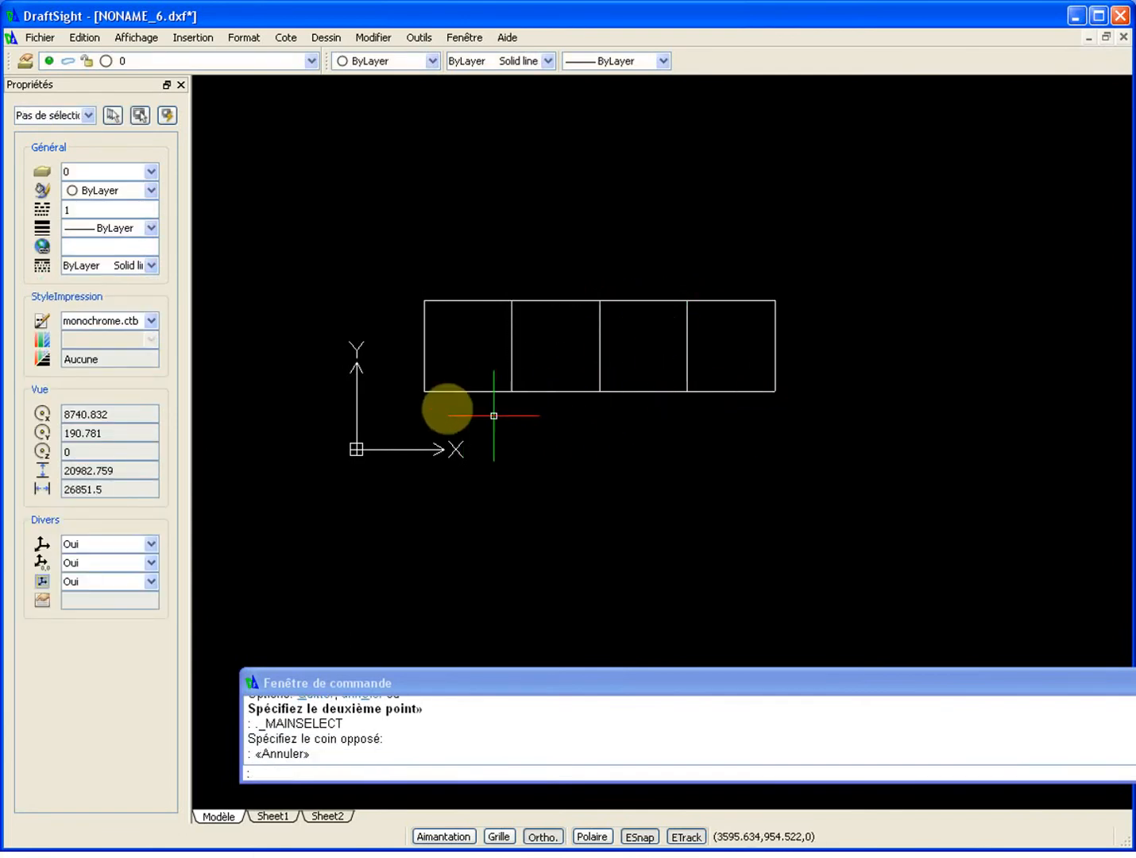
pyautogui.scroll(1, 445, 399)
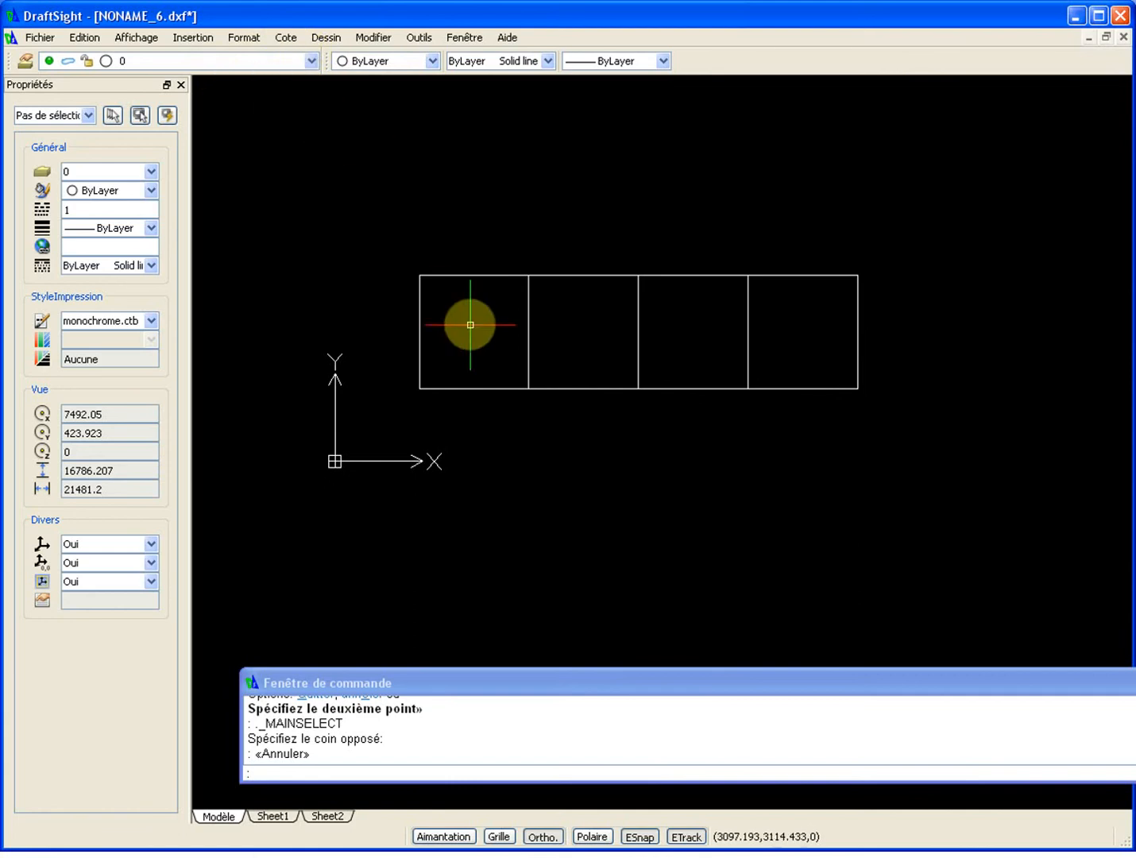
pyautogui.scroll(1, 469, 325)
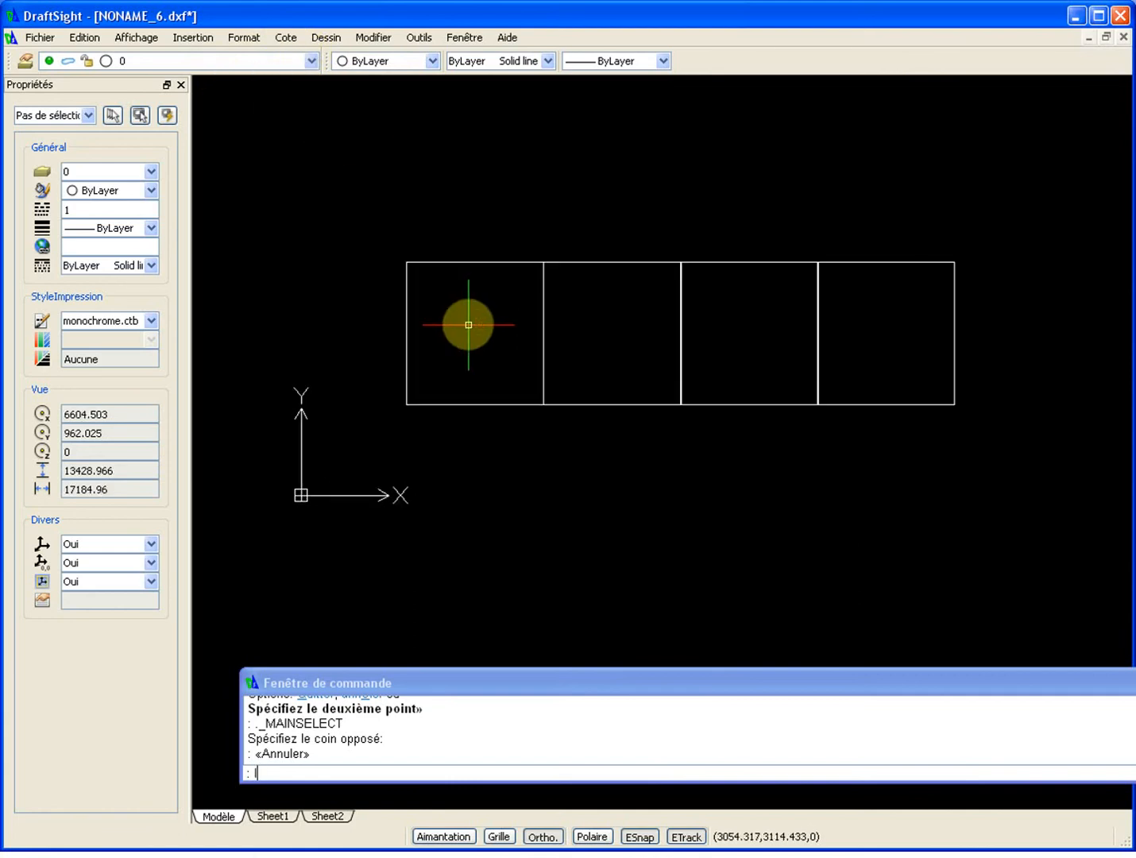
# Step: Add a 21060 horizontal linear dimension starting at the row's lower-left corner, with its dimension line placed below the blocks
pyautogui.press('Return')
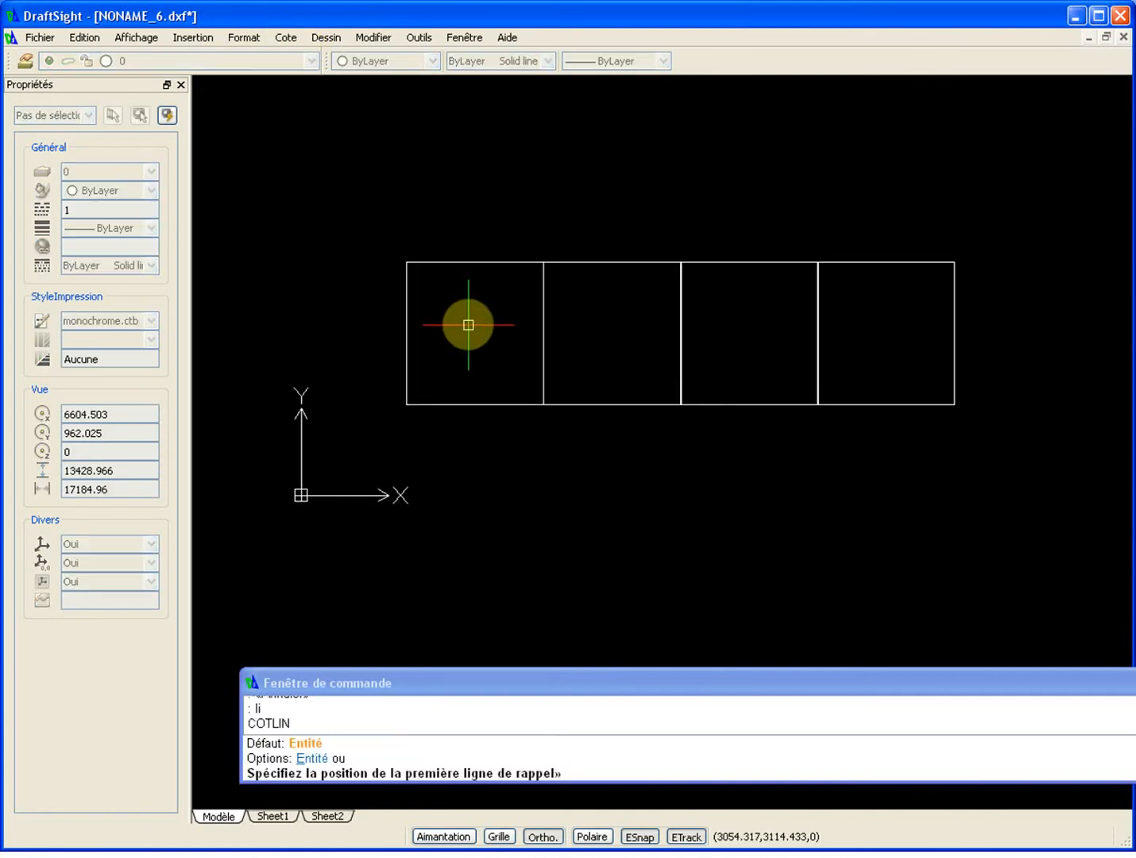
pyautogui.click(405, 405)
pyautogui.moveTo(898, 449); pyautogui.dragTo(515, 420, button='middle')
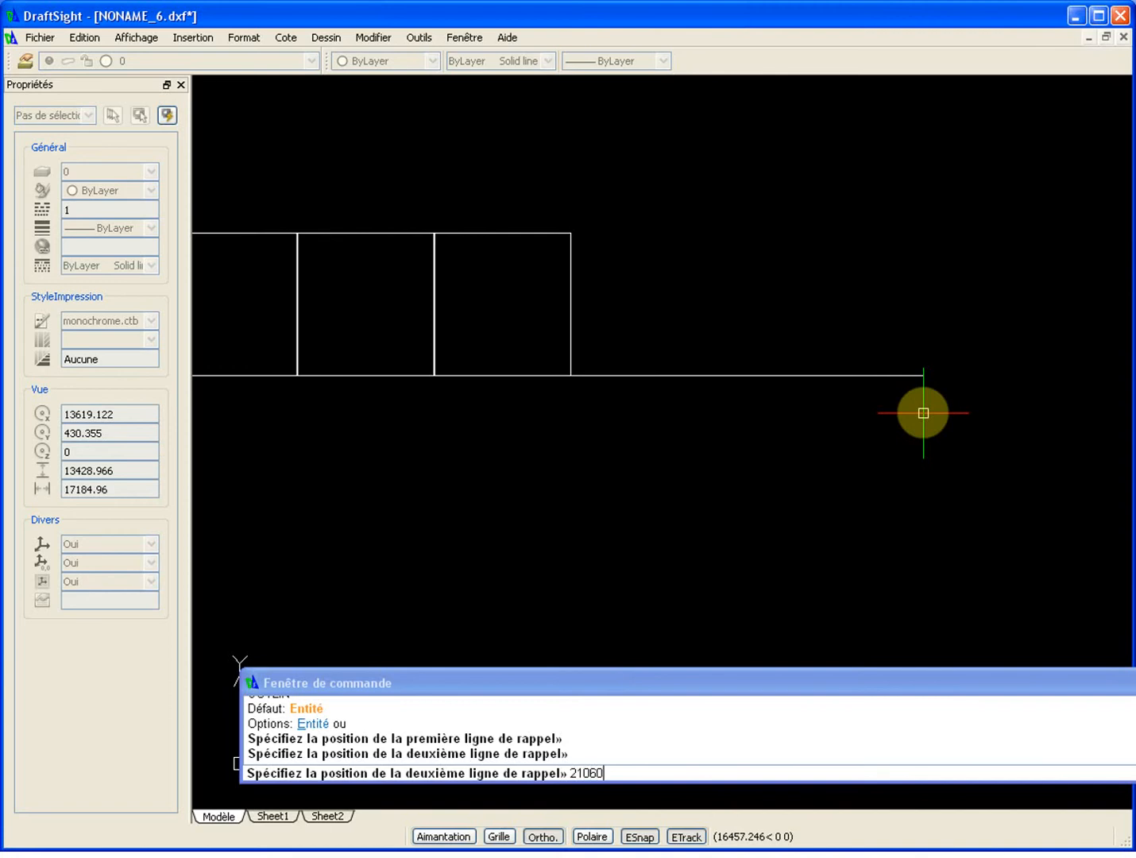
pyautogui.press('Return')
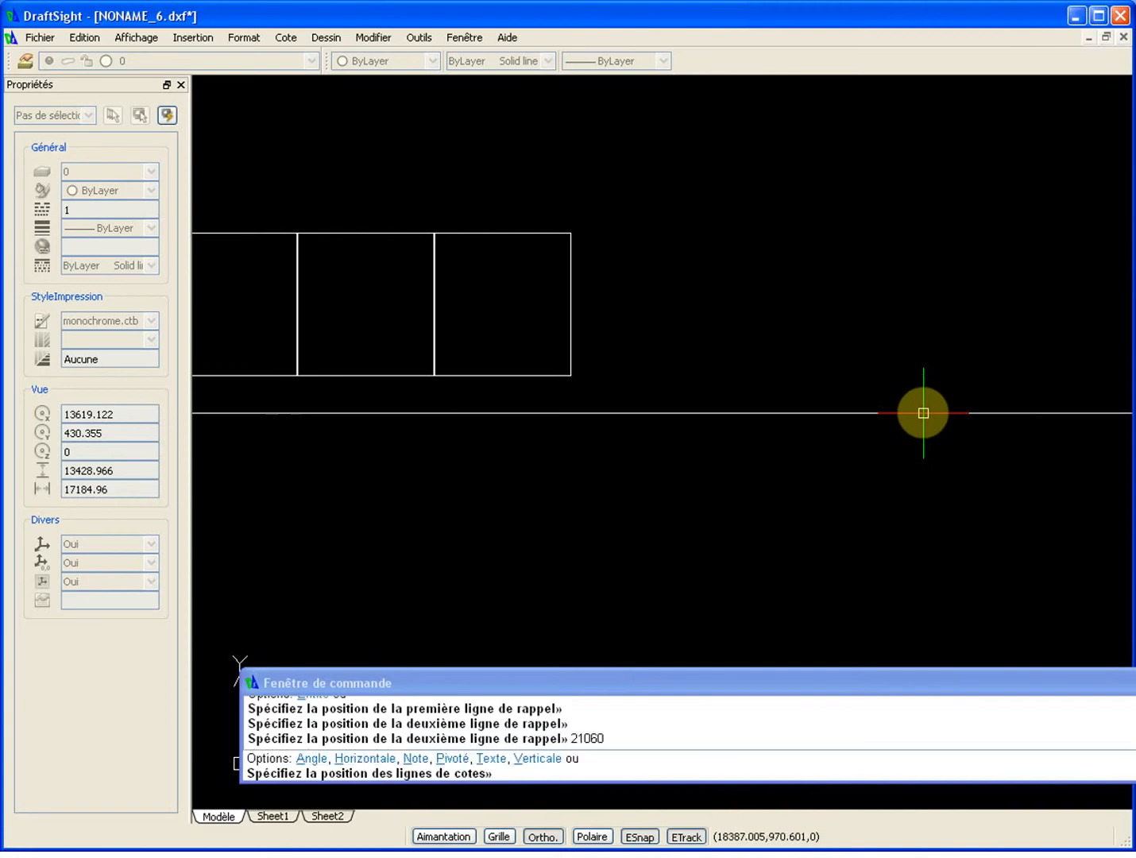
pyautogui.scroll(-5, 923, 413)
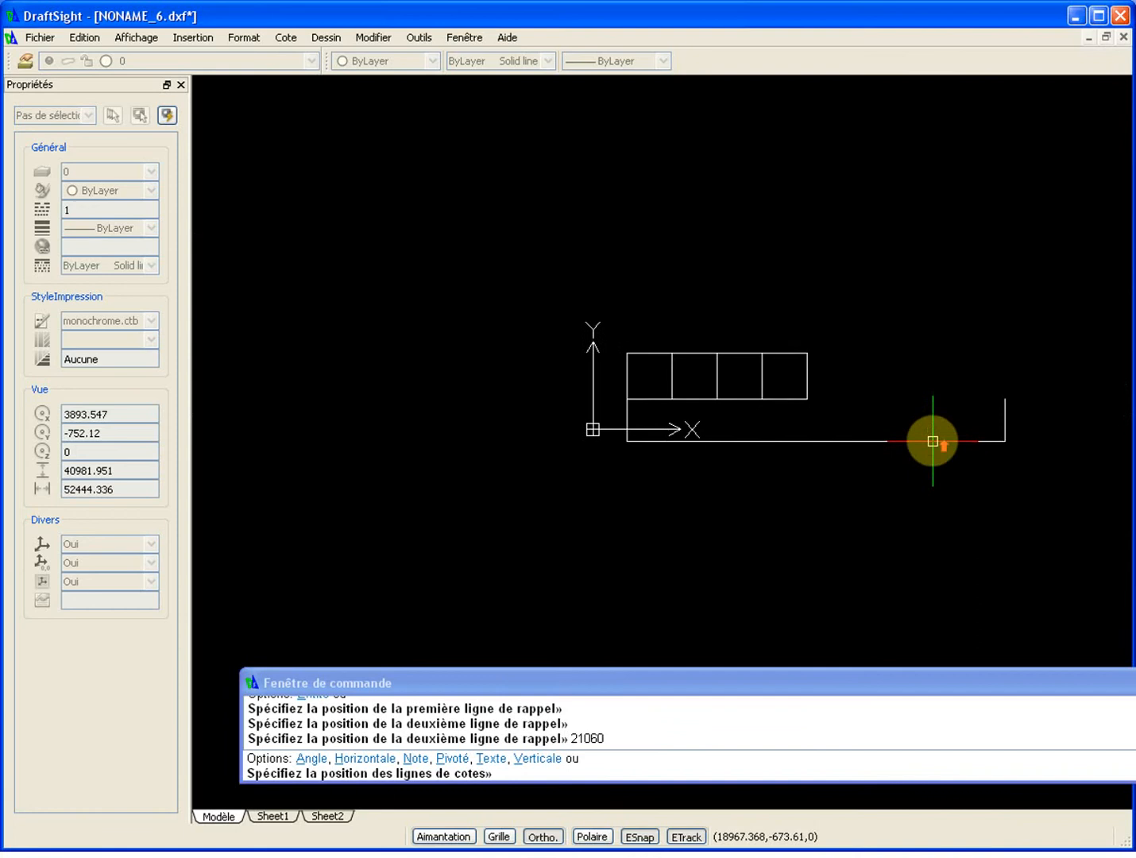
pyautogui.scroll(2, 932, 441)
pyautogui.click(931, 436)
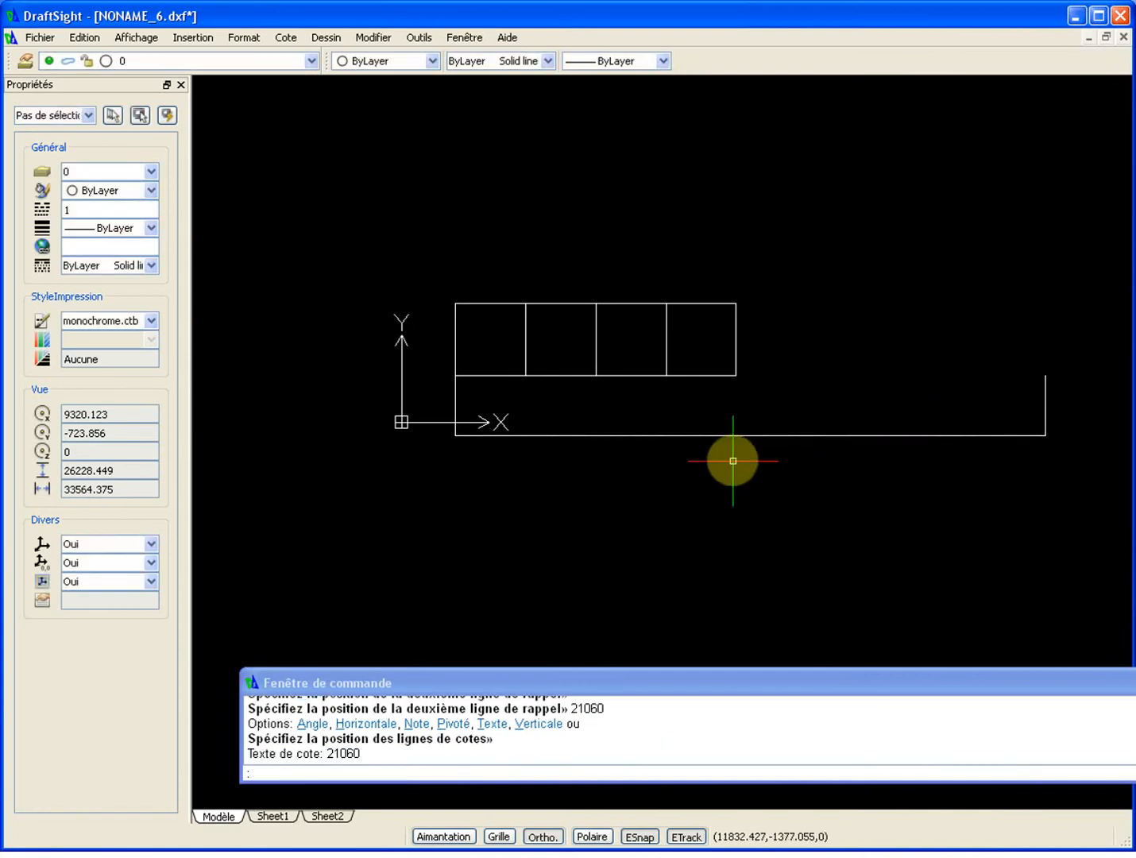
# Step: Set the 21060 dimension's arrow size to 200, text height to 200 and text offset to 100
pyautogui.scroll(10, 732, 461)
pyautogui.scroll(-8, 746, 391)
pyautogui.scroll(15, 611, 383)
pyautogui.scroll(3, 1033, 376)
pyautogui.scroll(-8, 1033, 374)
pyautogui.scroll(-1, 953, 360)
pyautogui.click(899, 369)
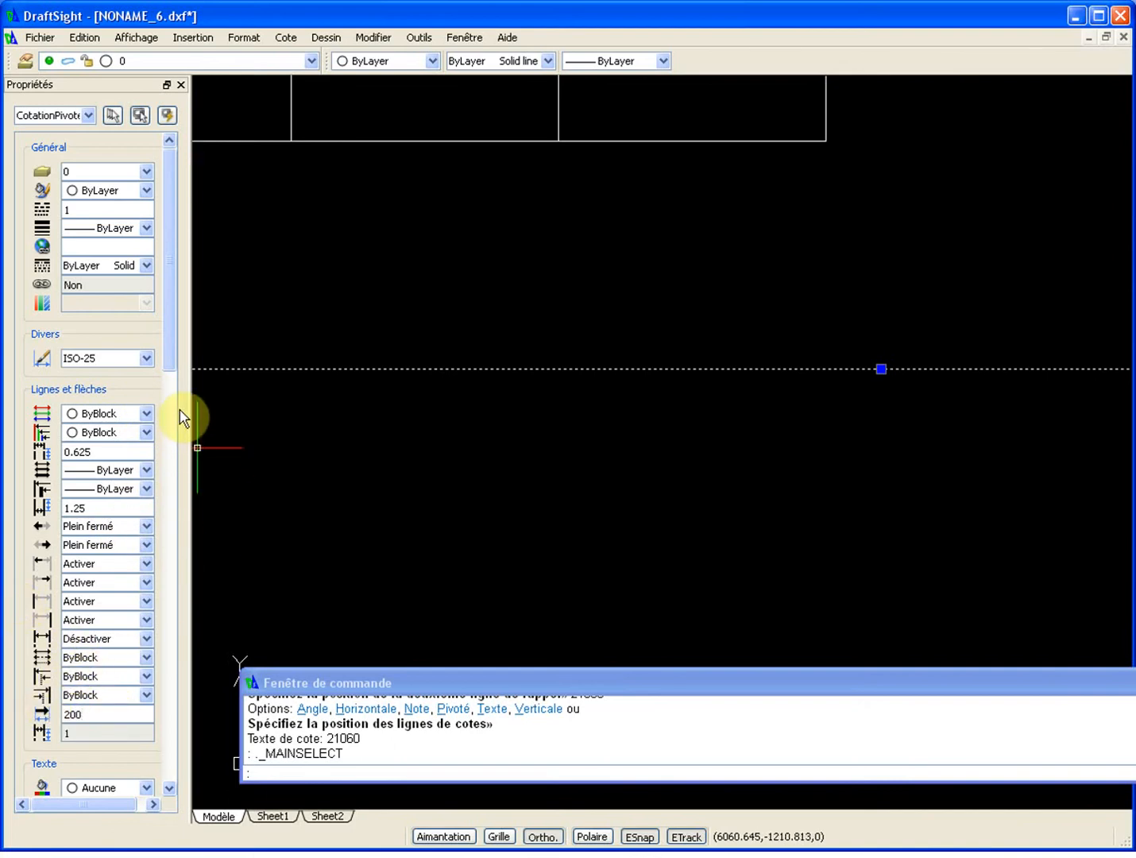
pyautogui.moveTo(171, 355); pyautogui.dragTo(173, 514)
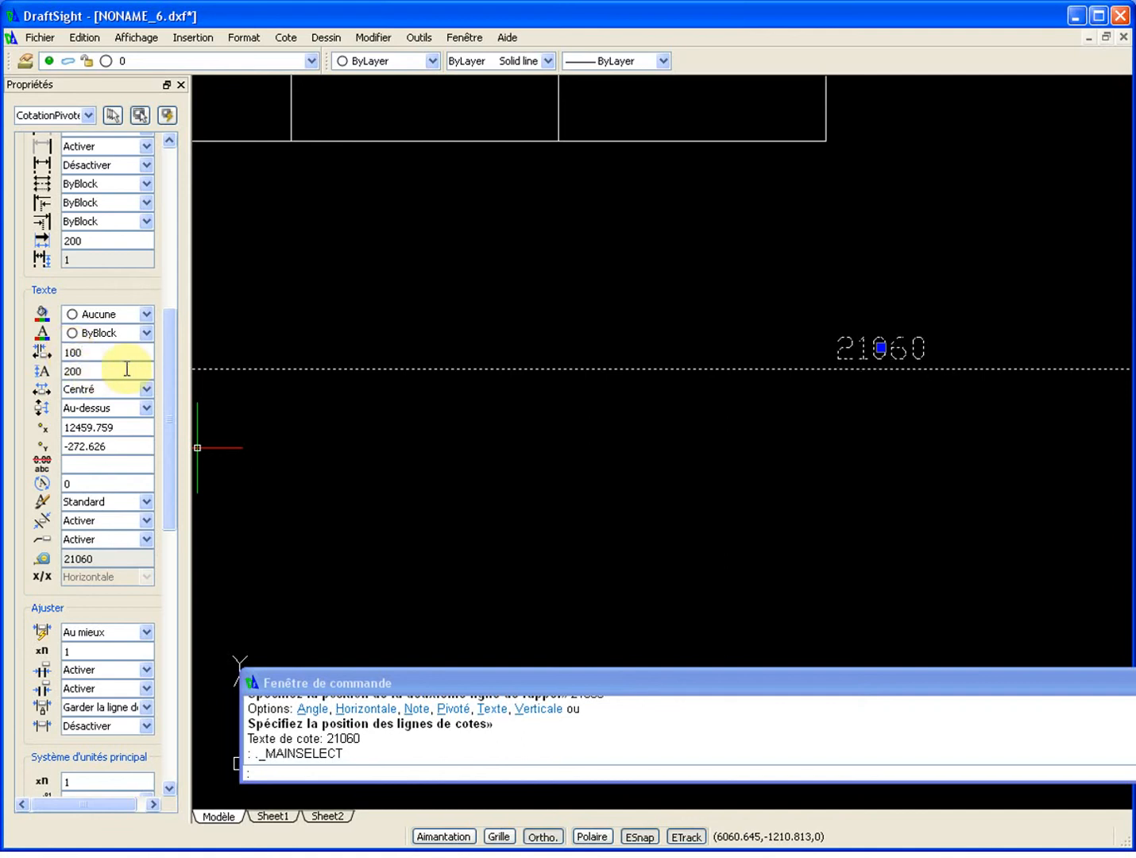
pyautogui.scroll(-5, 888, 411)
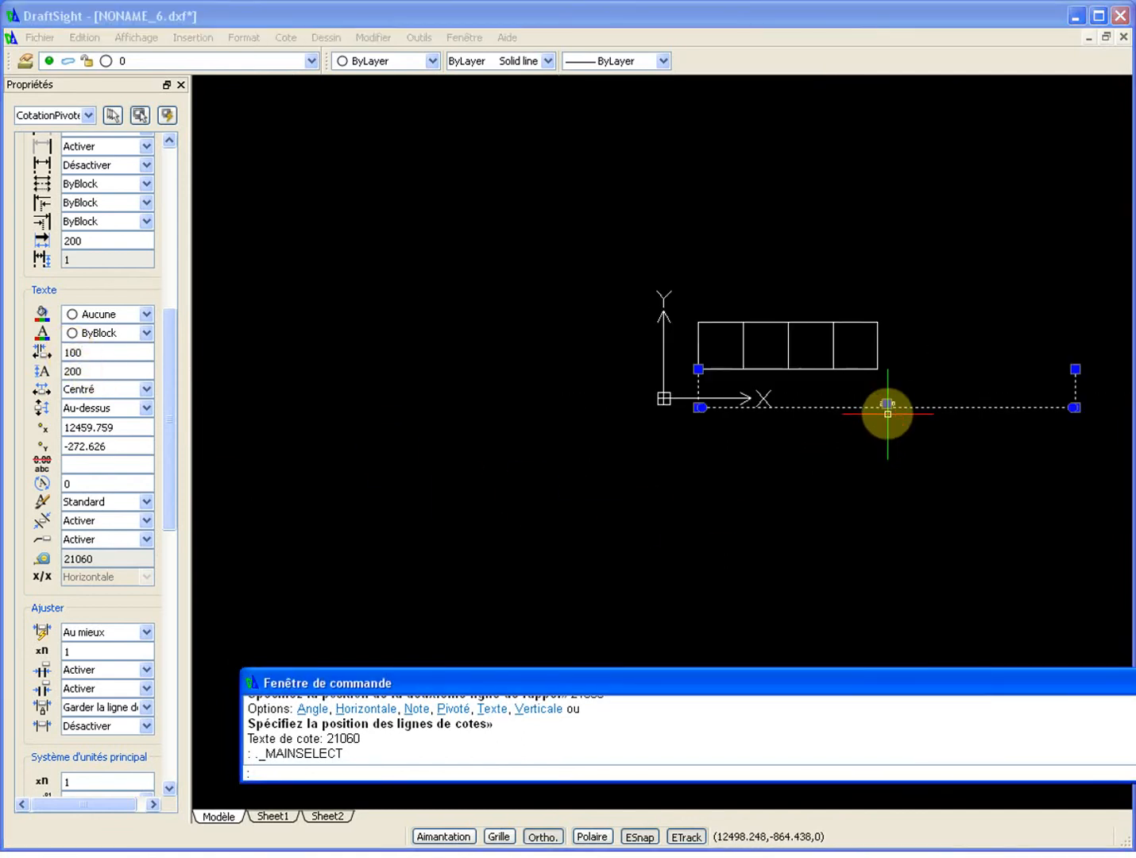
pyautogui.press('Escape')
pyautogui.press('Escape')
# Step: Set the 21060 dimension's arrow size to 400
pyautogui.scroll(5, 882, 405)
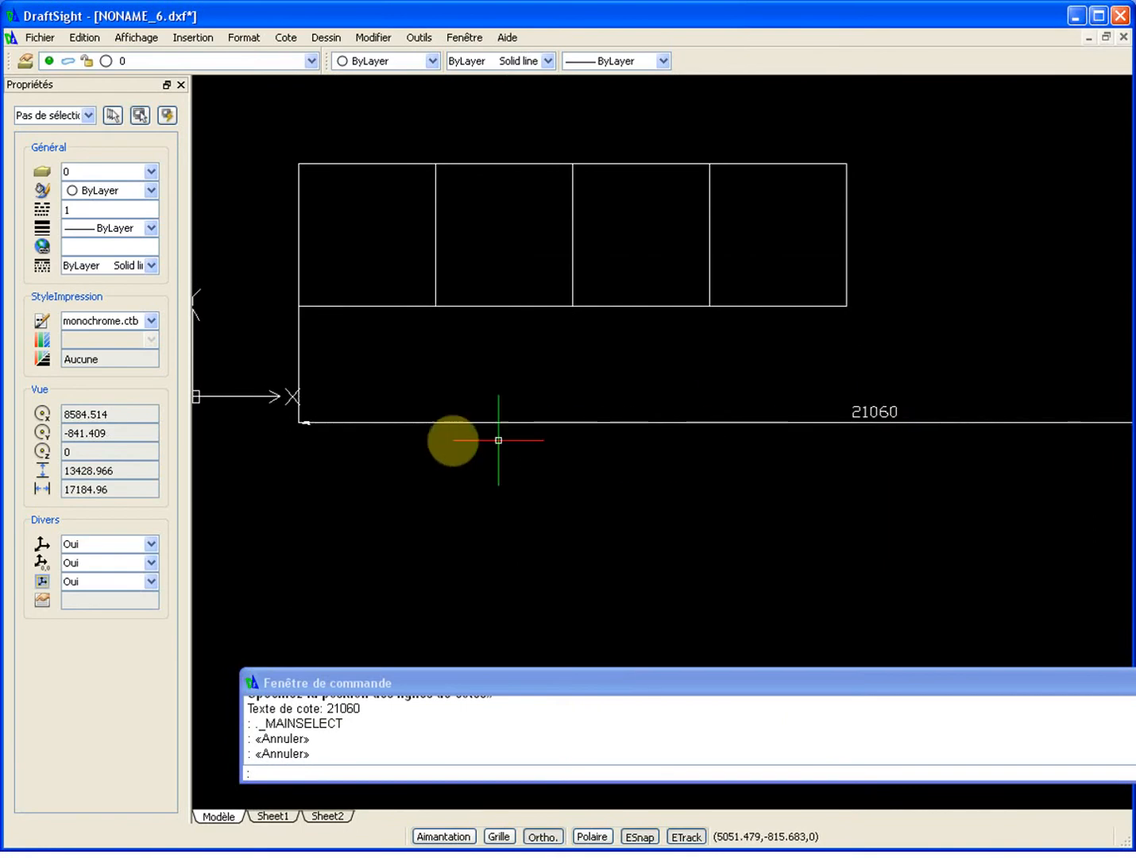
pyautogui.scroll(2, 409, 437)
pyautogui.scroll(-1, 356, 428)
pyautogui.click(401, 412)
pyautogui.click(364, 442)
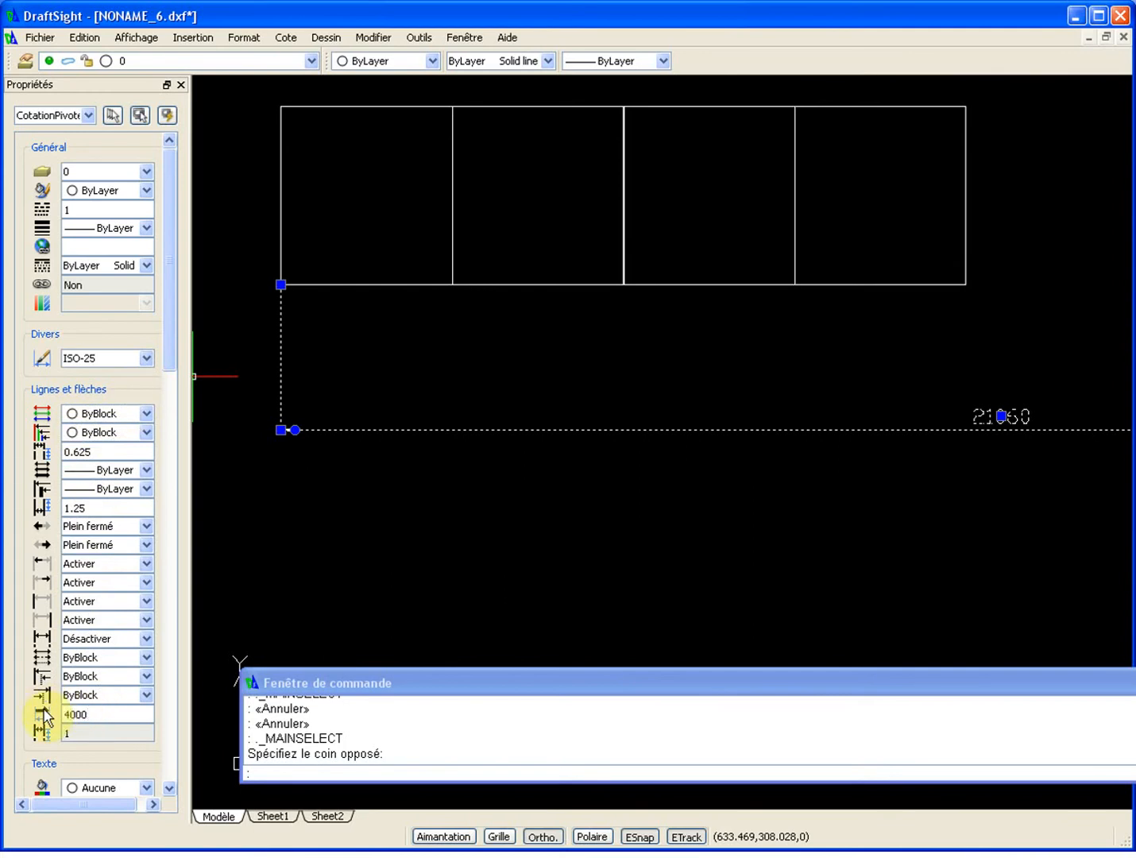
pyautogui.press('BackSpace')
pyautogui.press('Tab')
pyautogui.scroll(-1, 48, 717)
pyautogui.press('Escape')
pyautogui.press('Escape')
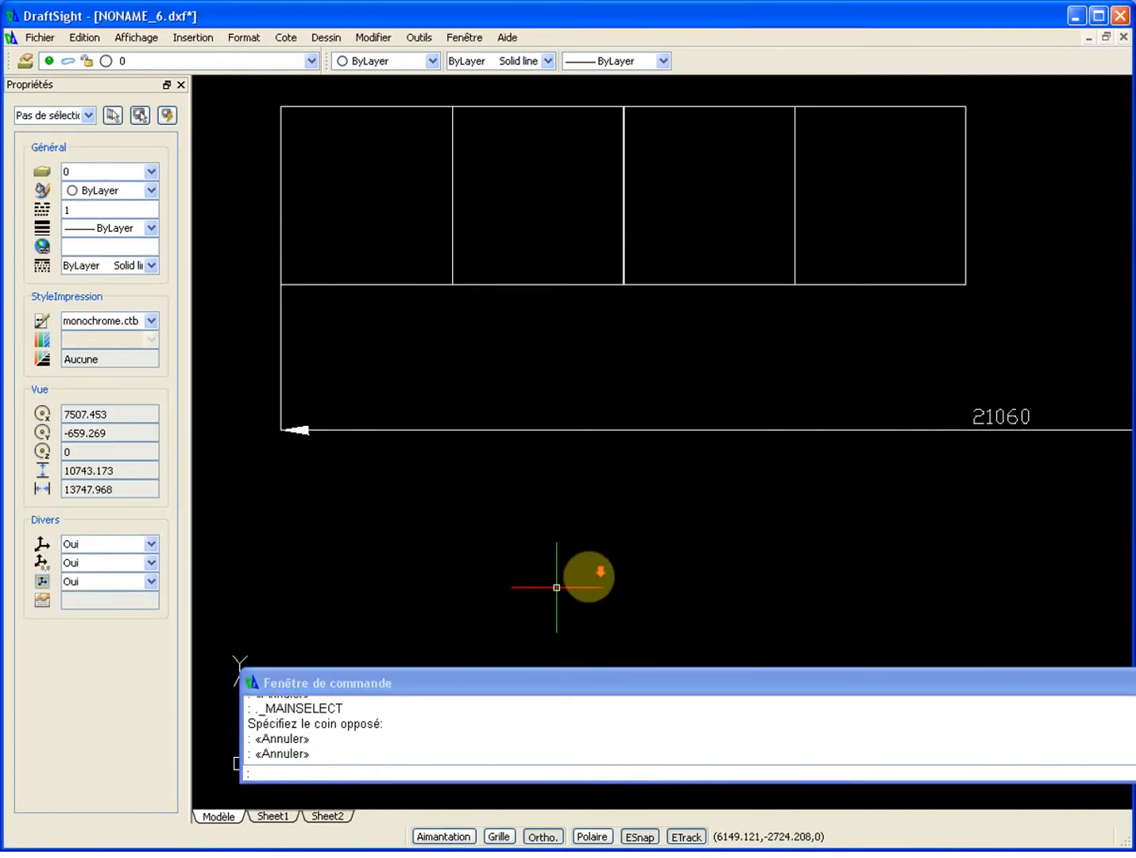
# Step: Set the 21060 dimension's extension line offset to 200 and deselect it
pyautogui.scroll(-3, 609, 526)
pyautogui.moveTo(627, 527); pyautogui.dragTo(562, 504, button='middle')
pyautogui.click(510, 476)
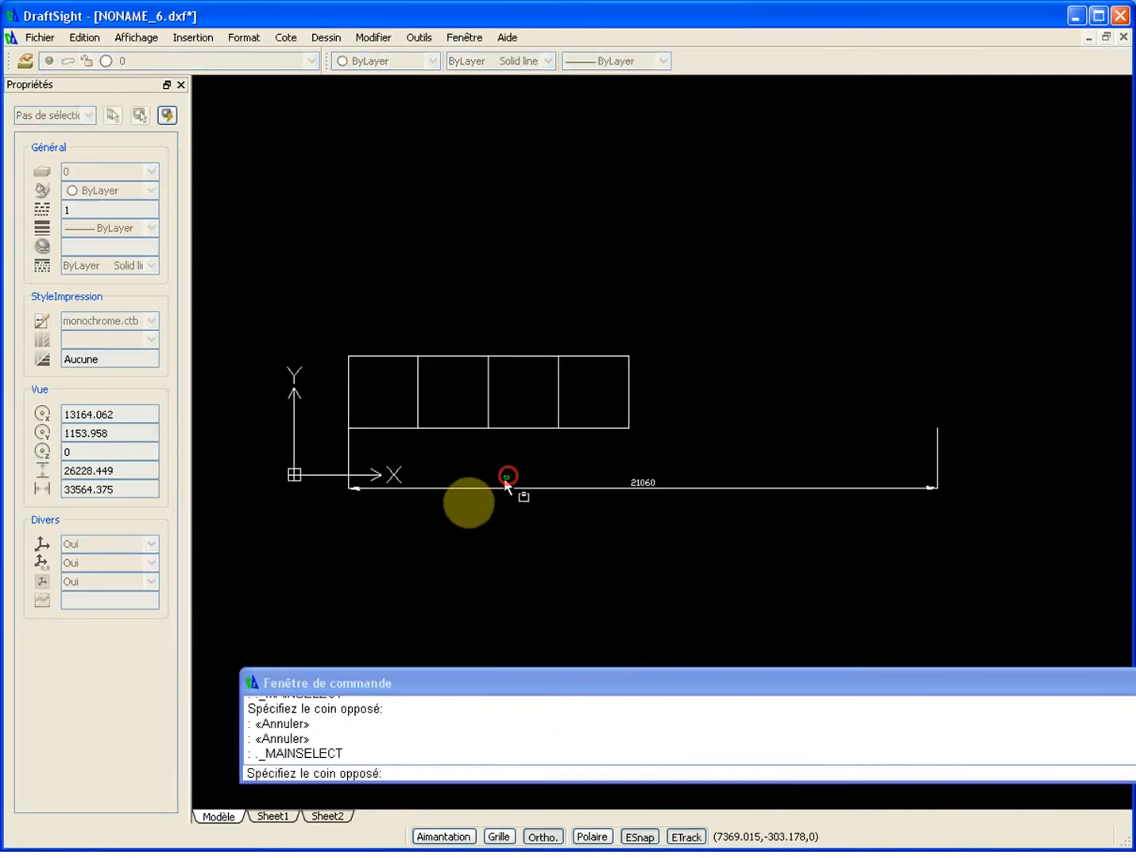
pyautogui.click(443, 519)
pyautogui.scroll(3, 356, 445)
pyautogui.scroll(5, 356, 446)
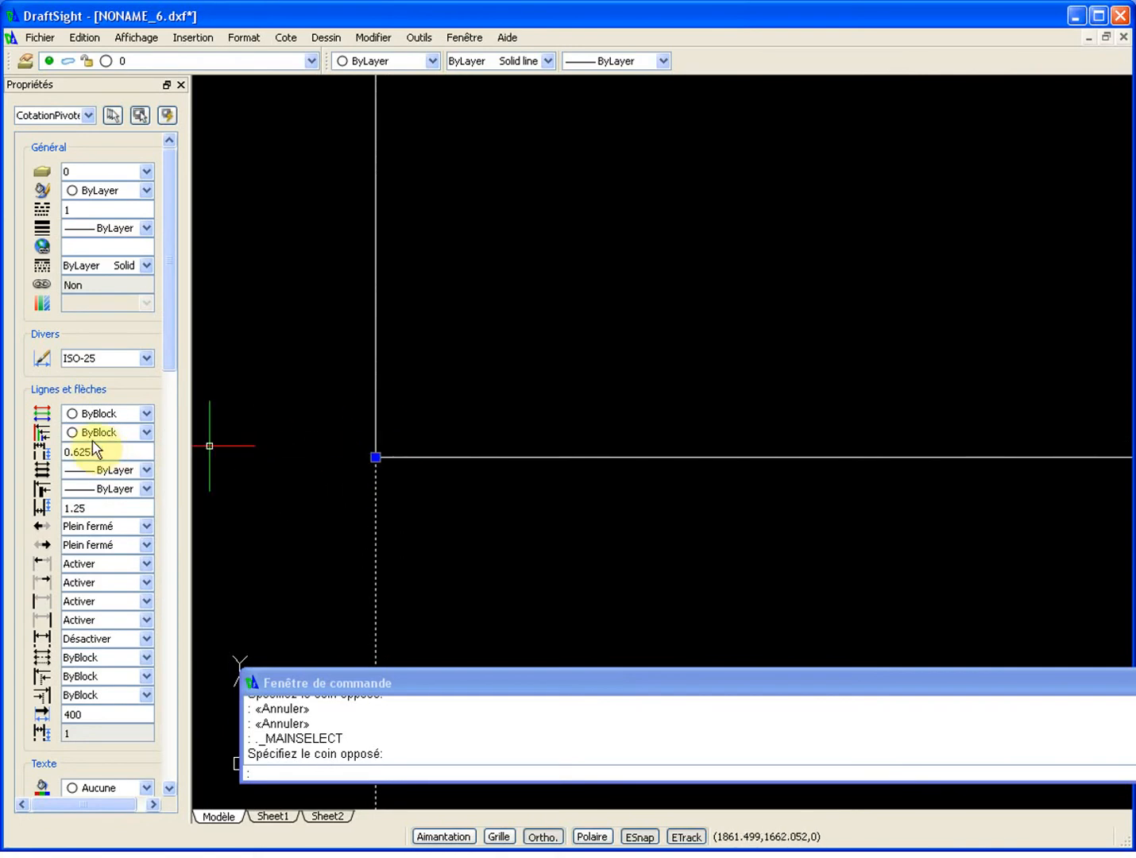
pyautogui.click(117, 447)
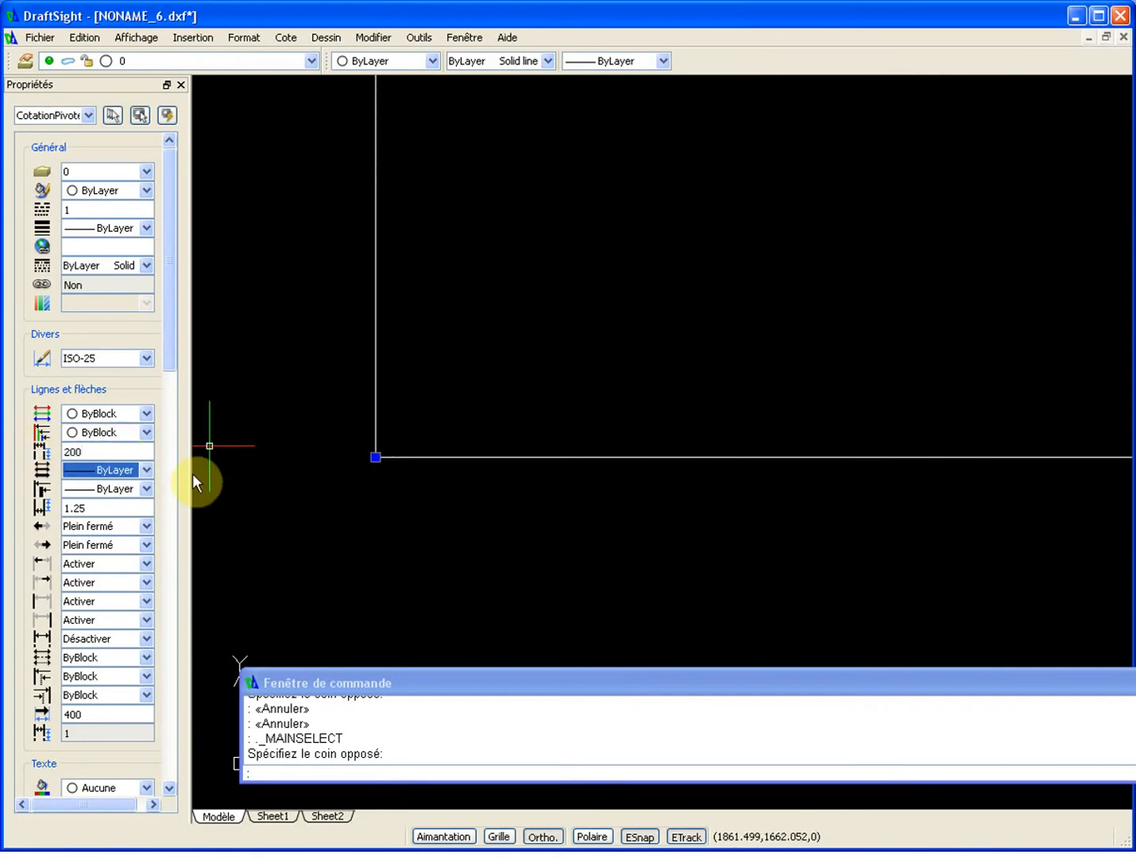
pyautogui.scroll(-11, 267, 425)
pyautogui.scroll(-1, 561, 504)
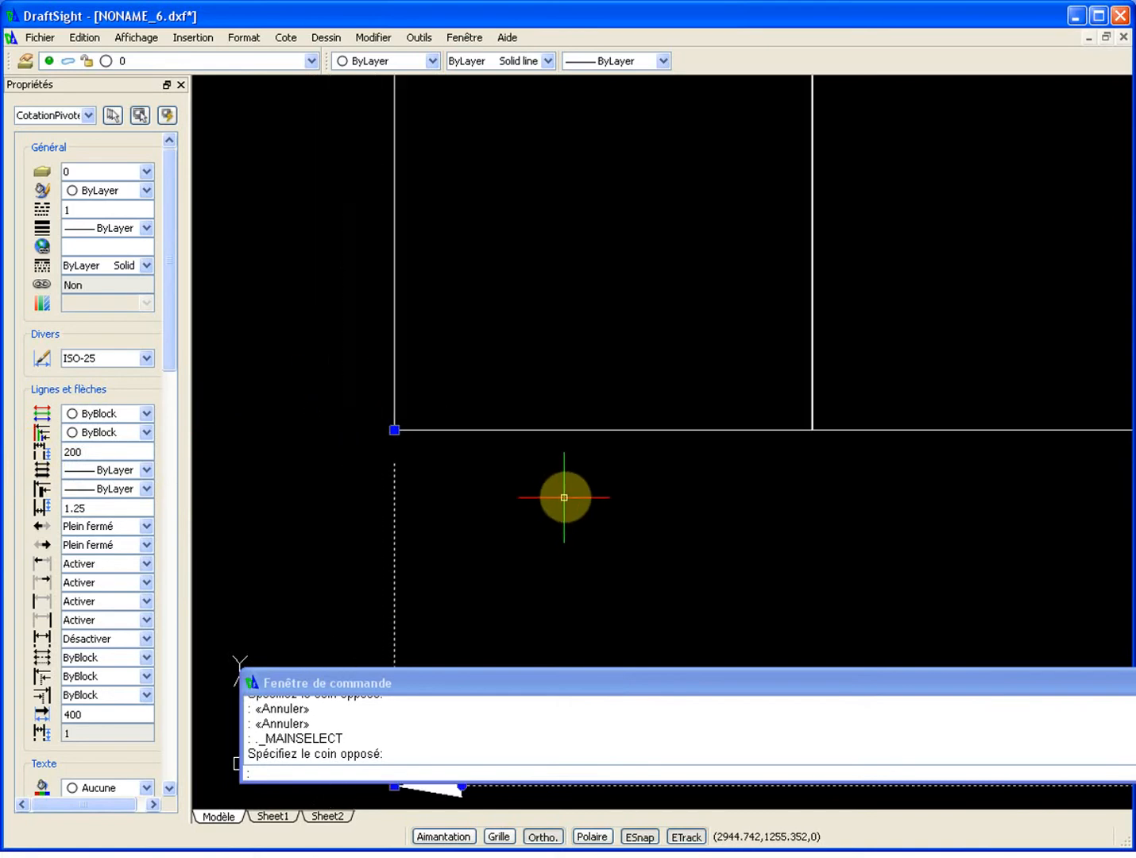
pyautogui.press('Escape')
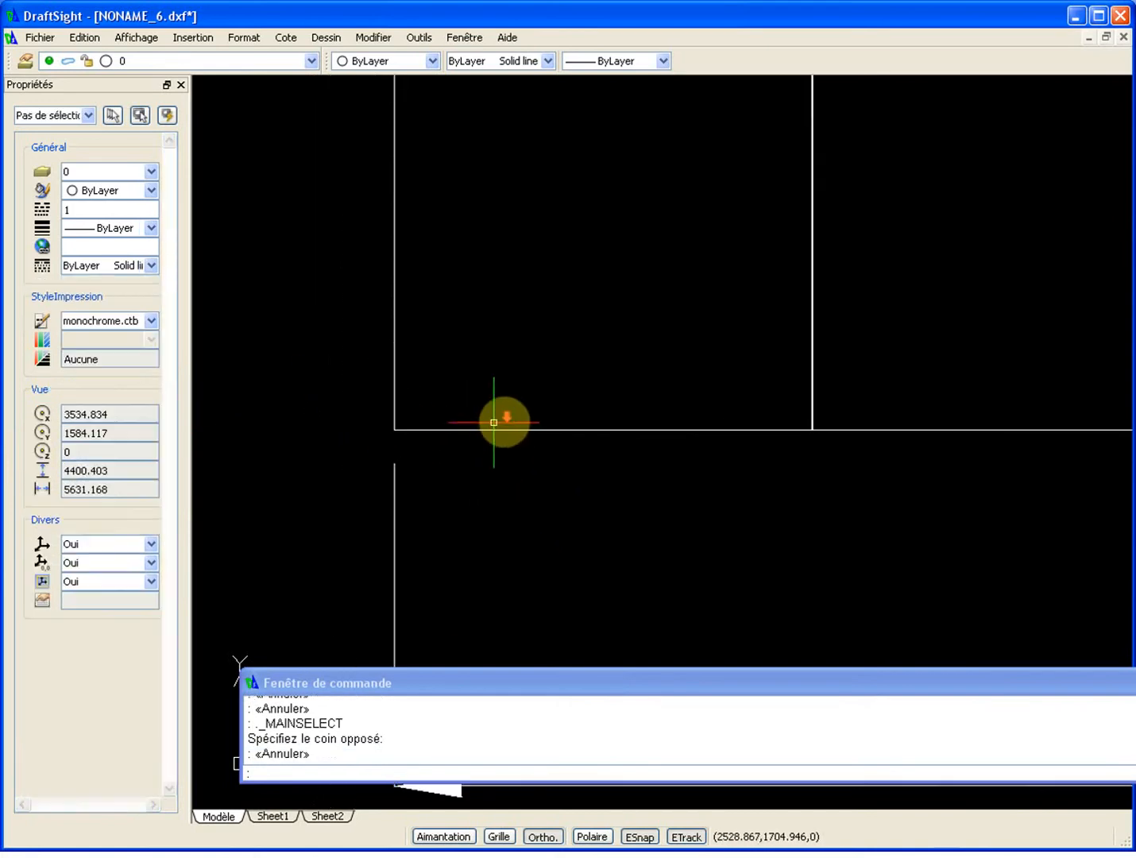
# Step: Mirror the four blocks about a vertical line through the midpoint of the 21060 dimension, keeping the original blocks
pyautogui.scroll(-3, 600, 422)
pyautogui.scroll(-3, 647, 405)
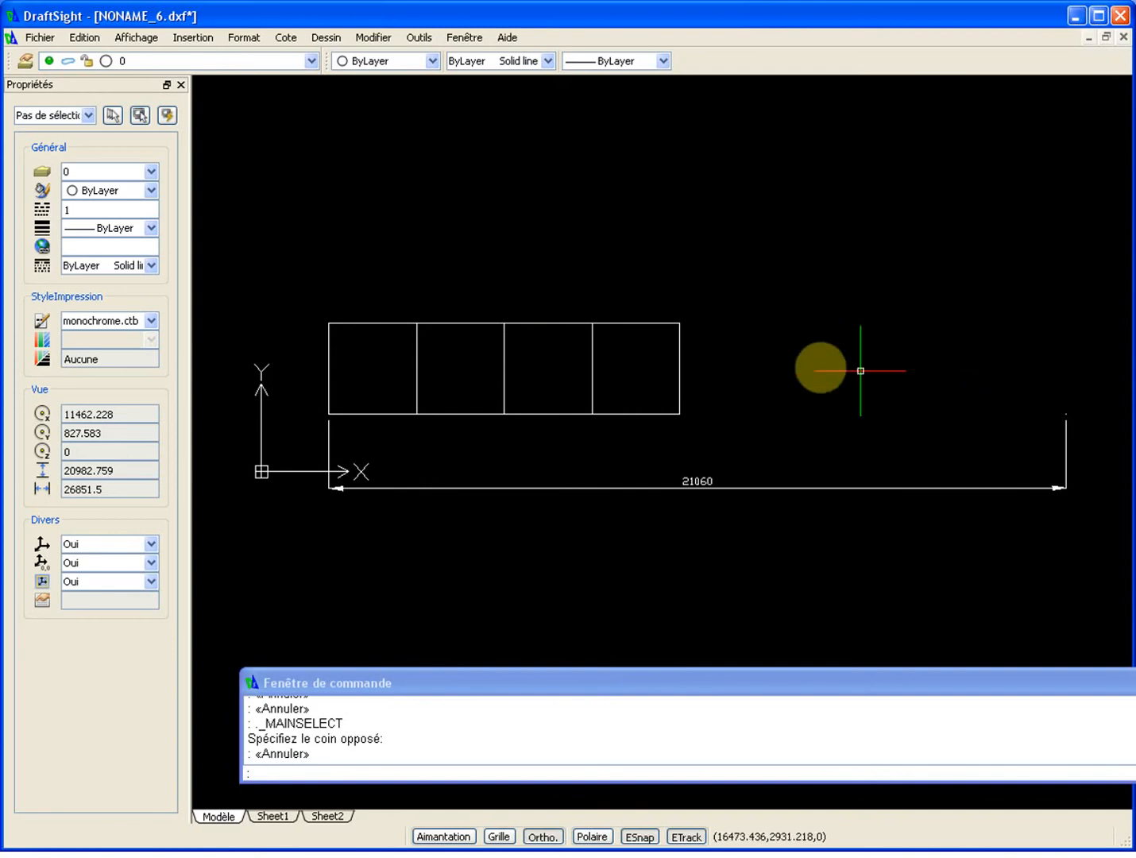
pyautogui.write('i')
pyautogui.press('Return')
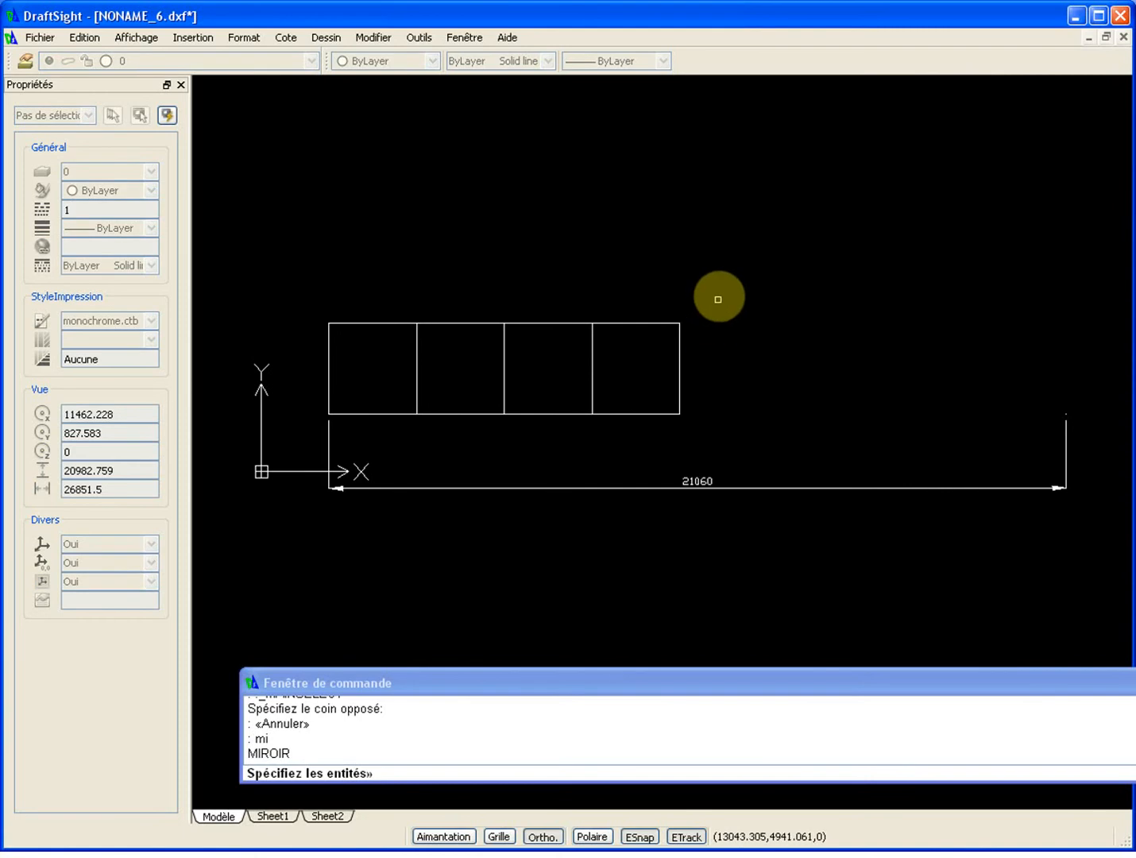
pyautogui.click(741, 283)
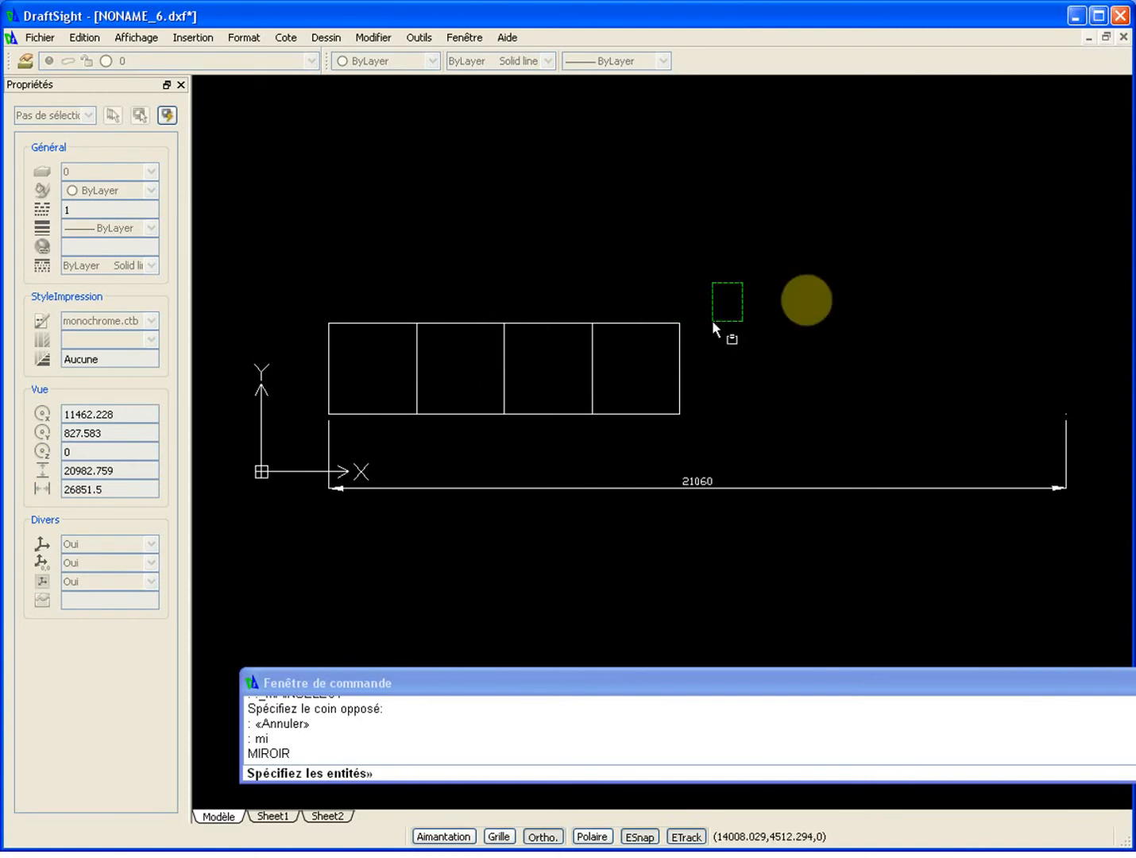
pyautogui.click(386, 359)
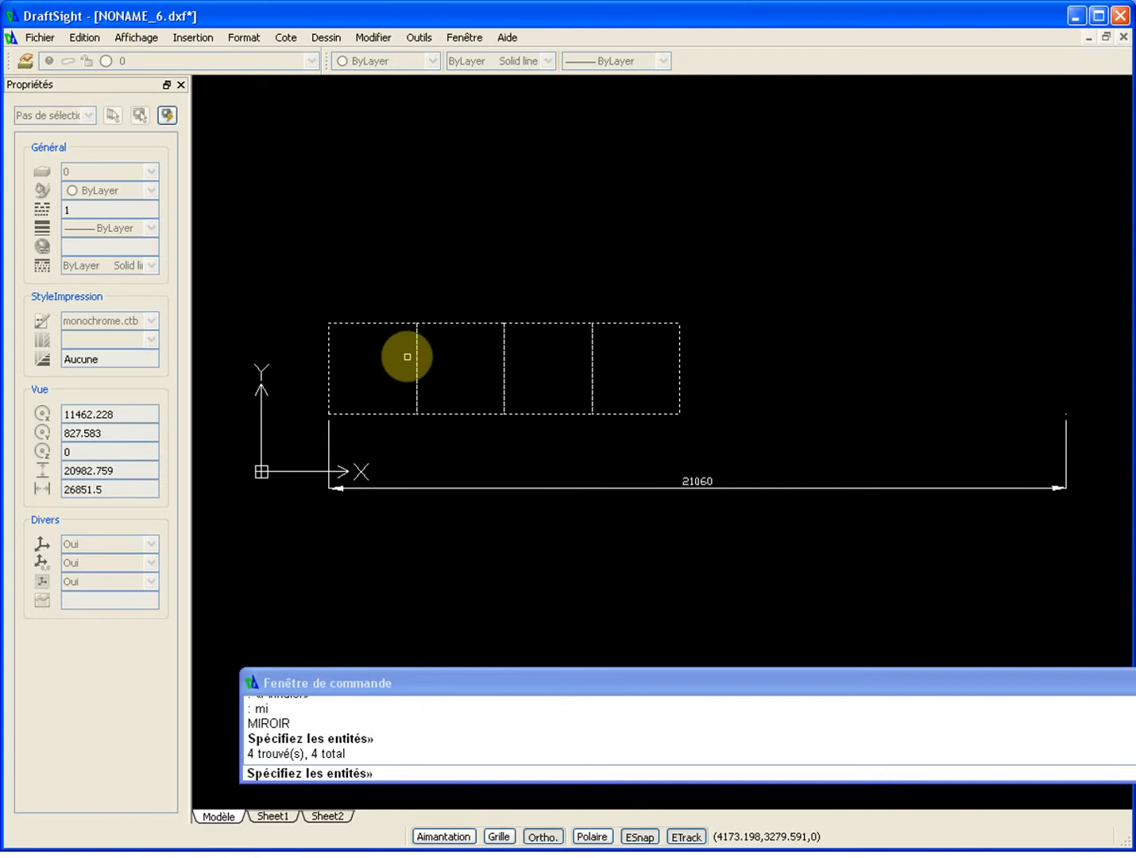
pyautogui.press('Return')
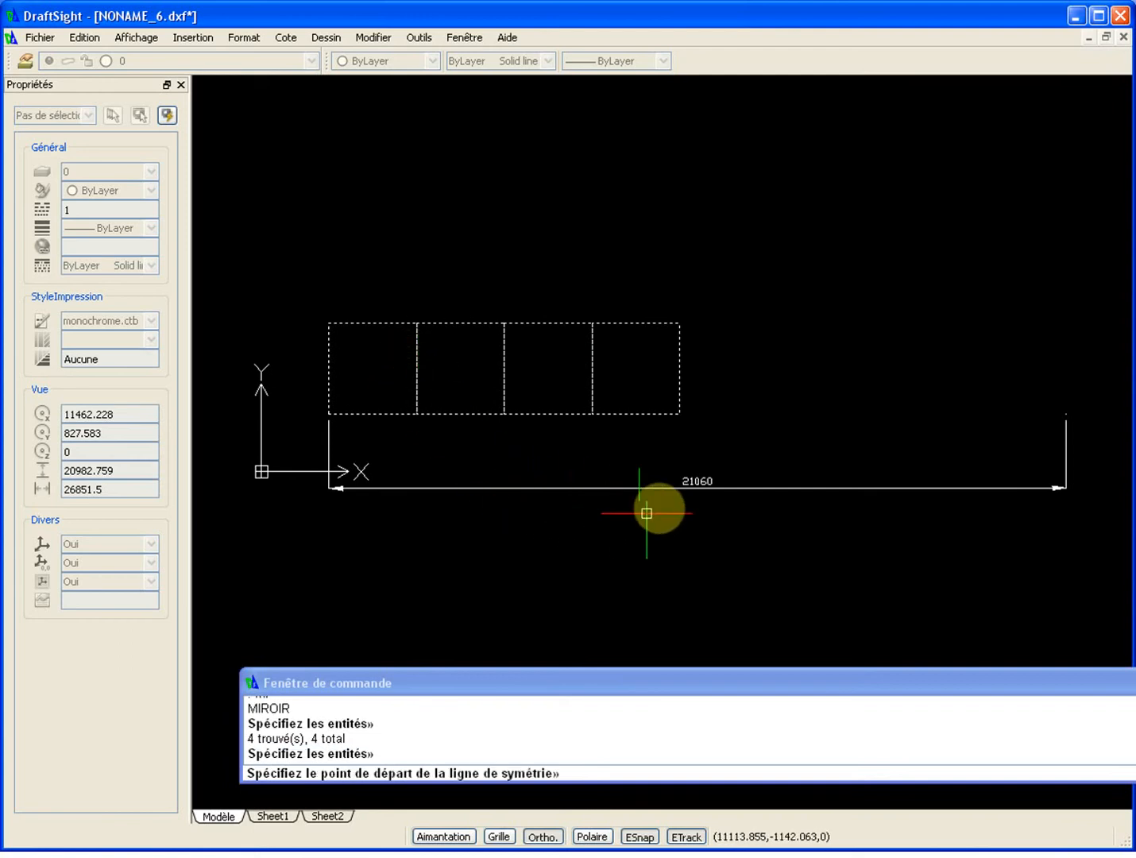
pyautogui.scroll(2, 738, 489)
pyautogui.scroll(3, 713, 488)
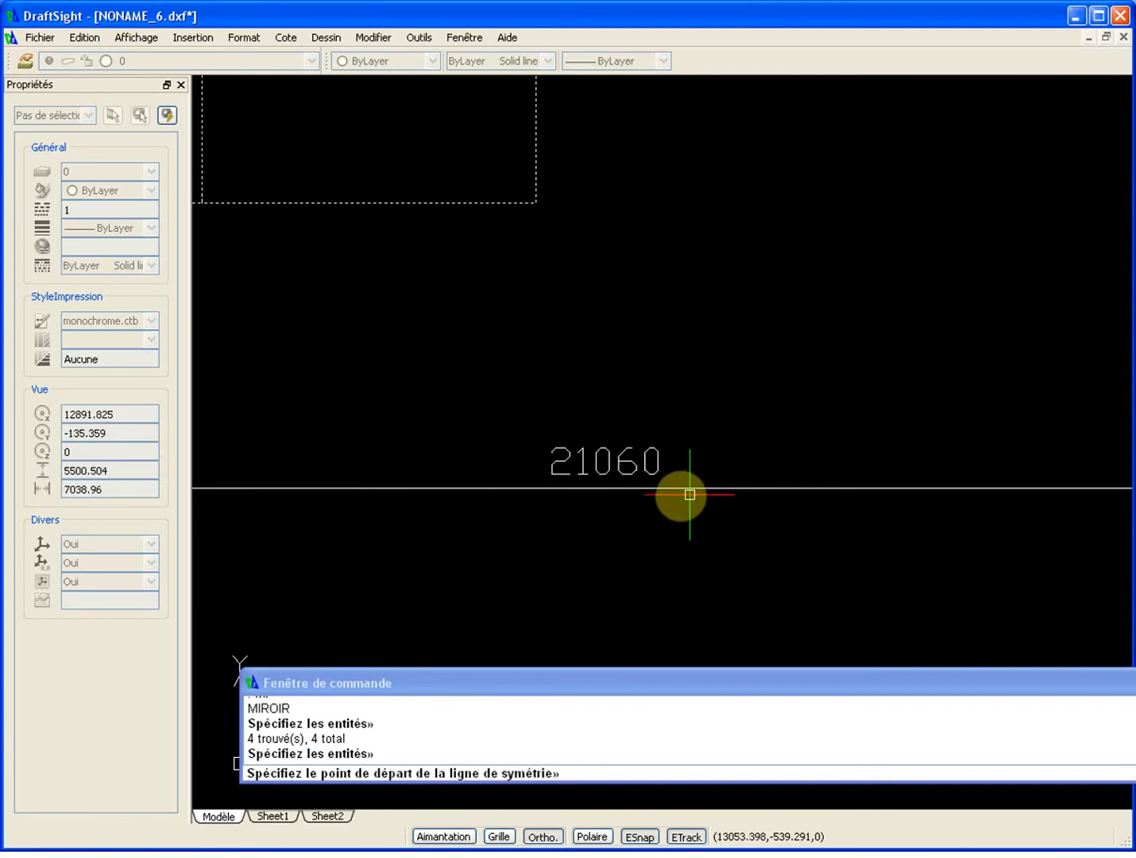
pyautogui.click(604, 488)
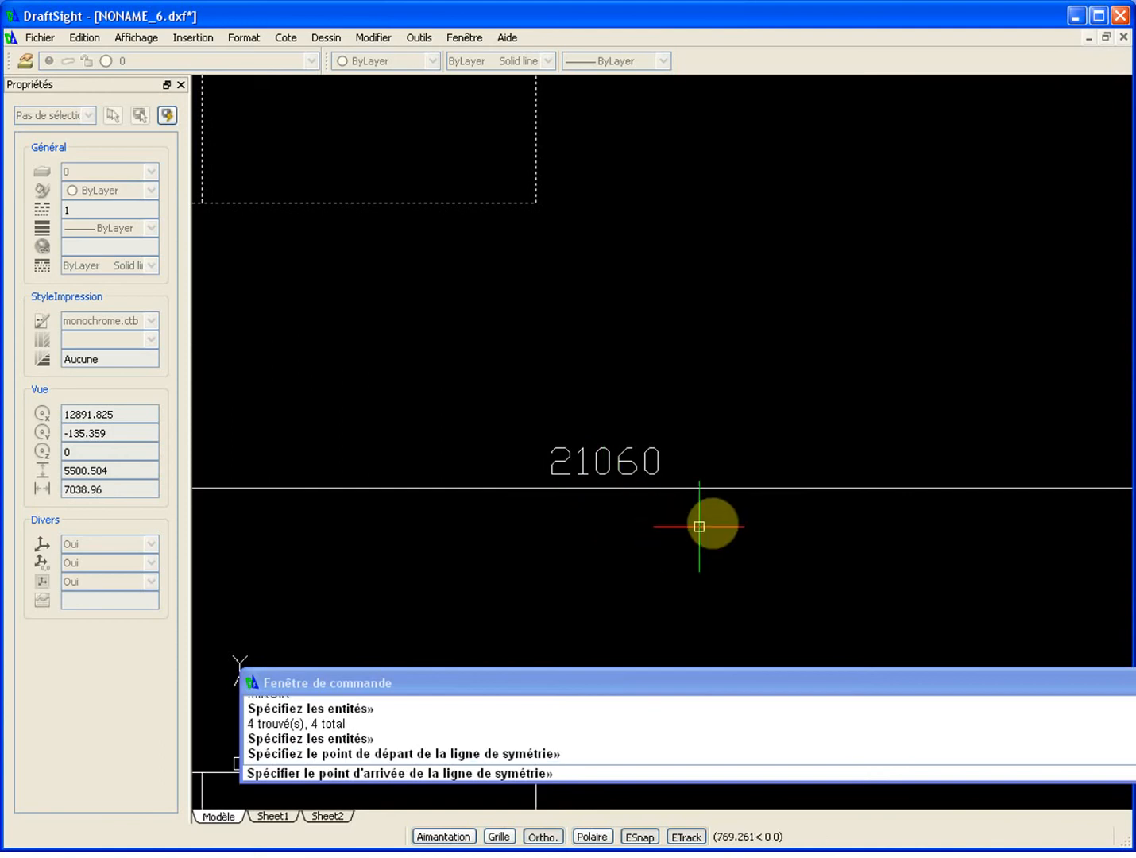
pyautogui.scroll(-3, 698, 522)
pyautogui.scroll(-2, 695, 520)
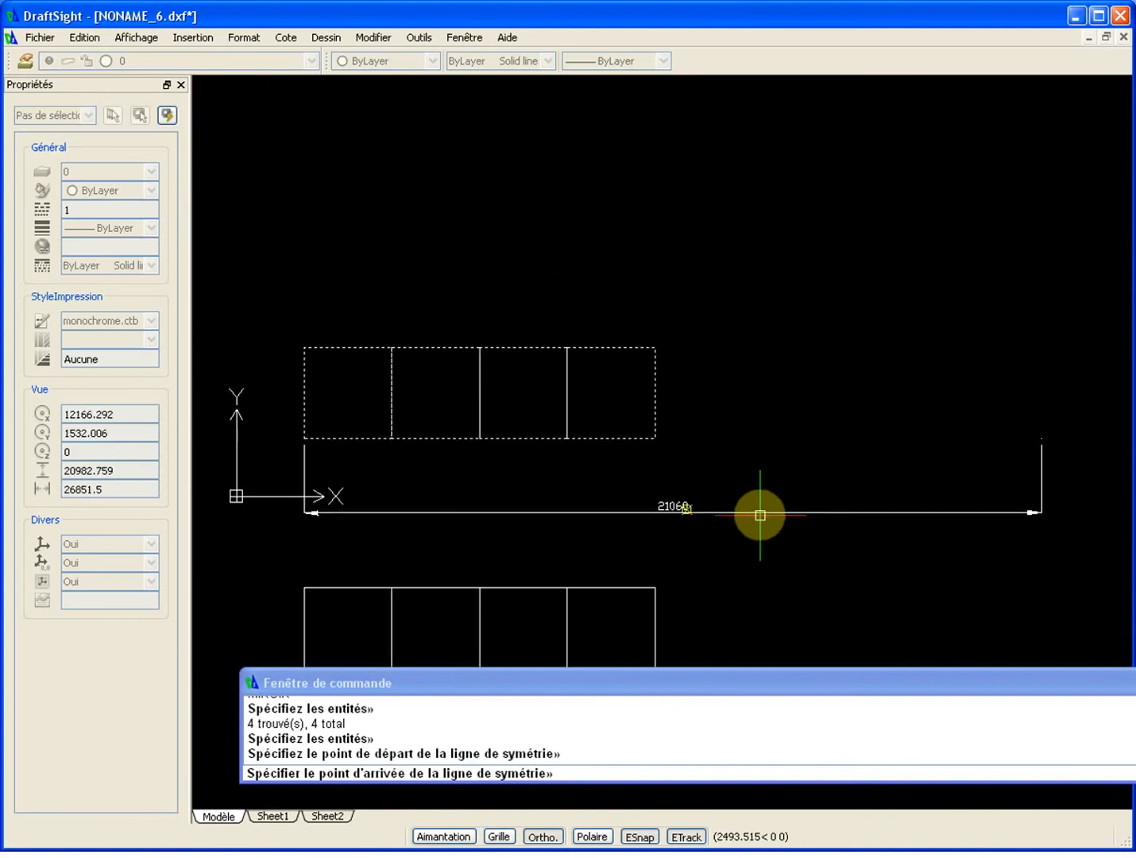
pyautogui.press('F8')
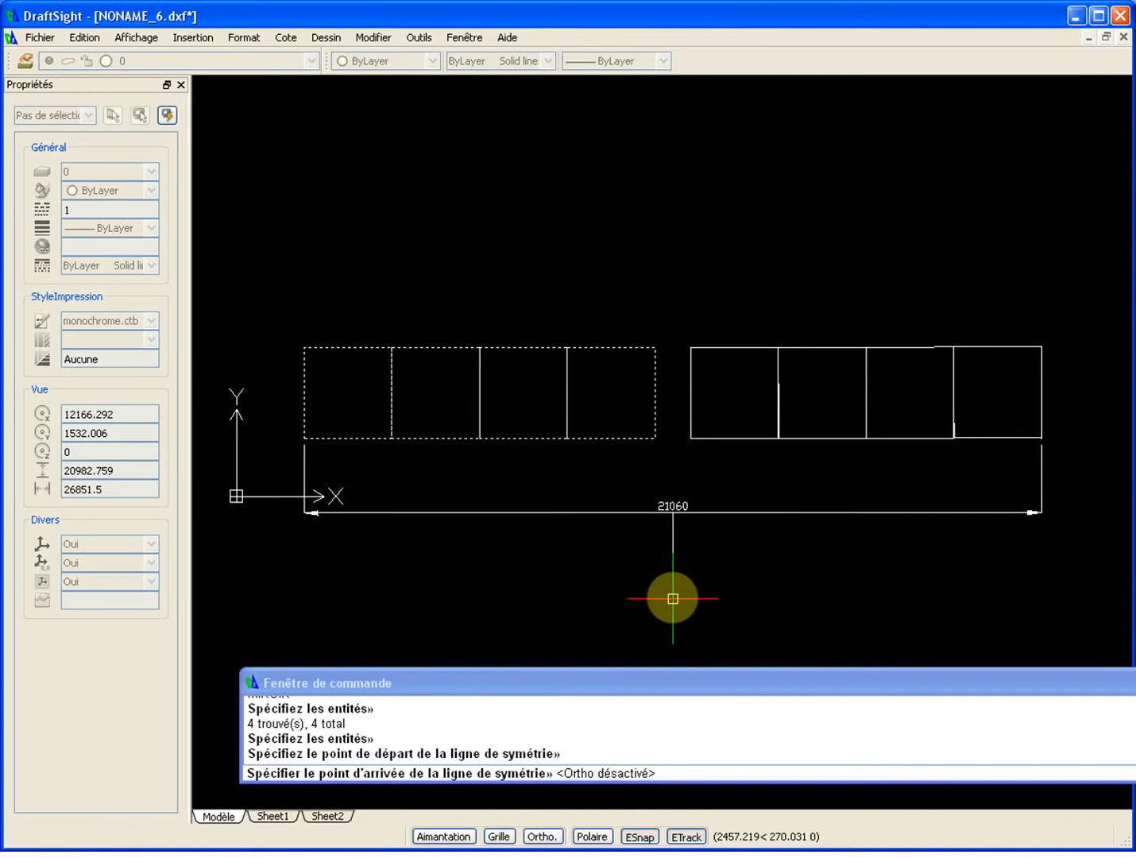
pyautogui.scroll(-1, 748, 517)
pyautogui.moveTo(748, 517); pyautogui.dragTo(670, 380, button='middle')
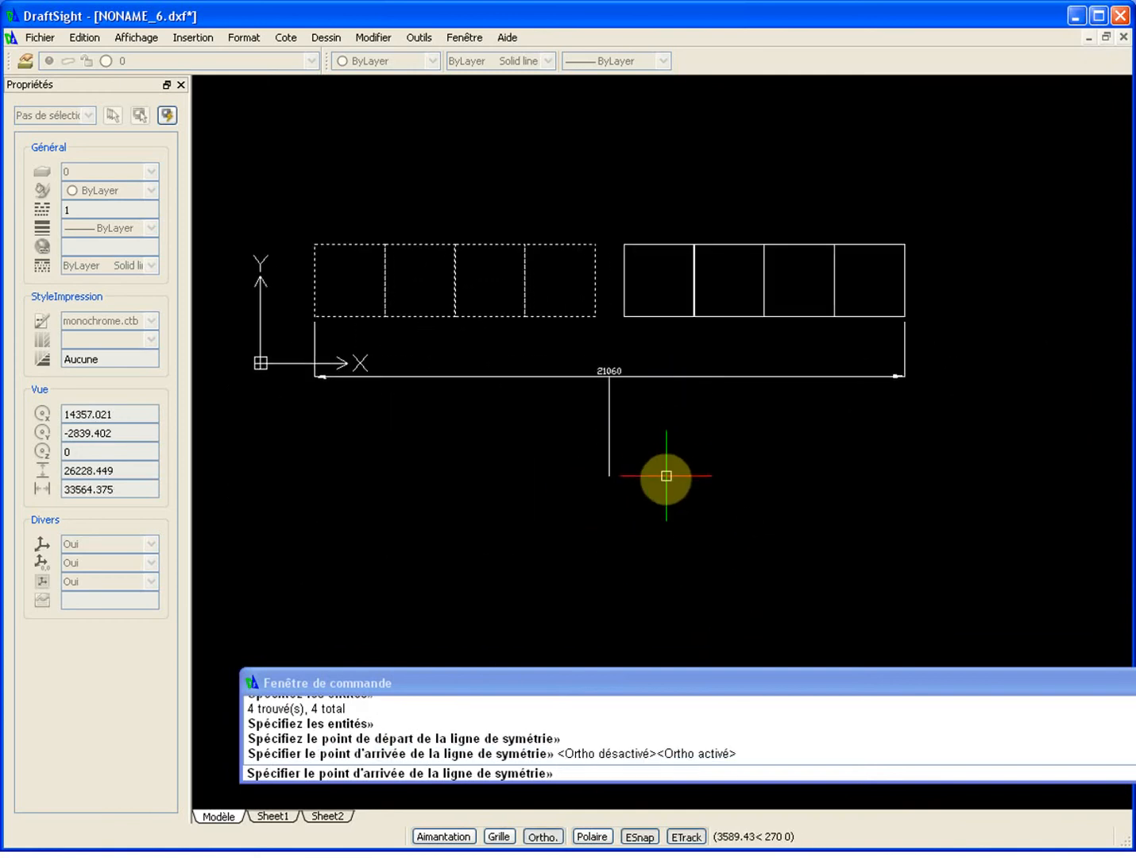
pyautogui.click(609, 128)
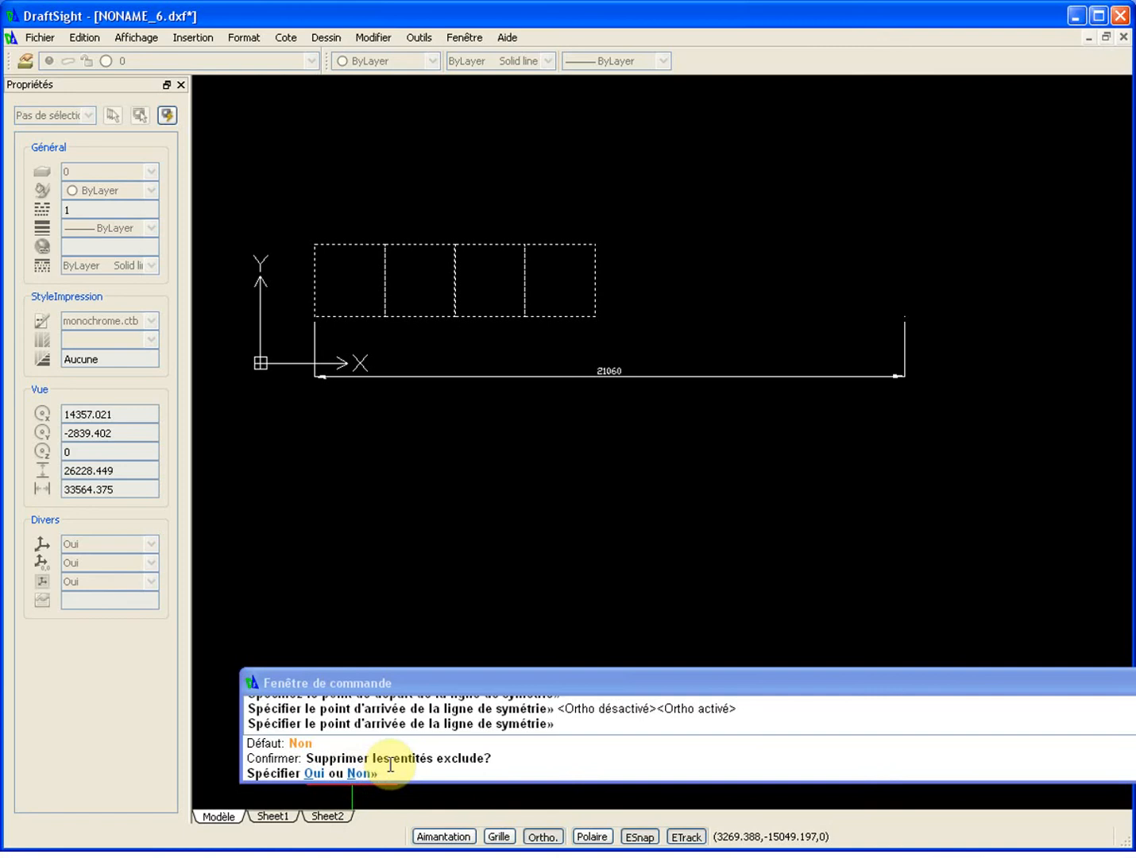
pyautogui.press('Return')
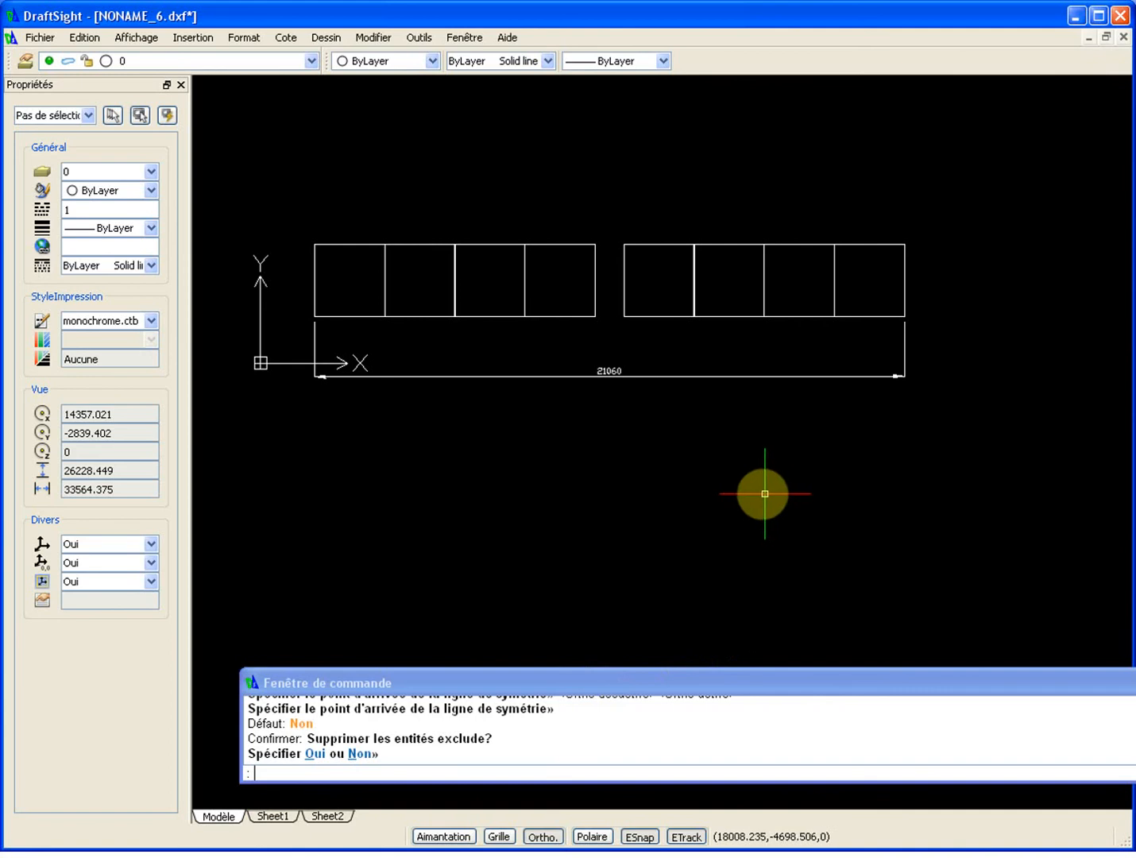
# Step: Draw a rectangle filling the central gap, from the left group's upper-right corner to the right group's lower-left corner
pyautogui.moveTo(690, 306)
pyautogui.mouseDown(button='middle')
pyautogui.moveTo(766, 426)
pyautogui.moveTo(704, 474)
pyautogui.mouseUp(button='middle')
pyautogui.scroll(2, 705, 474)
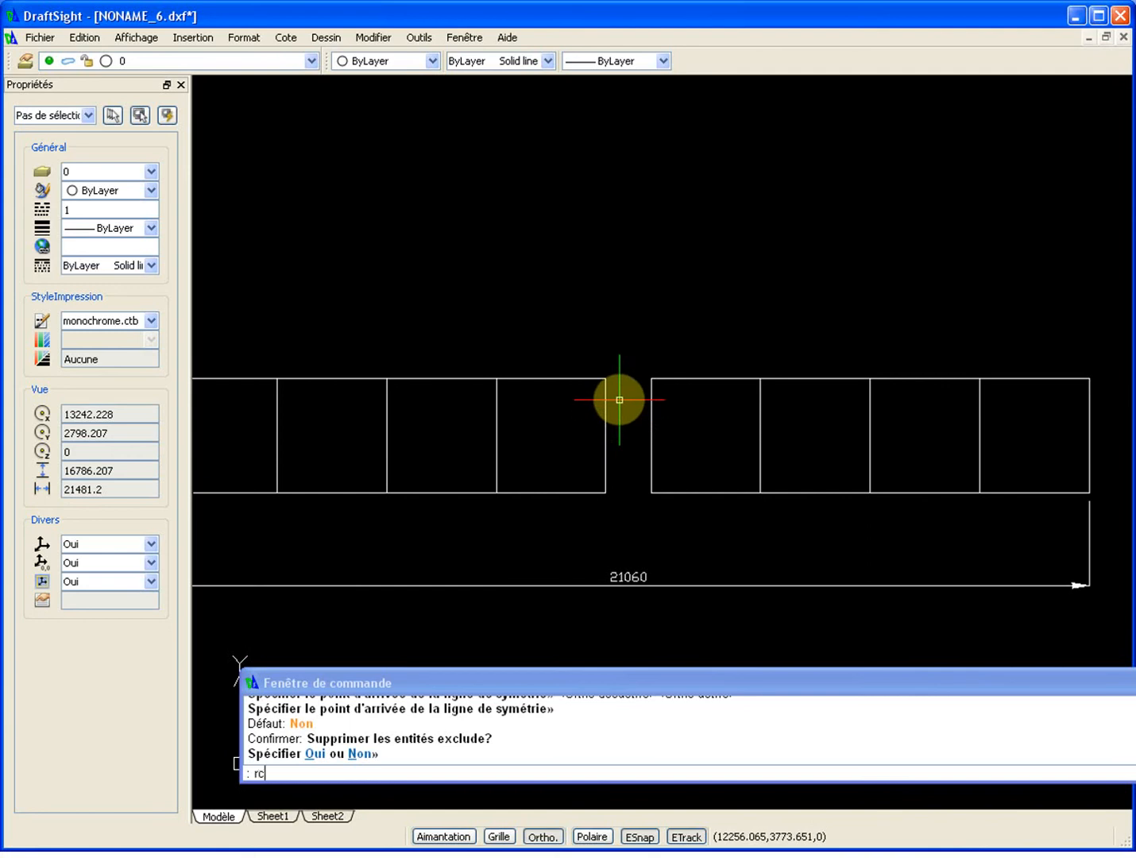
pyautogui.press('Return')
pyautogui.click(604, 379)
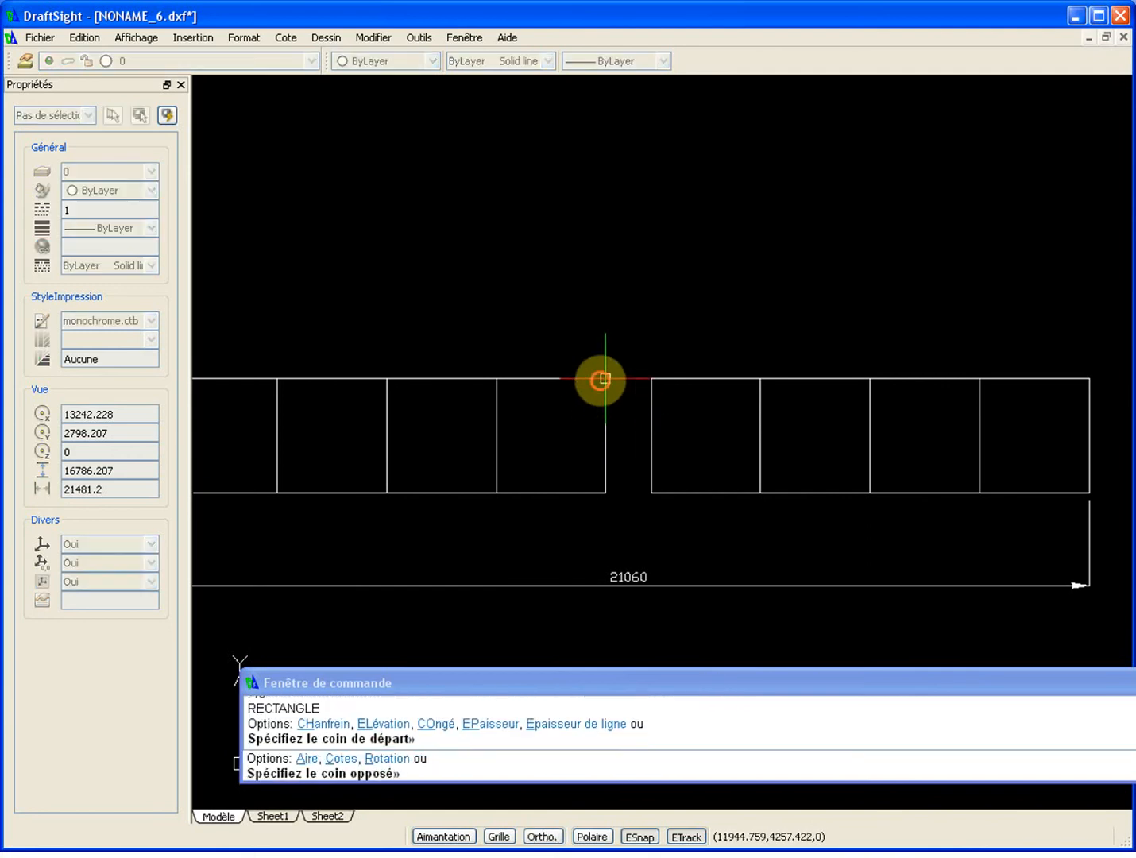
pyautogui.click(651, 492)
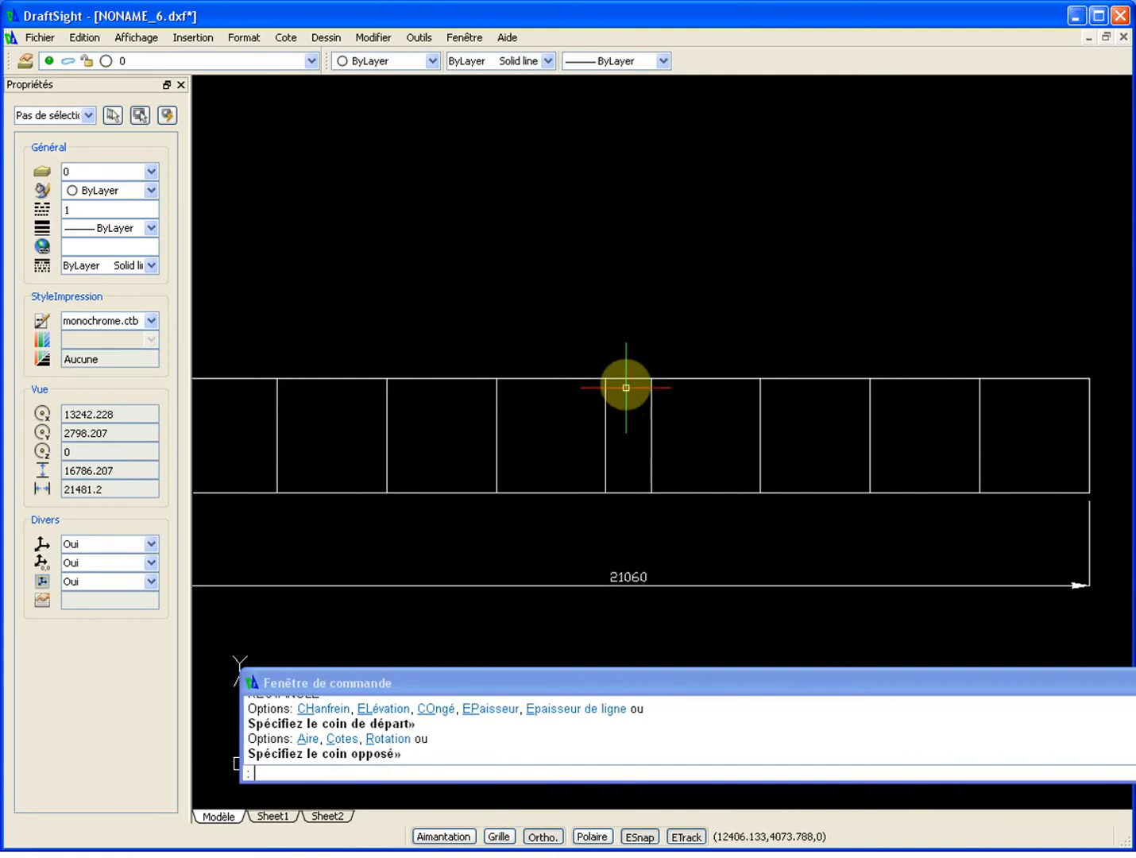
# Step: Stretch the upper-right corner of the central rectangle horizontally inward by 5, using ortho mode
pyautogui.click(626, 379)
pyautogui.scroll(5, 647, 392)
pyautogui.scroll(5, 655, 399)
pyautogui.scroll(-8, 644, 443)
pyautogui.moveTo(633, 455); pyautogui.dragTo(738, 292, button='middle')
pyautogui.scroll(5, 754, 248)
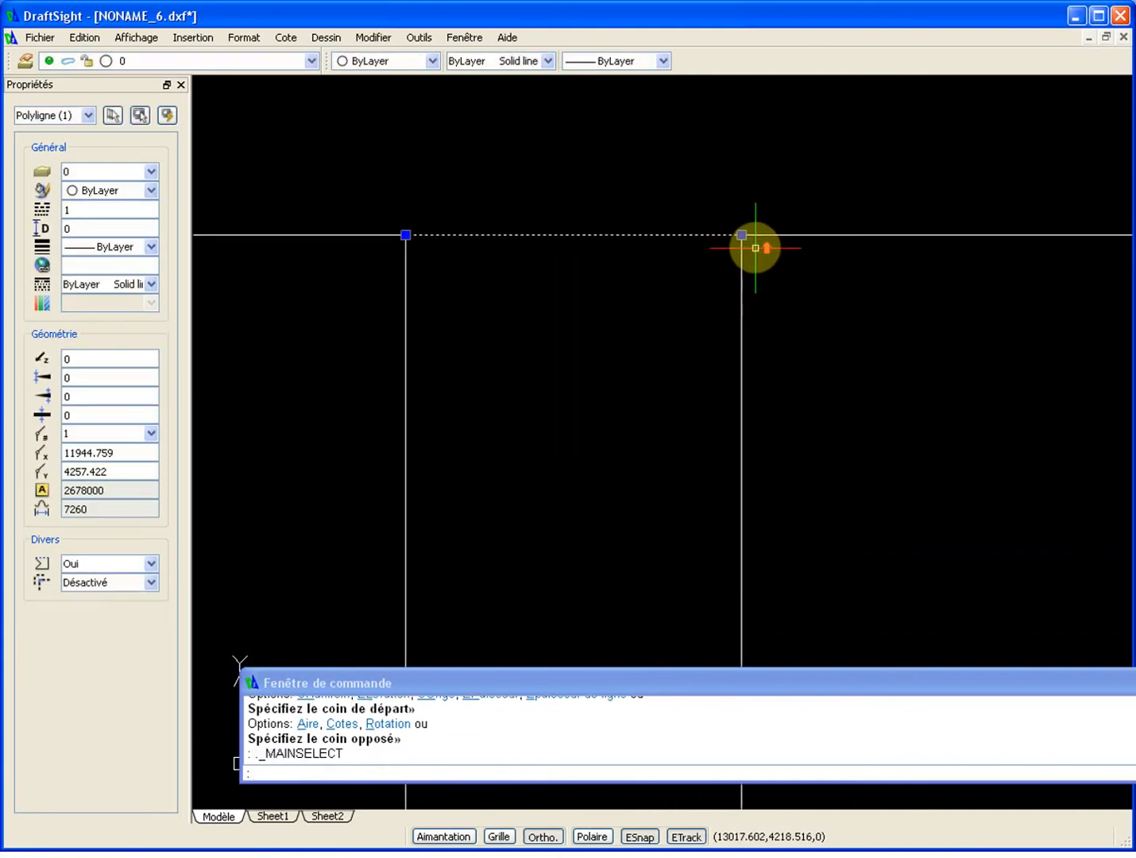
pyautogui.scroll(6, 773, 270)
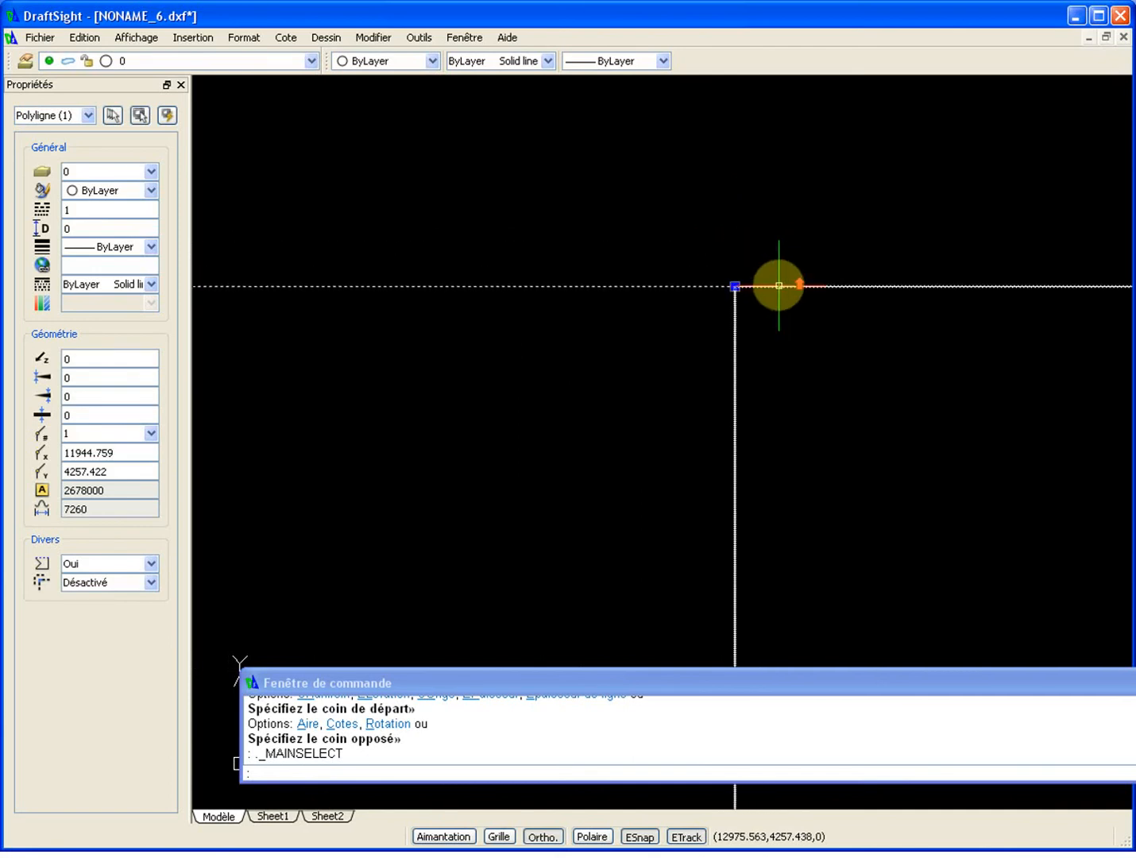
pyautogui.scroll(4, 701, 300)
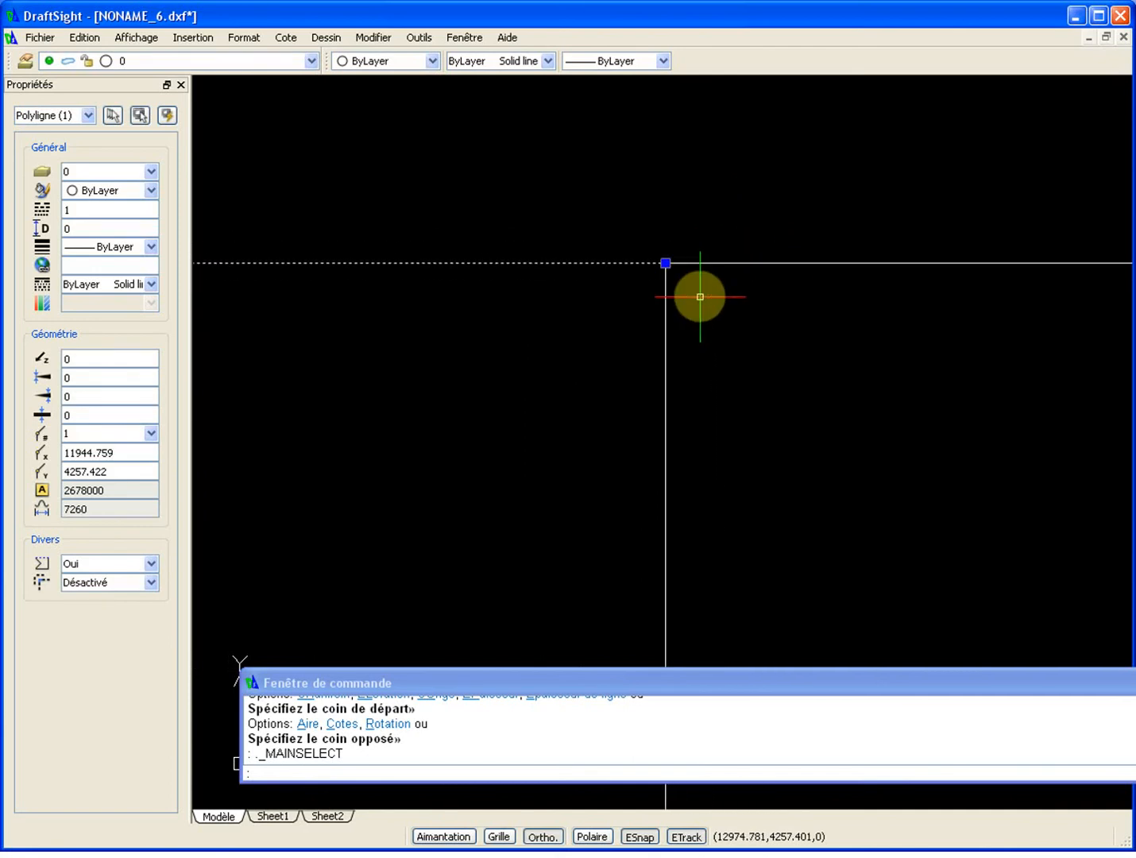
pyautogui.click(689, 287)
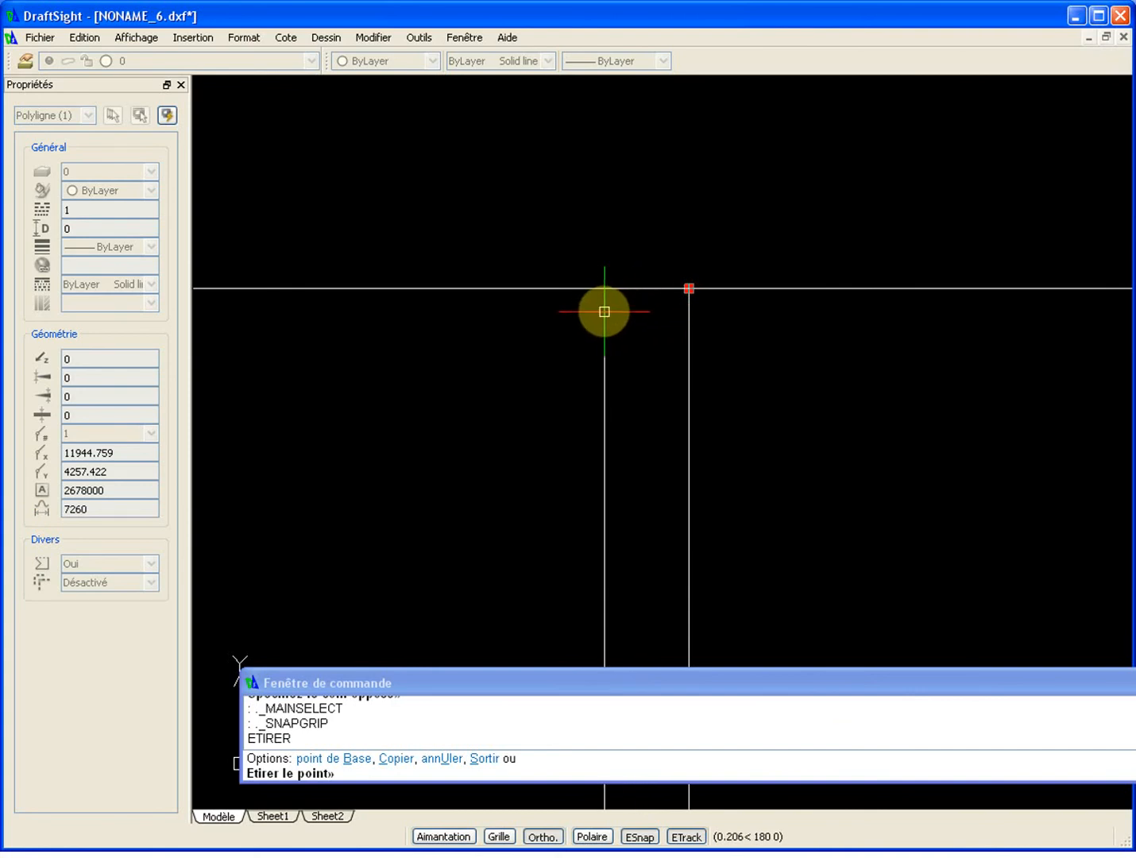
pyautogui.press('F8')
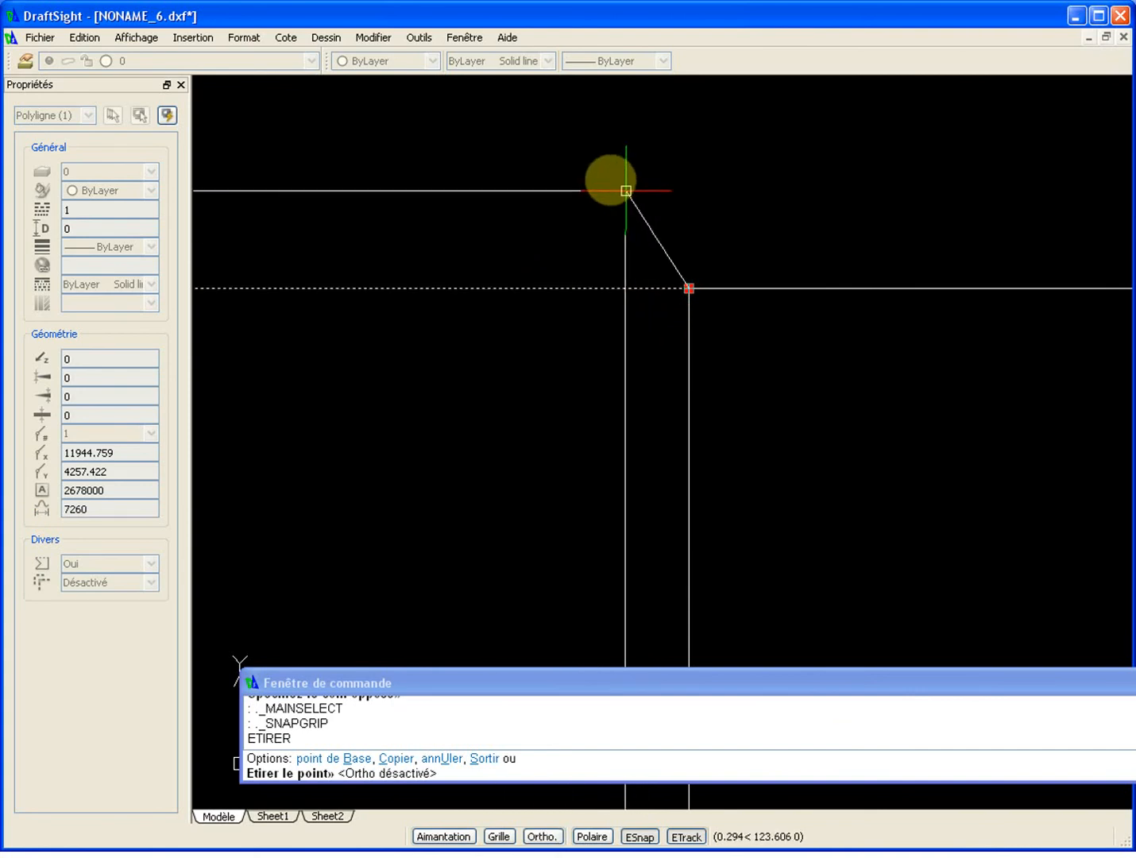
pyautogui.scroll(-3, 633, 281)
pyautogui.moveTo(648, 291); pyautogui.dragTo(763, 368, button='middle')
pyautogui.scroll(-12, 754, 369)
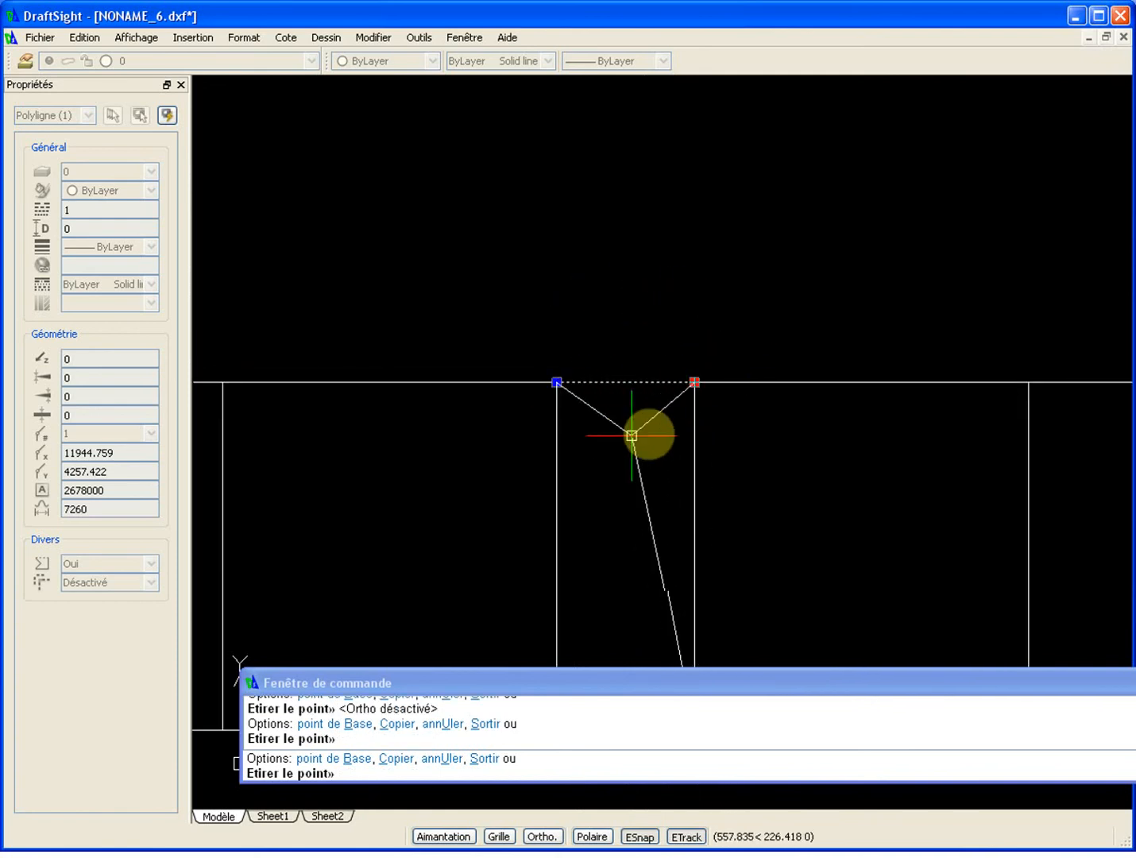
pyautogui.press('F8')
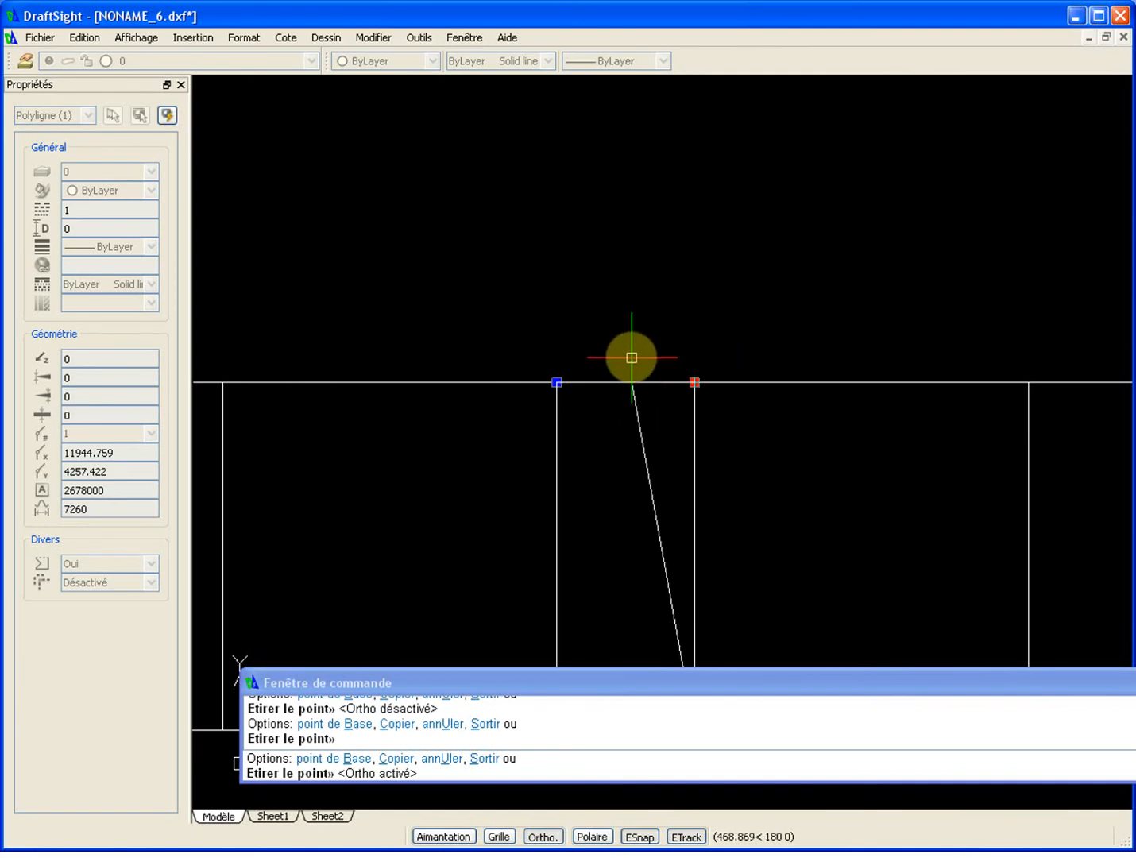
pyautogui.press('Return')
pyautogui.scroll(5, 696, 381)
pyautogui.scroll(4, 701, 386)
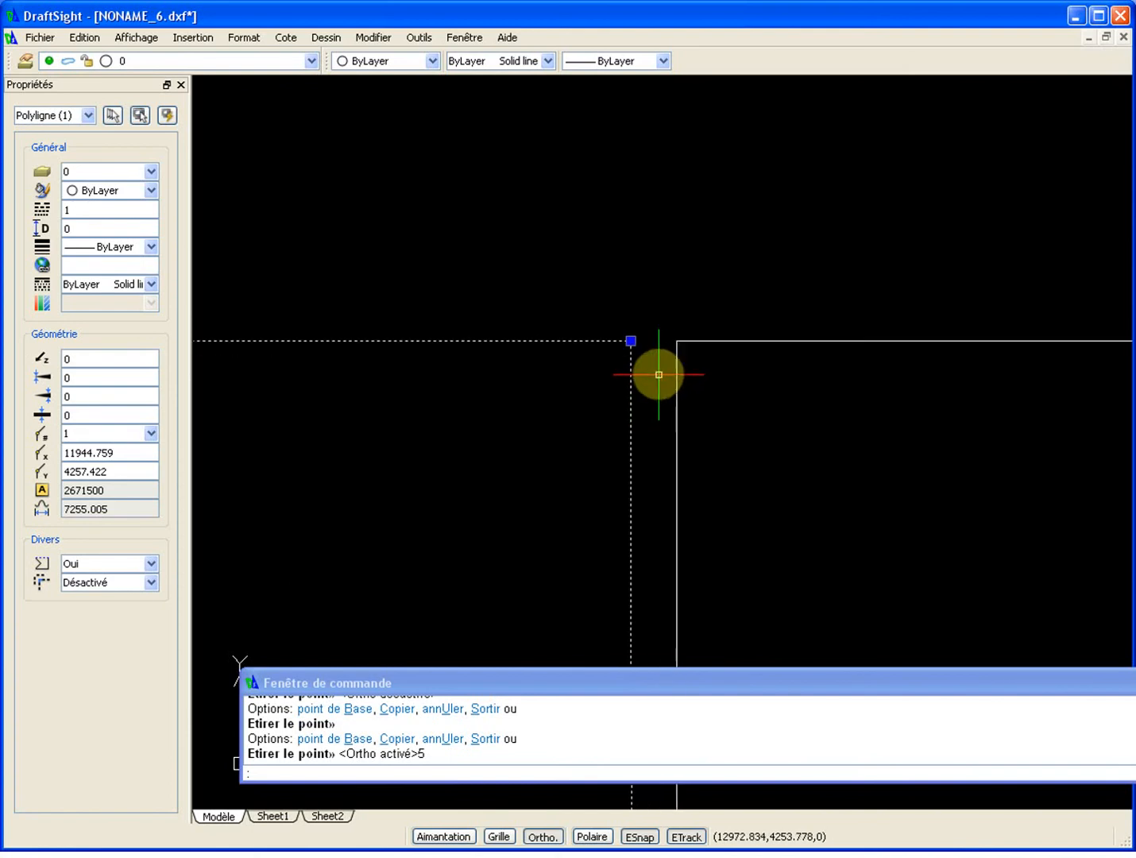
# Step: Stretch the upper-left corner of the central rectangle 5 units horizontally inward and deselect it
pyautogui.scroll(-5, 600, 352)
pyautogui.scroll(-5, 482, 415)
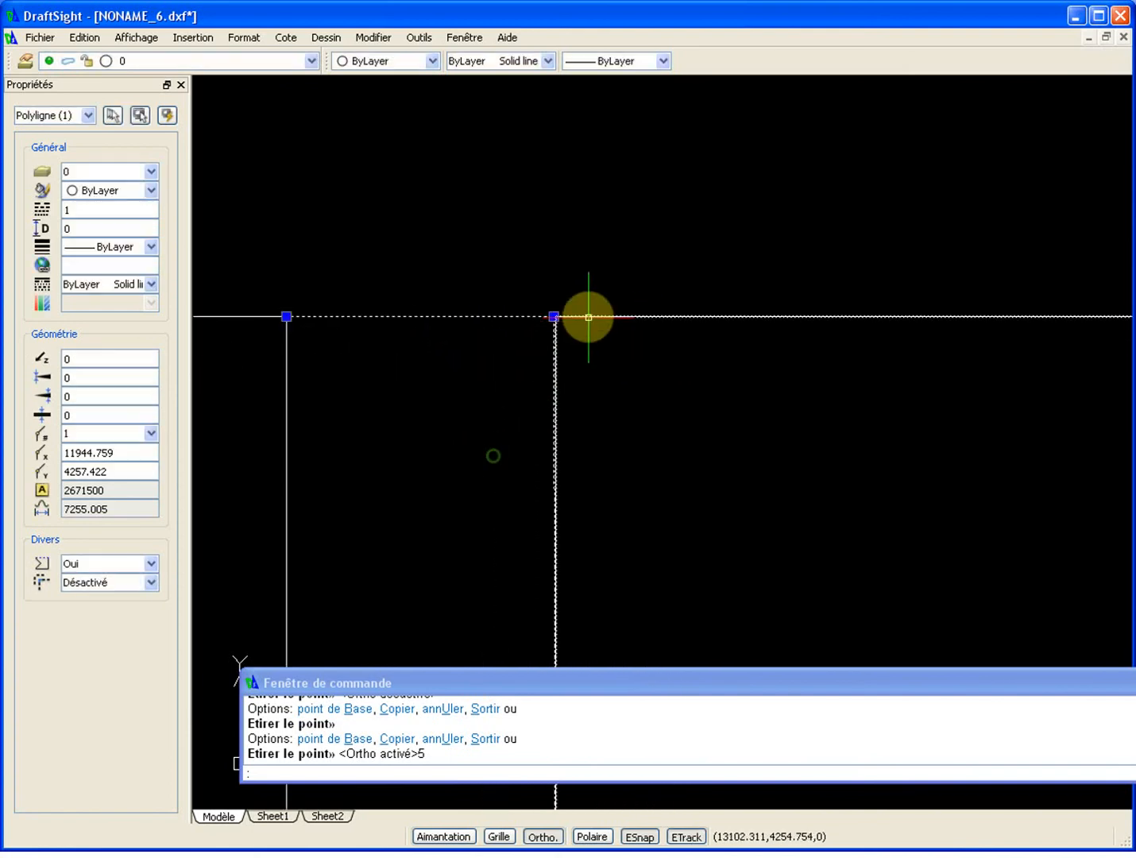
pyautogui.scroll(3, 526, 356)
pyautogui.scroll(3, 444, 327)
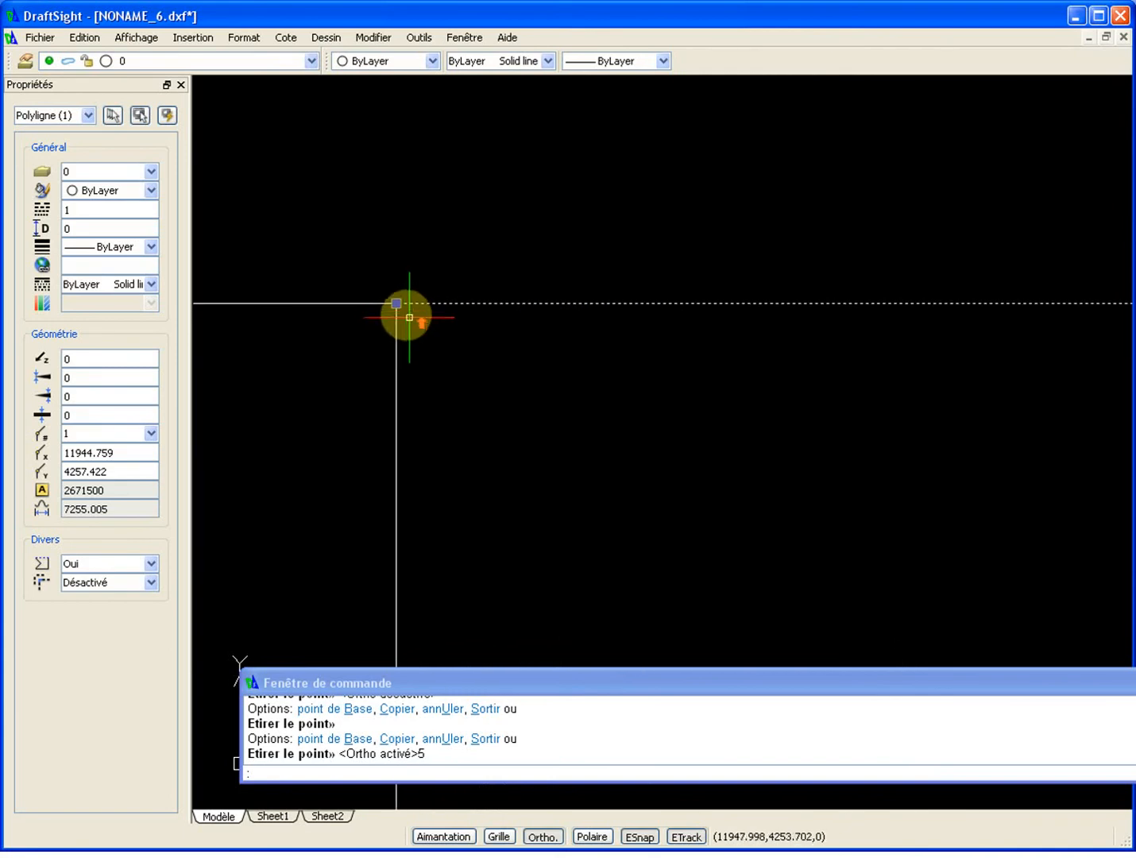
pyautogui.click(396, 303)
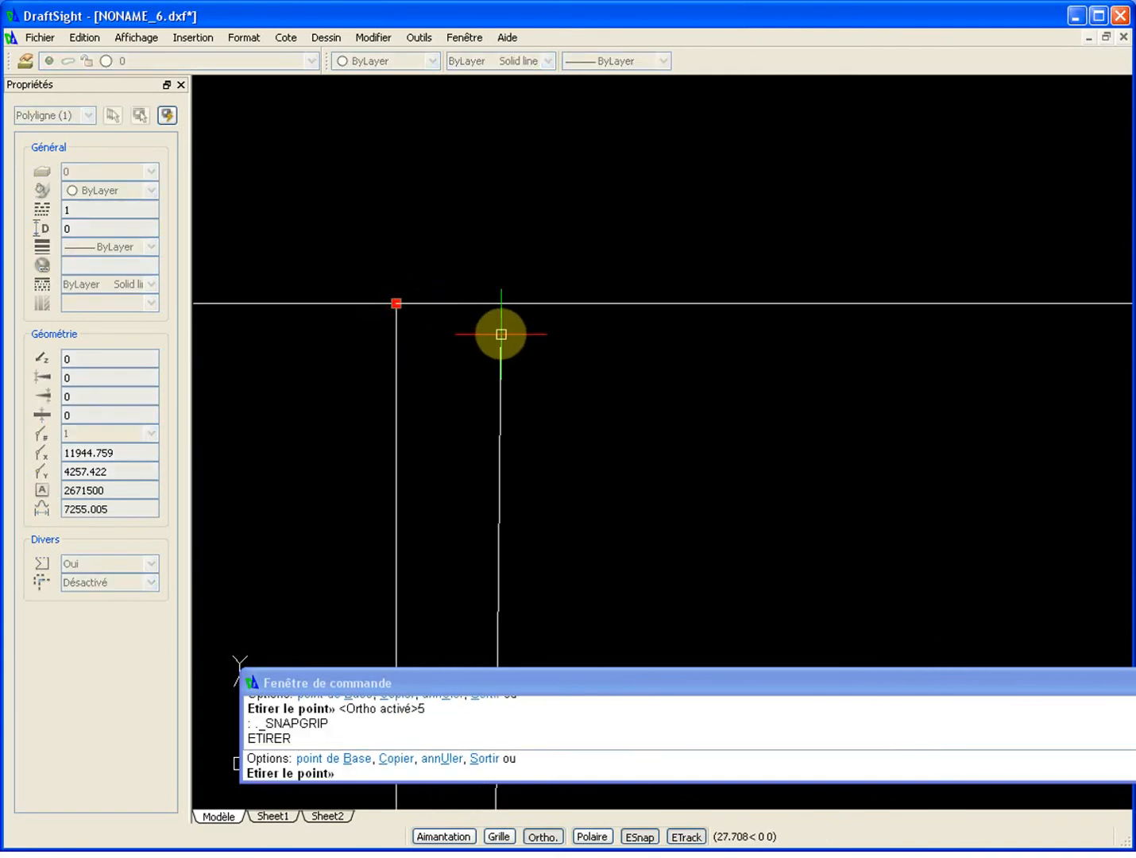
pyautogui.write('5')
pyautogui.press('Return')
pyautogui.press('Escape')
pyautogui.scroll(4, 503, 329)
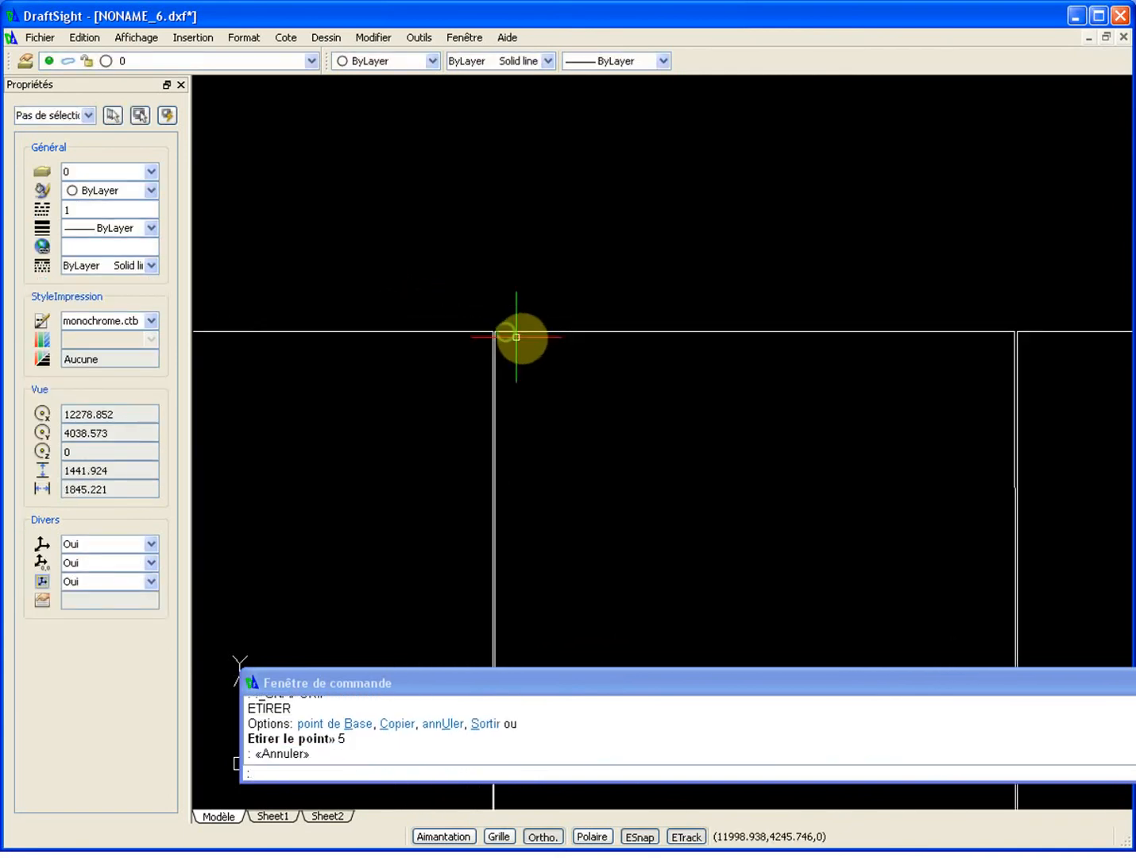
# Step: Select the central rectangle and stretch its lower-right corner 5 units horizontally inward
pyautogui.scroll(-3, 560, 414)
pyautogui.scroll(2, 642, 375)
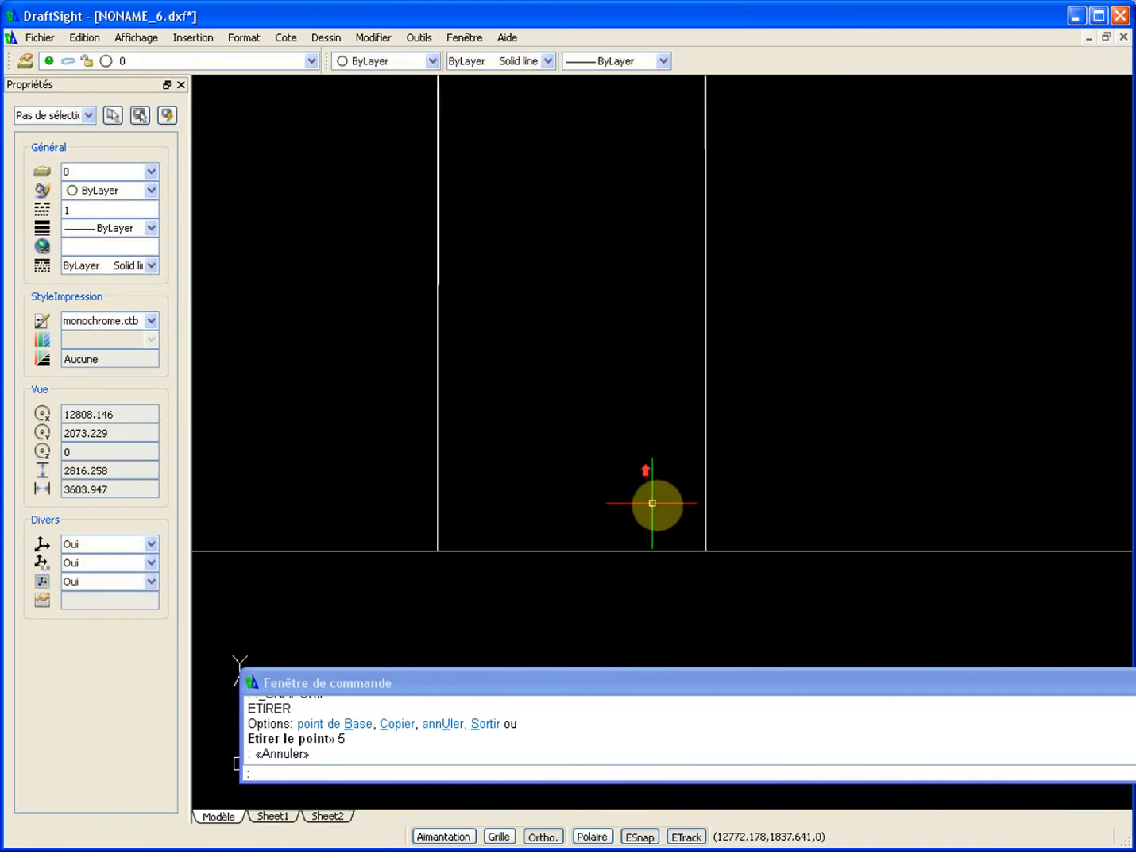
pyautogui.click(668, 524)
pyautogui.click(631, 557)
pyautogui.scroll(2, 702, 548)
pyautogui.click(699, 548)
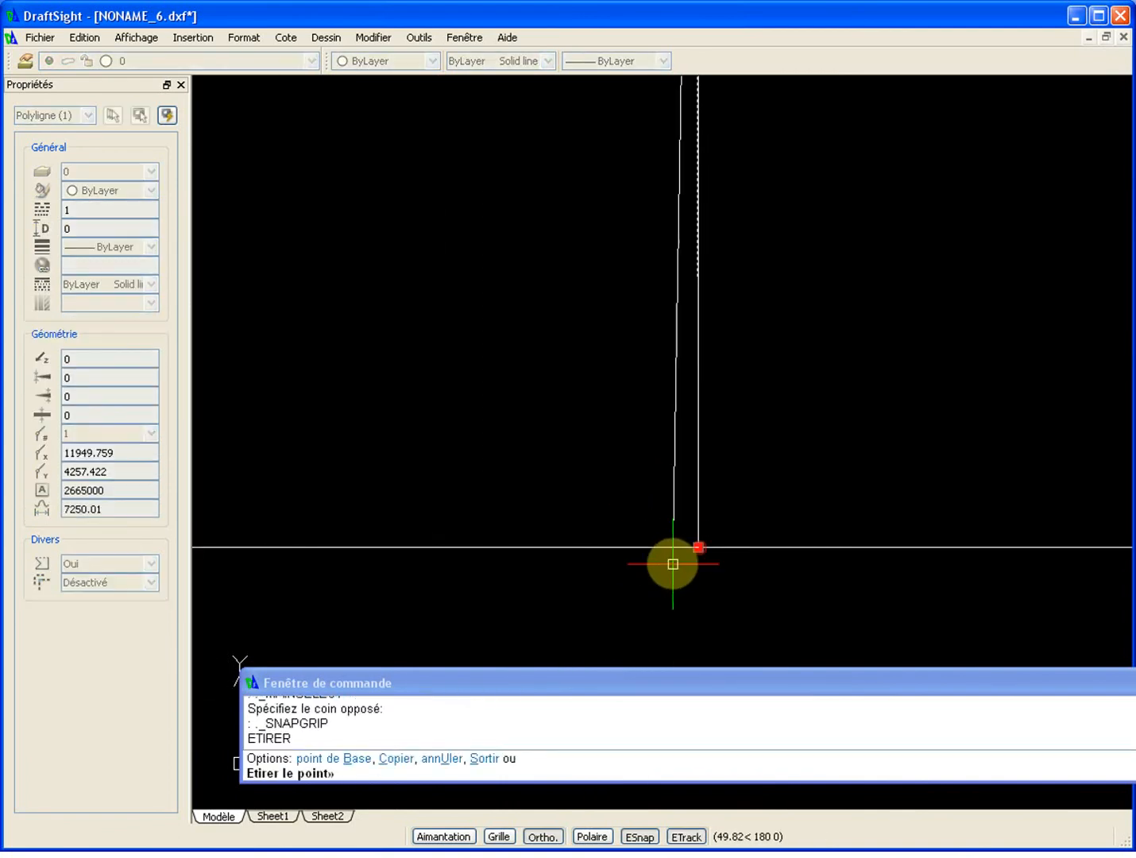
pyautogui.write('5')
pyautogui.press('Return')
pyautogui.scroll(-3, 641, 563)
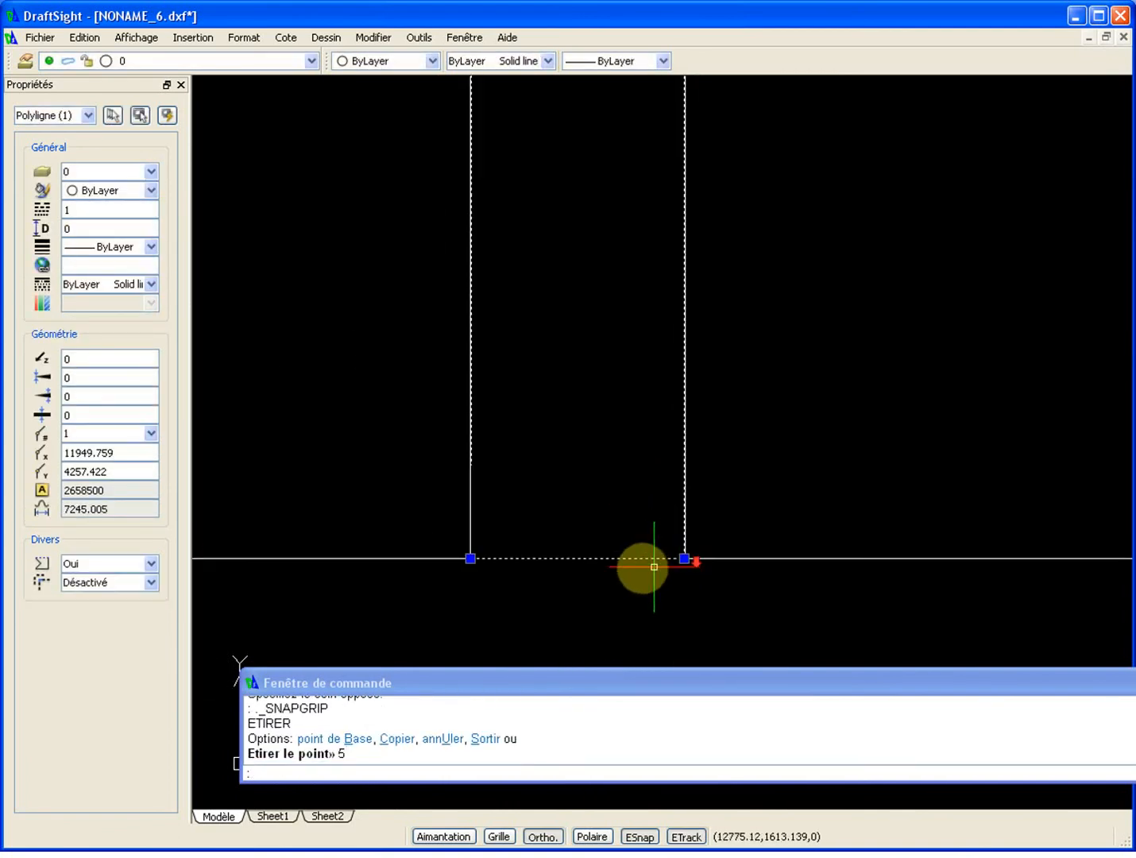
# Step: Stretch the lower-left corner of the central rectangle 5 units horizontally inward, and deselect it
pyautogui.scroll(2, 463, 559)
pyautogui.click(464, 558)
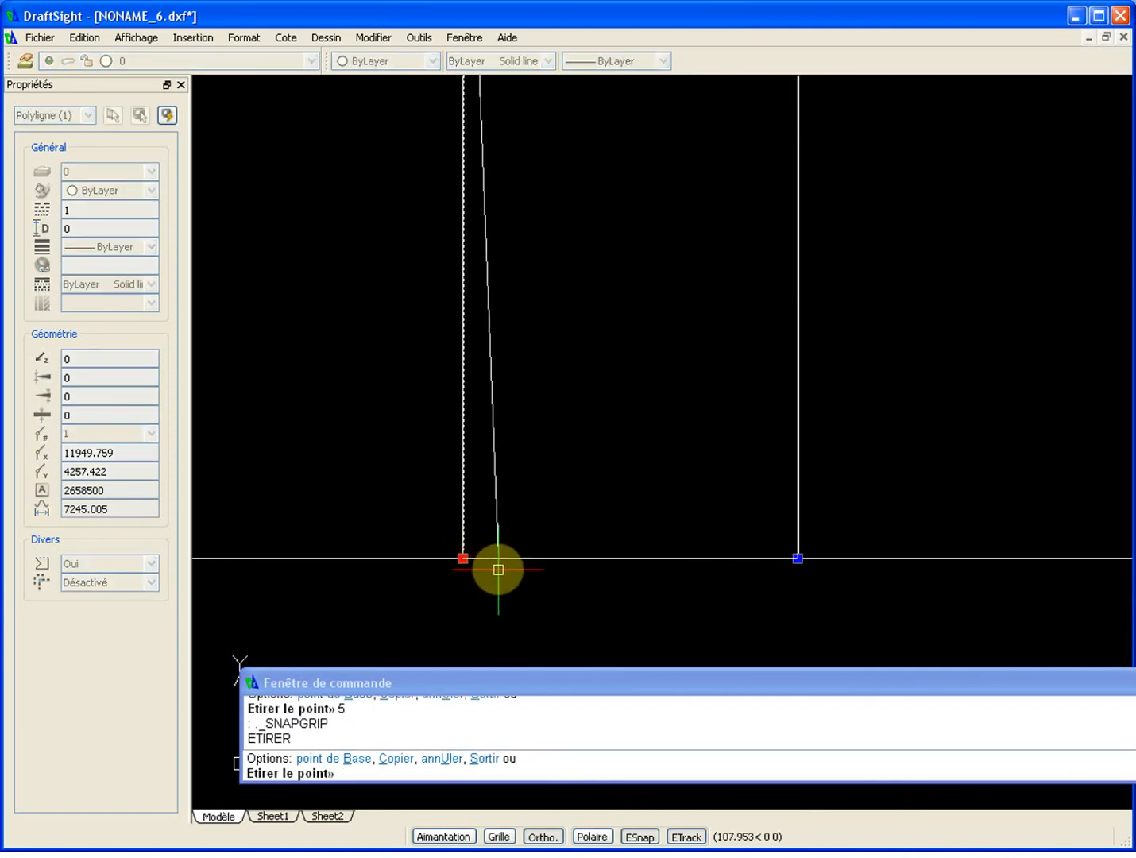
pyautogui.write('5')
pyautogui.press('Return')
pyautogui.press('Escape')
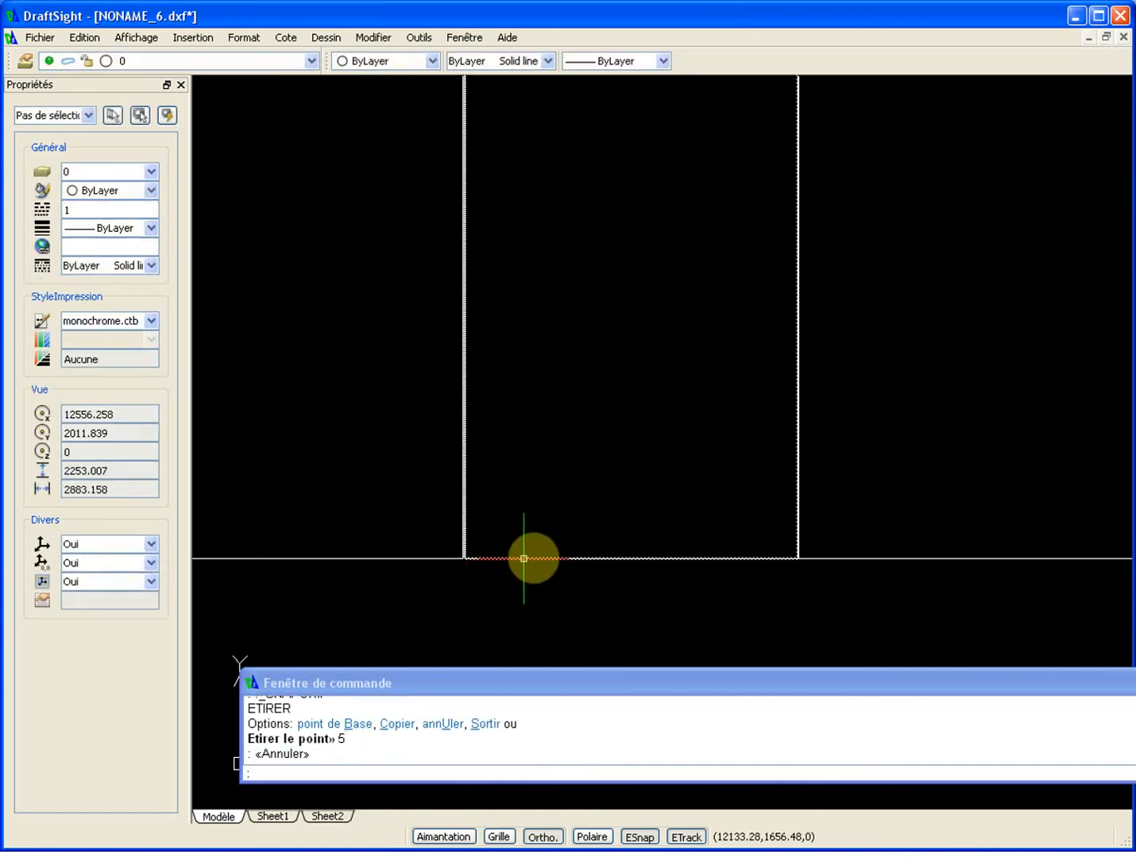
pyautogui.scroll(8, 473, 558)
pyautogui.scroll(-4, 518, 538)
# Step: Open the leftmost block of the row, A$C7715, for in-place component editing
pyautogui.scroll(-10, 518, 537)
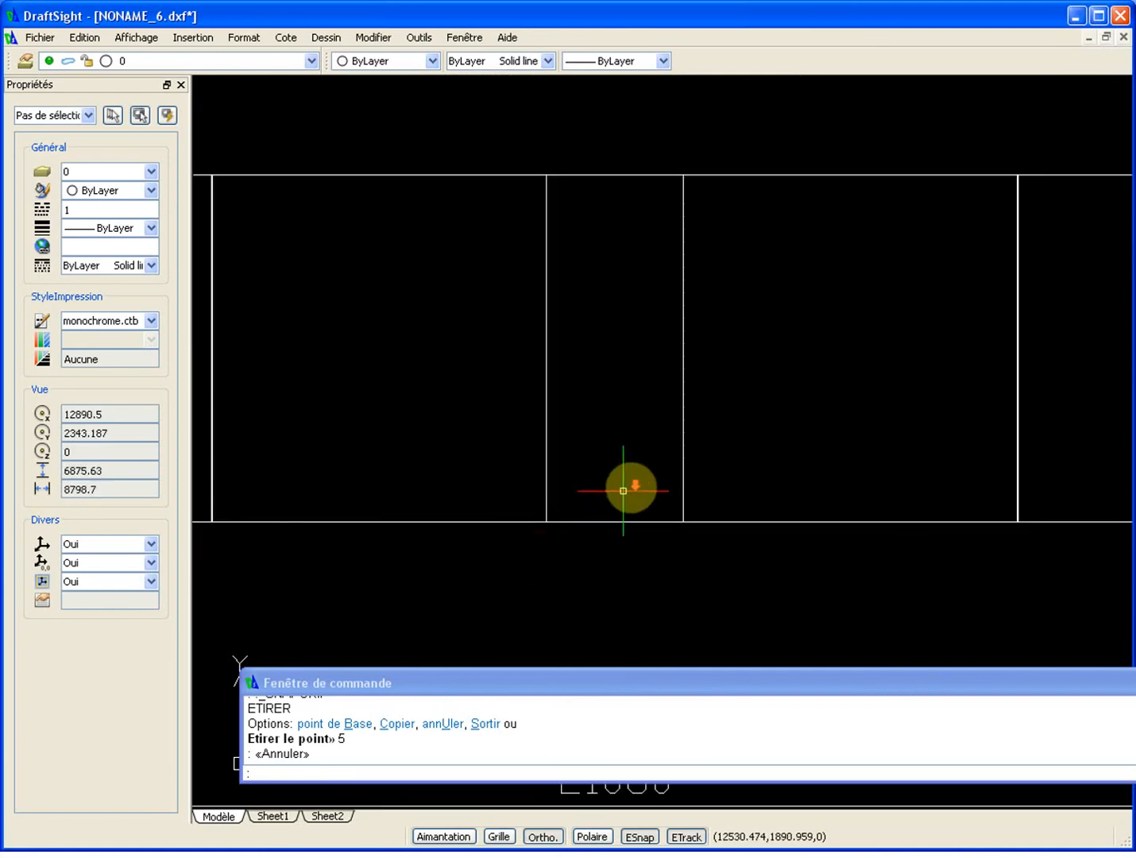
pyautogui.moveTo(644, 437)
pyautogui.mouseDown(button='middle')
pyautogui.moveTo(716, 398)
pyautogui.moveTo(694, 397)
pyautogui.mouseUp(button='middle')
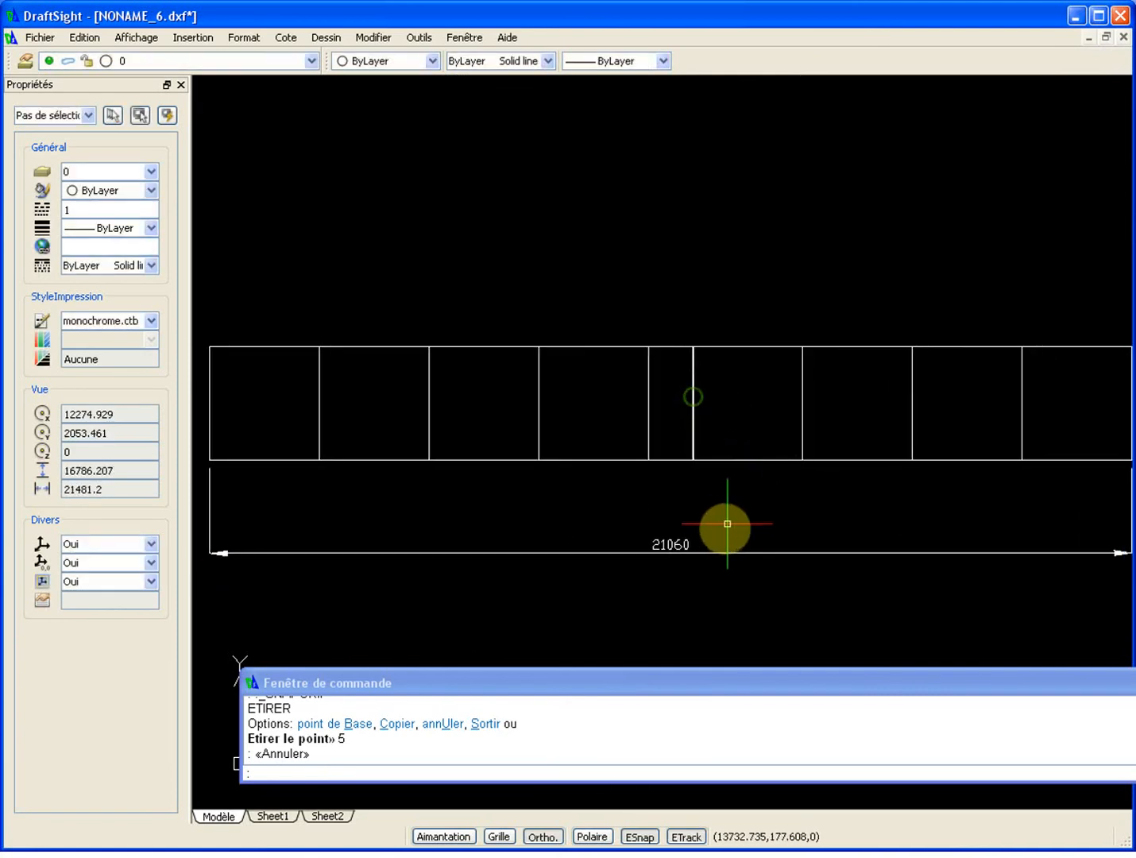
pyautogui.moveTo(807, 440)
pyautogui.mouseDown(button='middle')
pyautogui.moveTo(670, 472)
pyautogui.moveTo(759, 464)
pyautogui.mouseUp(button='middle')
pyautogui.moveTo(492, 400)
pyautogui.mouseDown(button='middle')
pyautogui.moveTo(626, 405)
pyautogui.moveTo(546, 399)
pyautogui.mouseUp(button='middle')
pyautogui.scroll(-2, 371, 374)
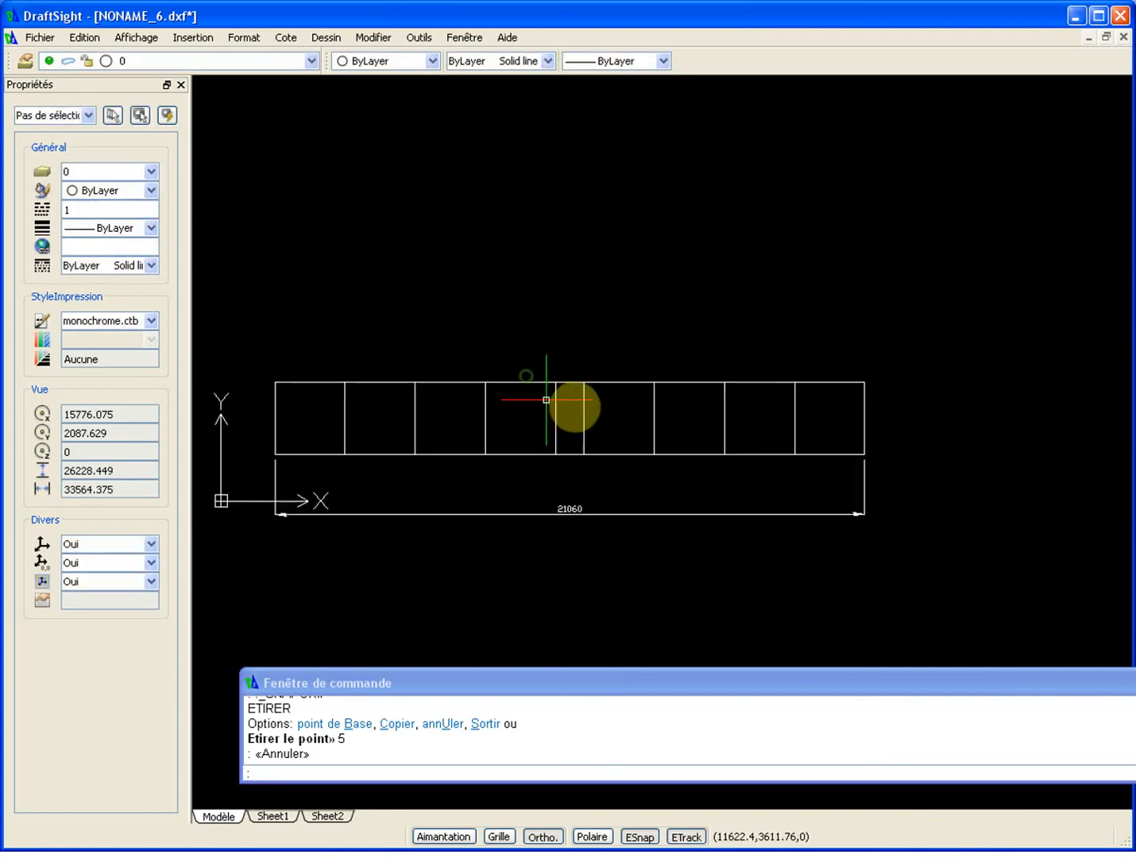
pyautogui.scroll(3, 269, 424)
pyautogui.click(281, 413)
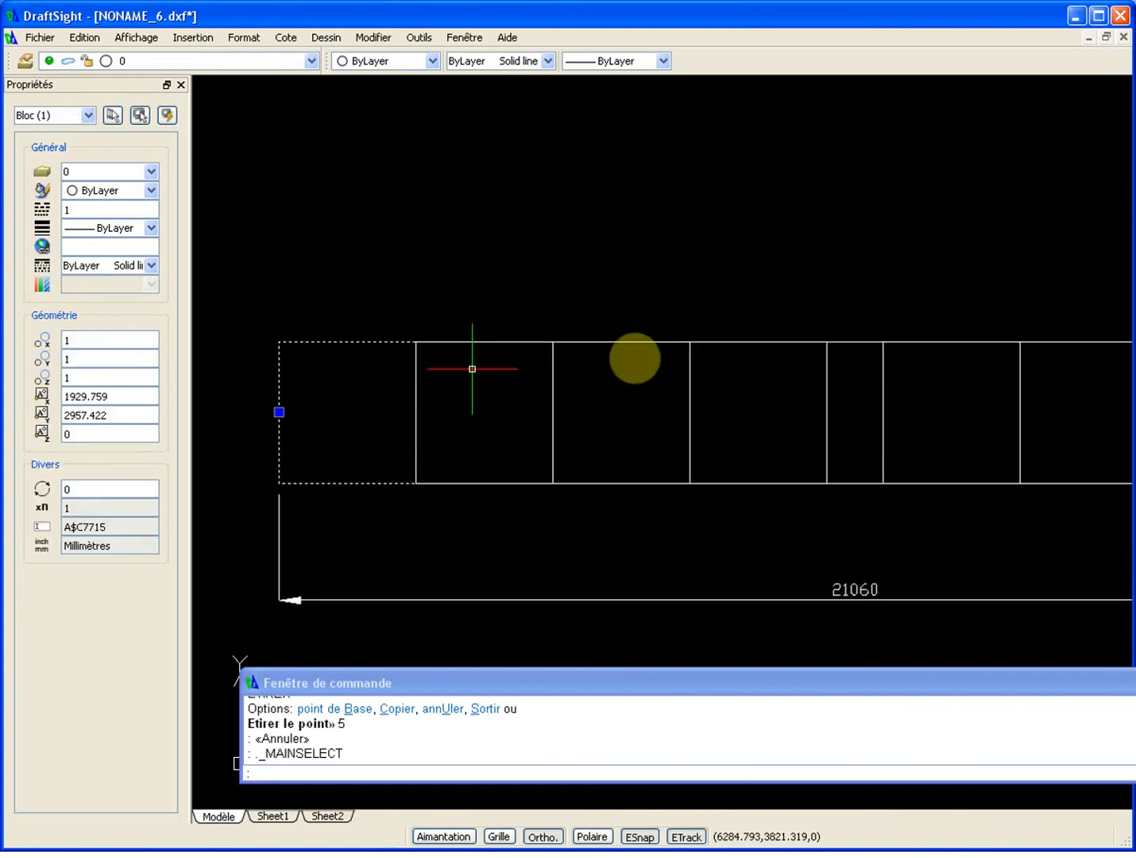
pyautogui.scroll(-1, 683, 373)
pyautogui.moveTo(762, 372); pyautogui.dragTo(713, 374, button='middle')
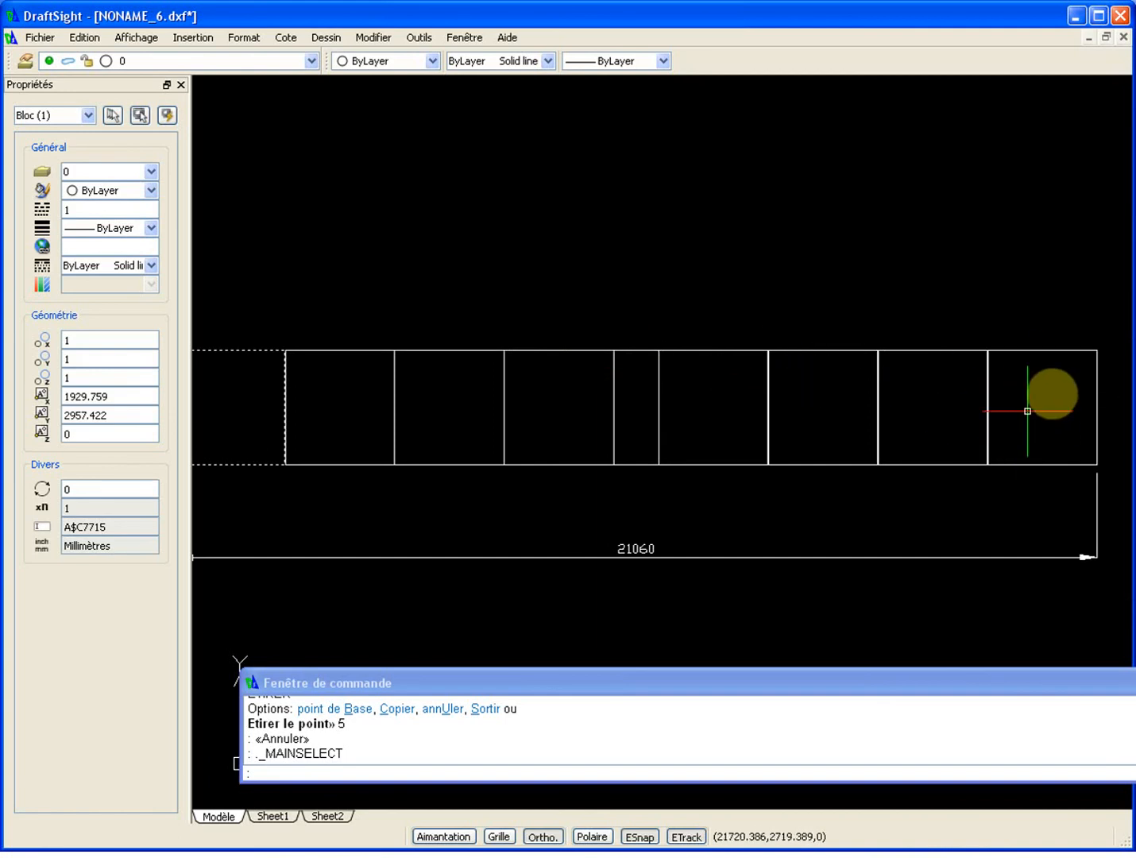
pyautogui.moveTo(203, 377); pyautogui.dragTo(540, 366, button='middle')
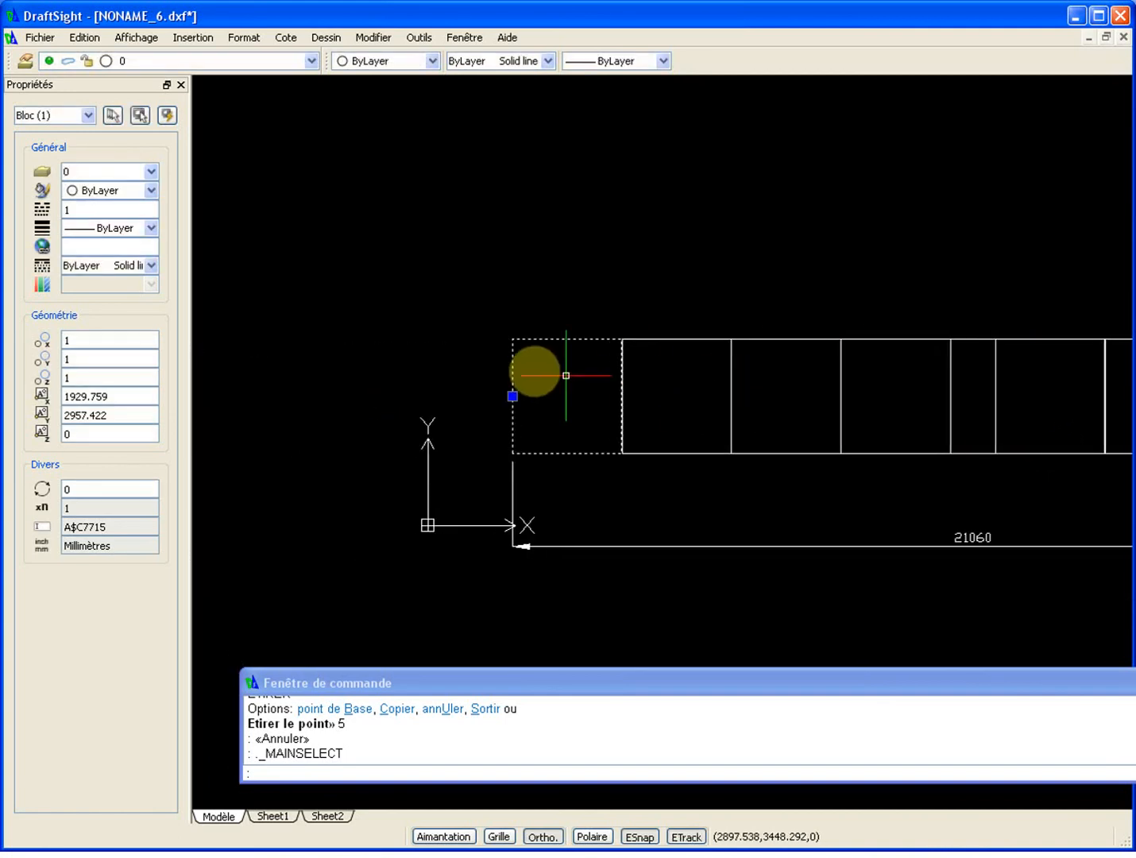
pyautogui.doubleClick(538, 343)
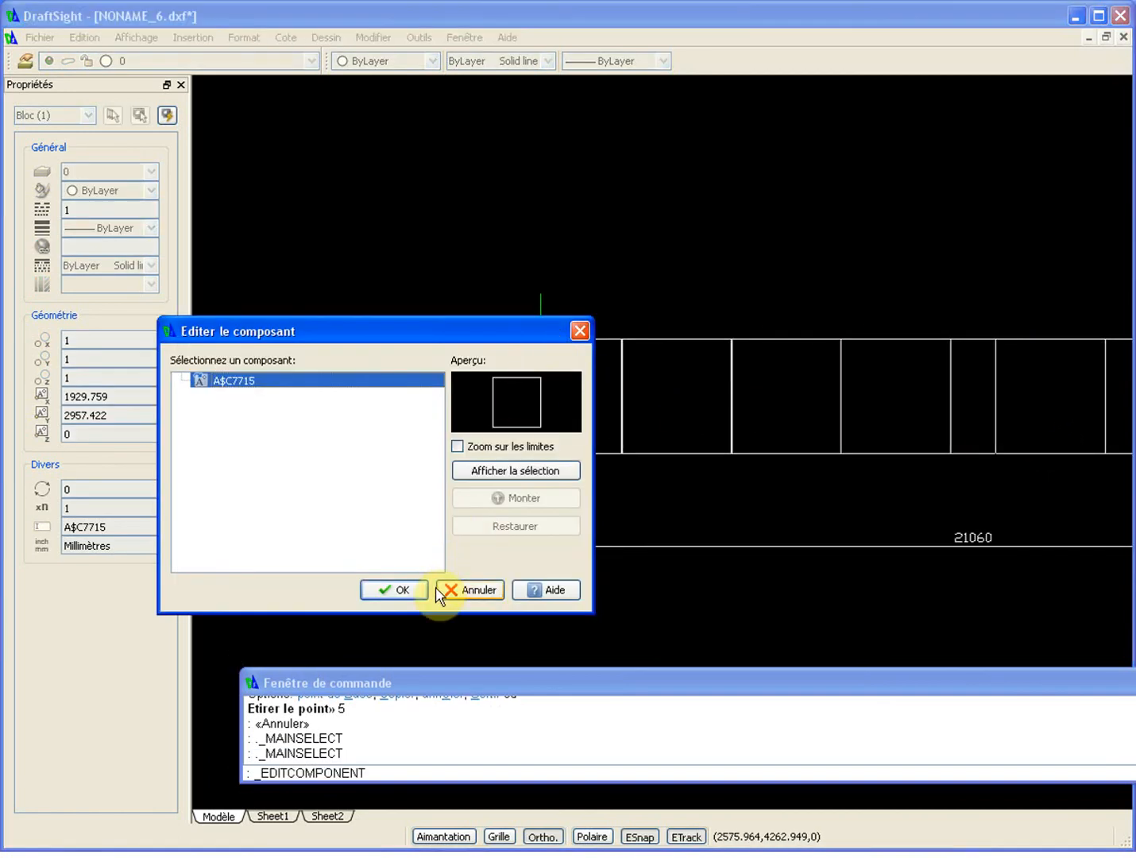
pyautogui.click(401, 590)
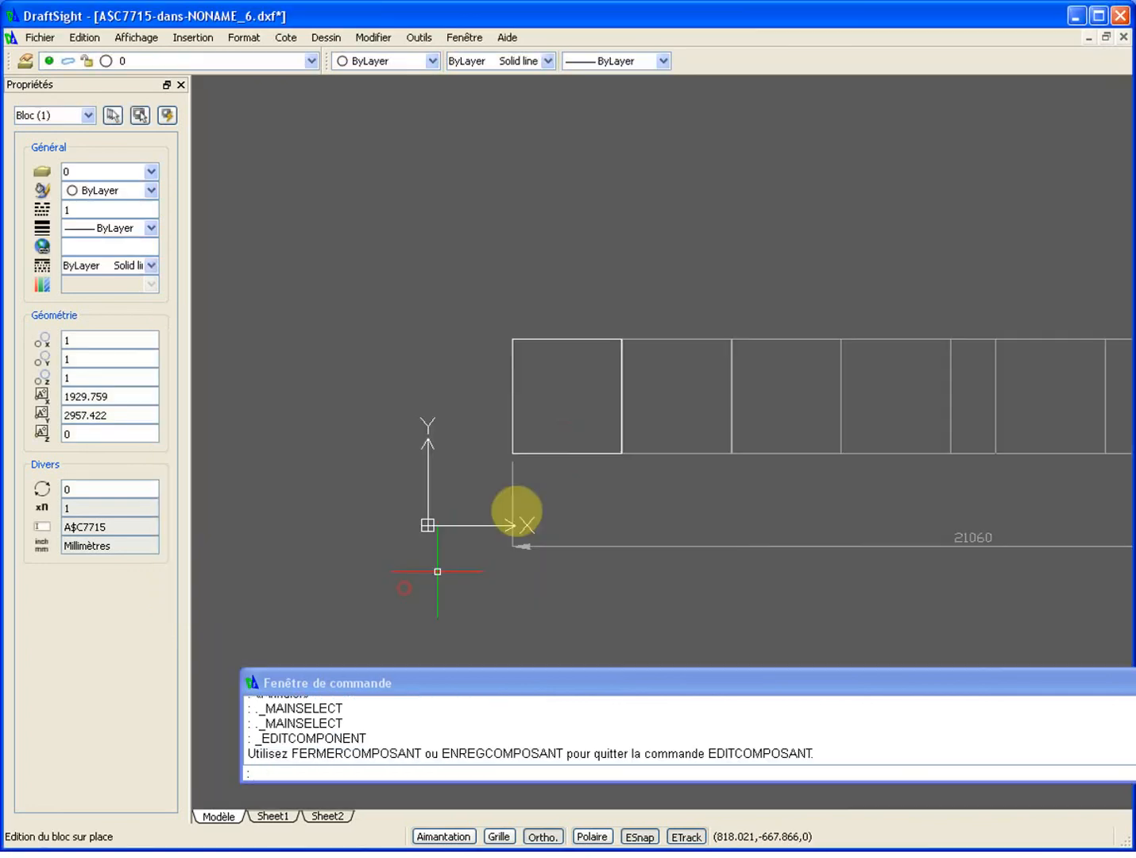
# Step: Draw a circle of radius 125 inside the block, just below the middle of its upper edge
pyautogui.scroll(5, 517, 368)
pyautogui.scroll(2, 517, 368)
pyautogui.scroll(-1, 526, 434)
pyautogui.write('c')
pyautogui.press('Return')
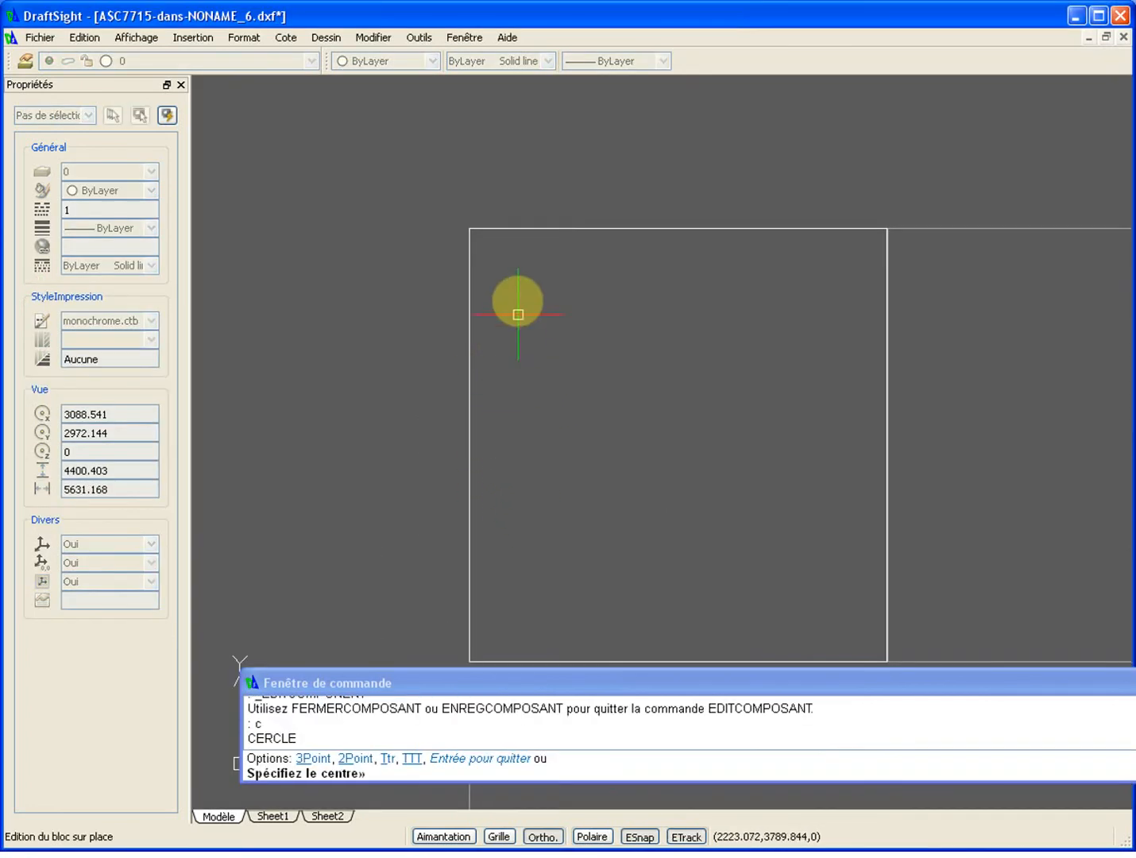
pyautogui.click(670, 253)
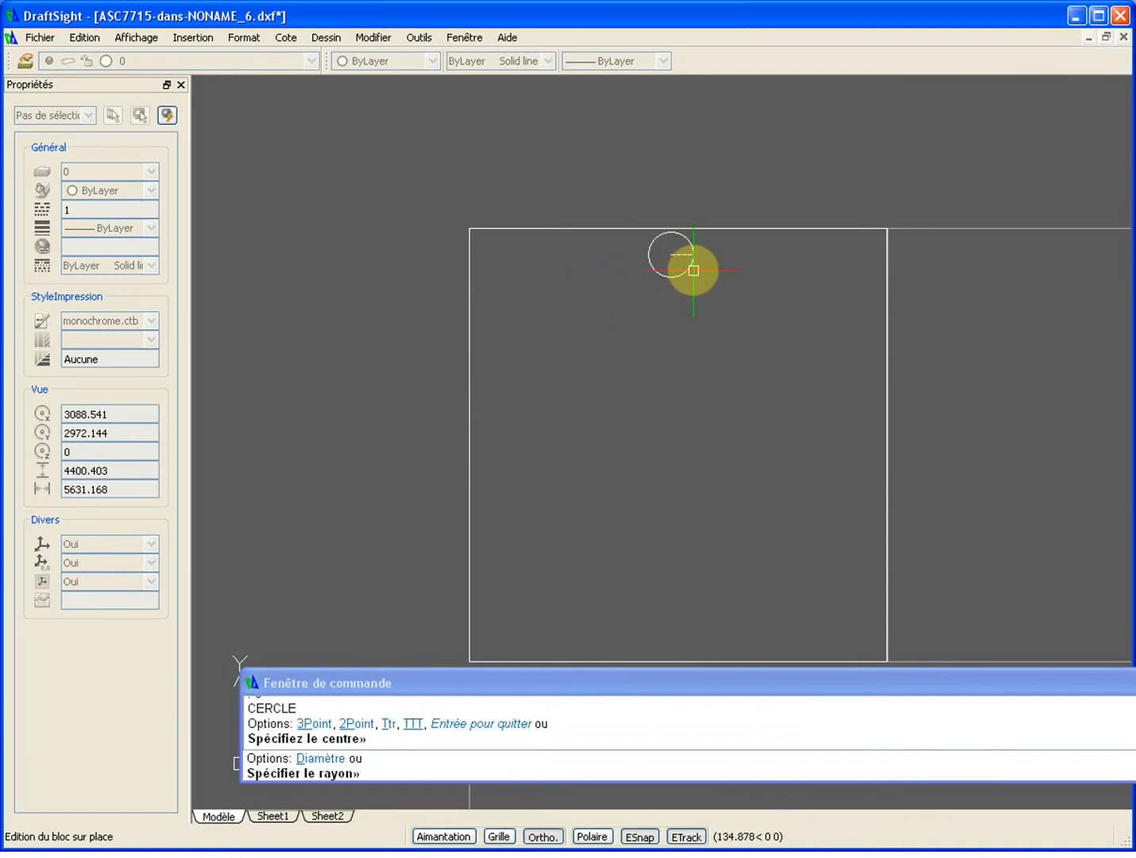
pyautogui.write('125')
pyautogui.press('Return')
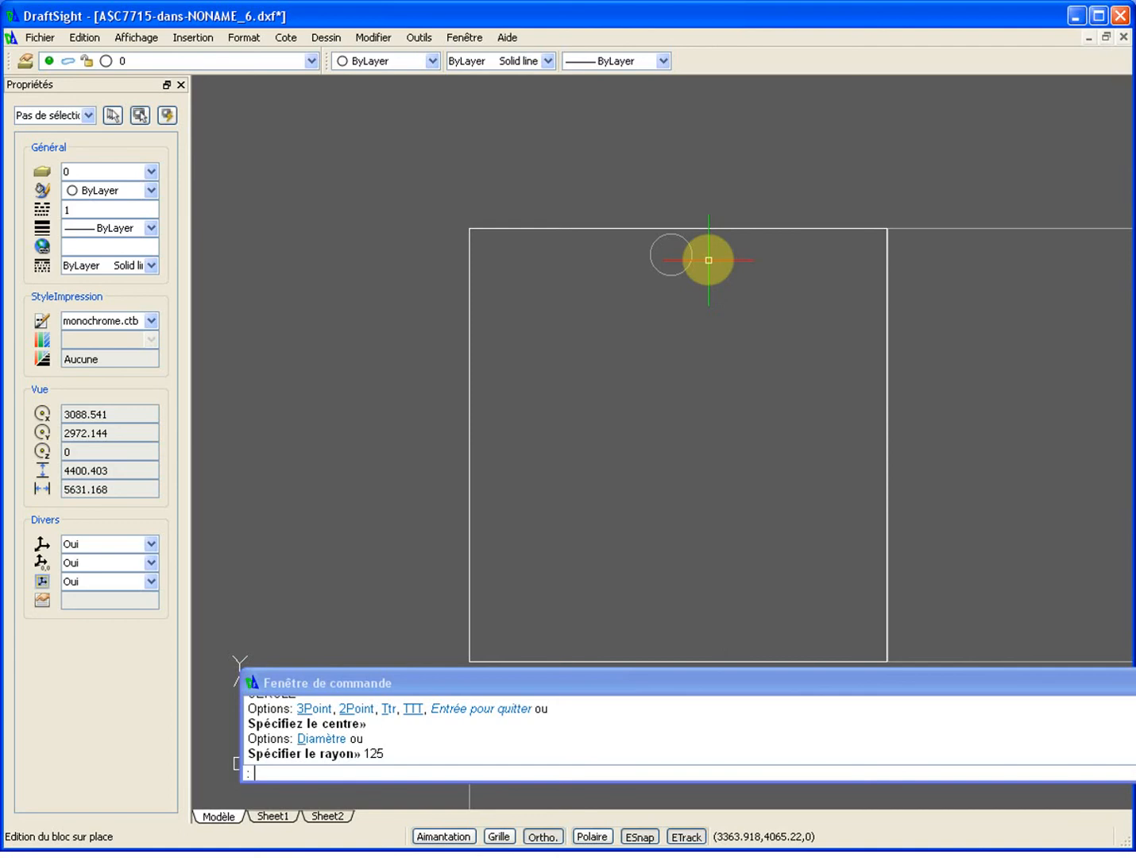
# Step: Close the component editing of A$C7715 and save the changes to the block
pyautogui.scroll(-6, 710, 261)
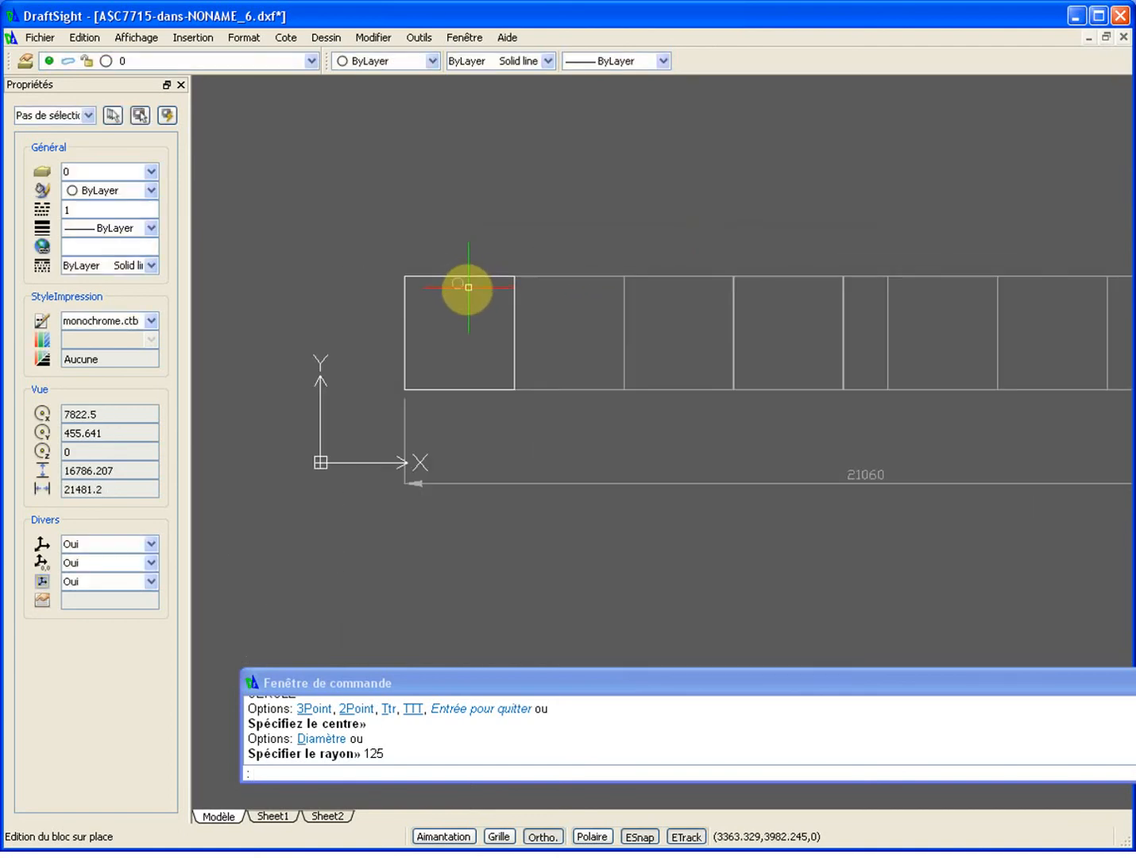
pyautogui.moveTo(678, 272); pyautogui.dragTo(451, 283, button='middle')
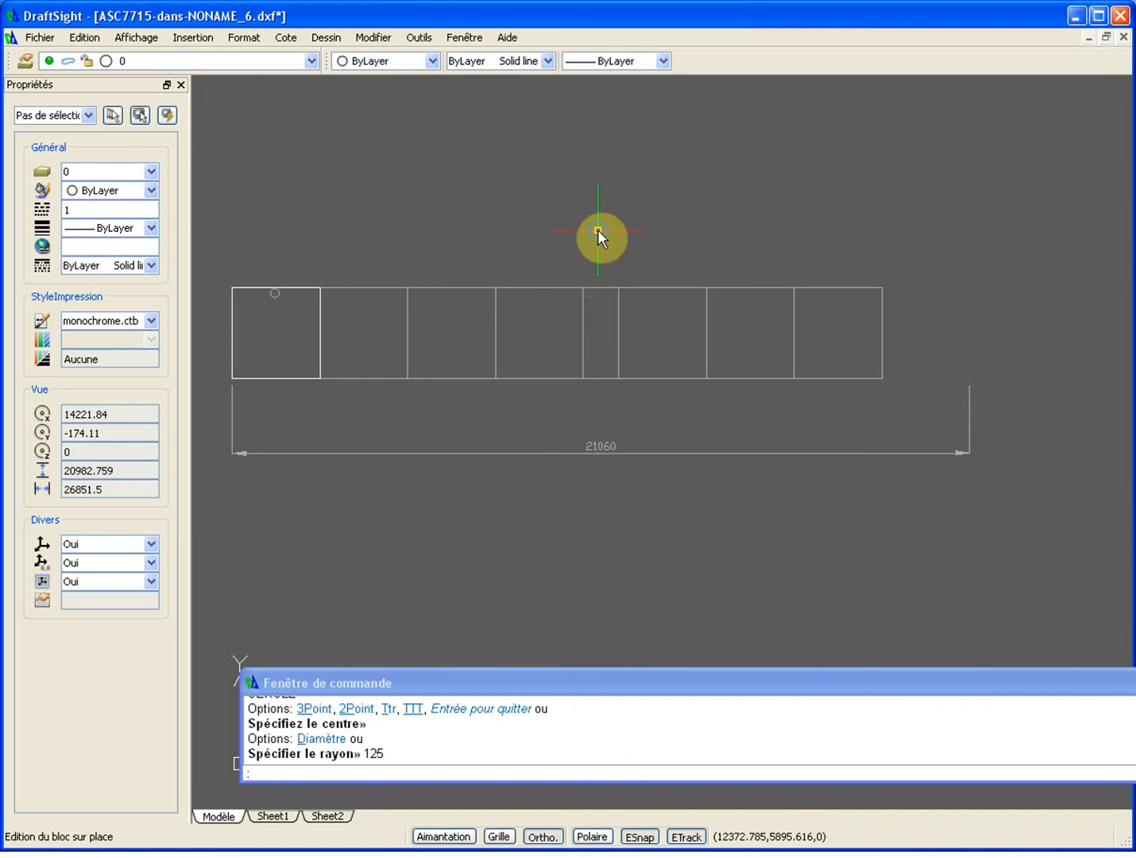
pyautogui.rightClick(597, 229)
pyautogui.click(679, 497)
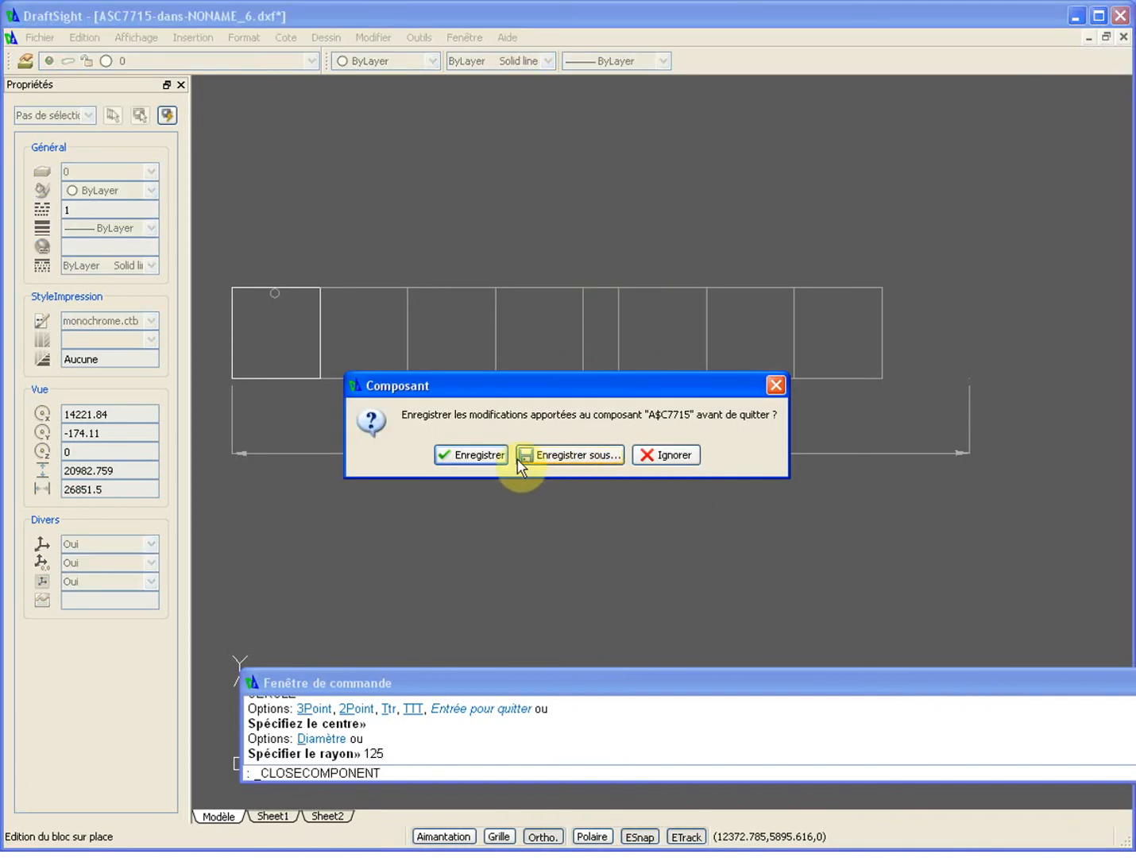
pyautogui.click(480, 455)
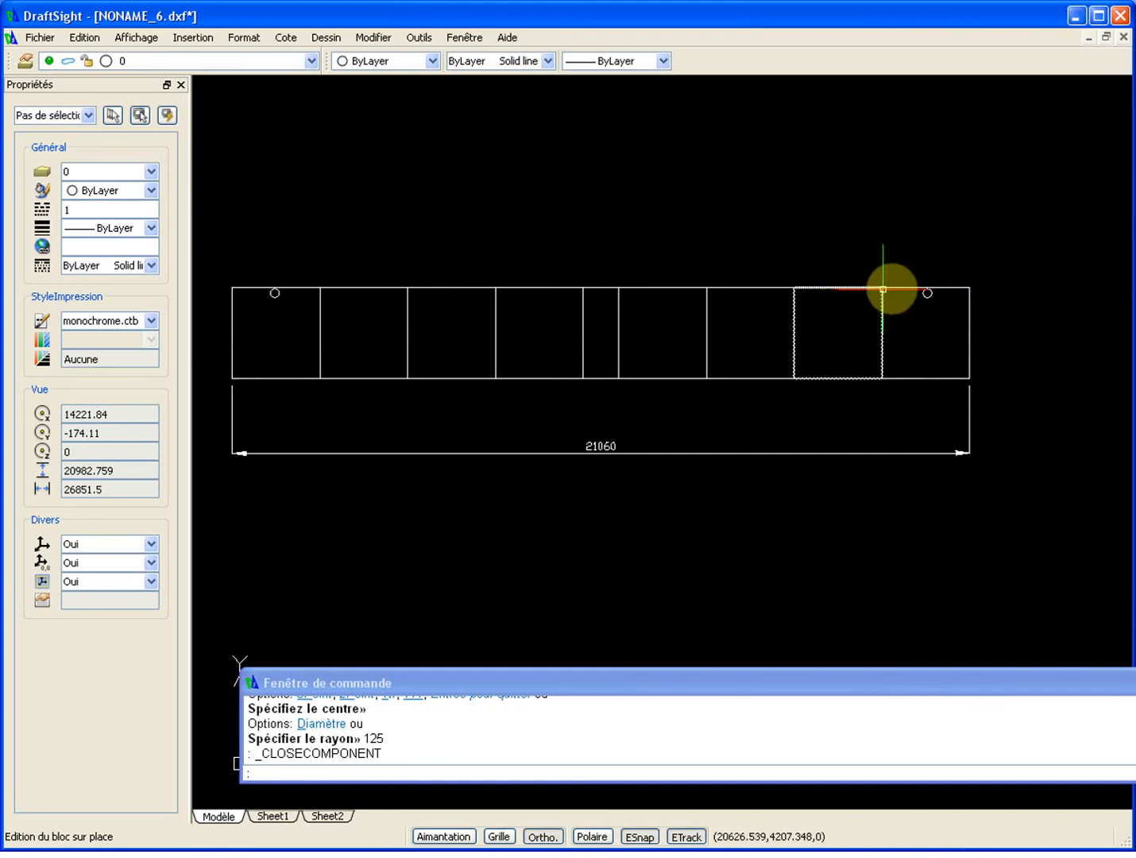
# Step: Select the two end blocks and the 21060 dimension, and start stretching the dimension line from its right end toward the row
pyautogui.click(927, 292)
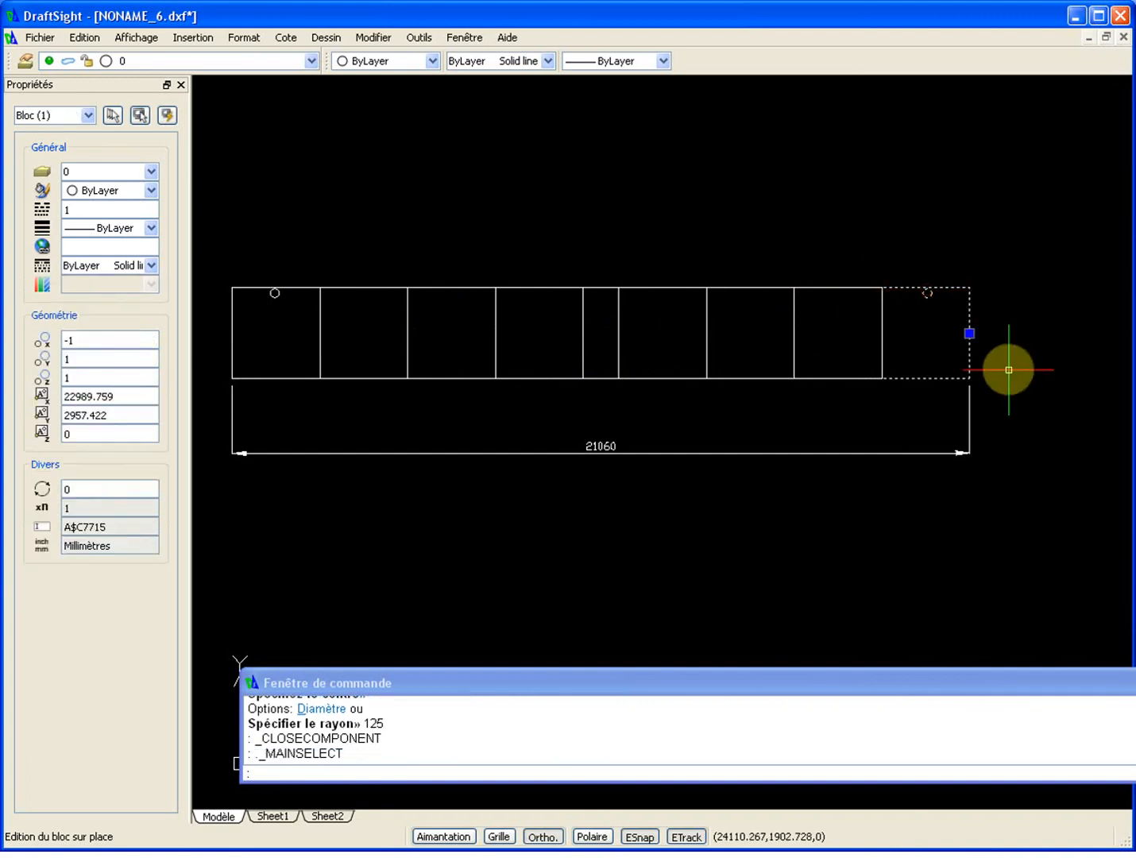
pyautogui.click(277, 296)
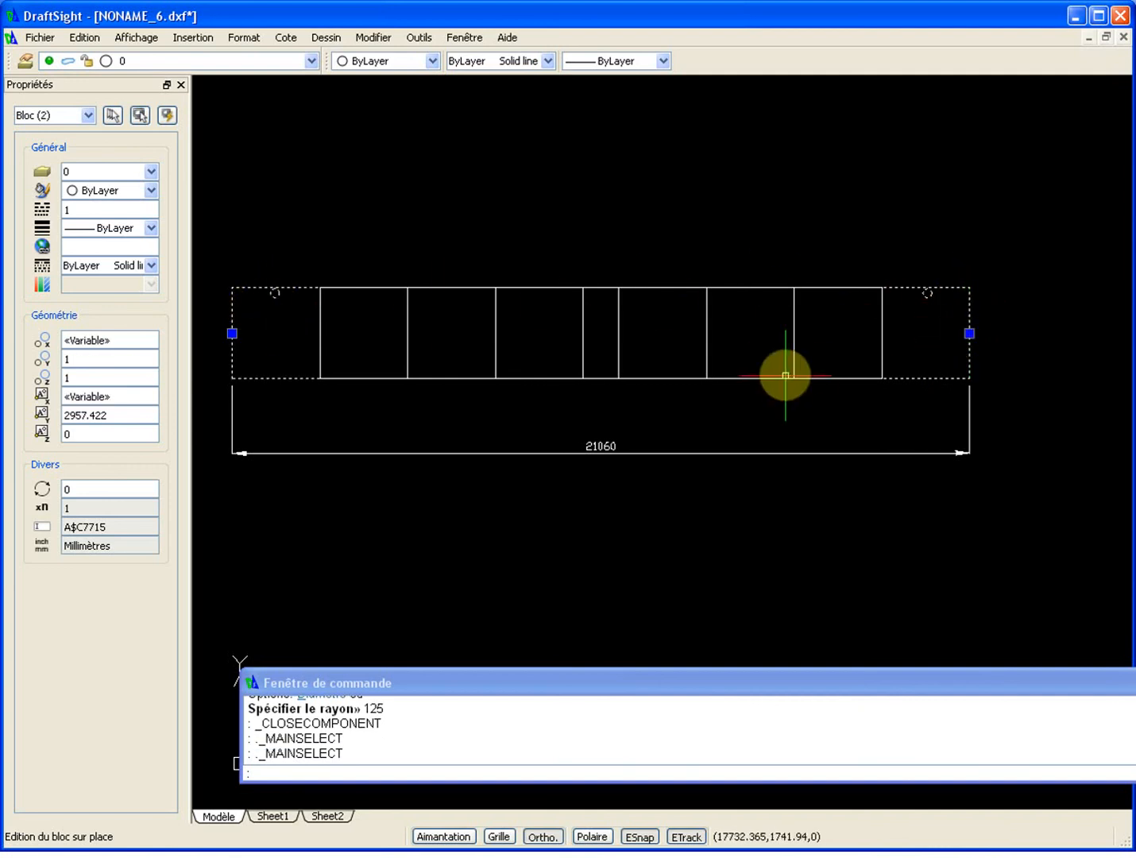
pyautogui.moveTo(489, 345); pyautogui.dragTo(546, 349, button='middle')
pyautogui.click(957, 442)
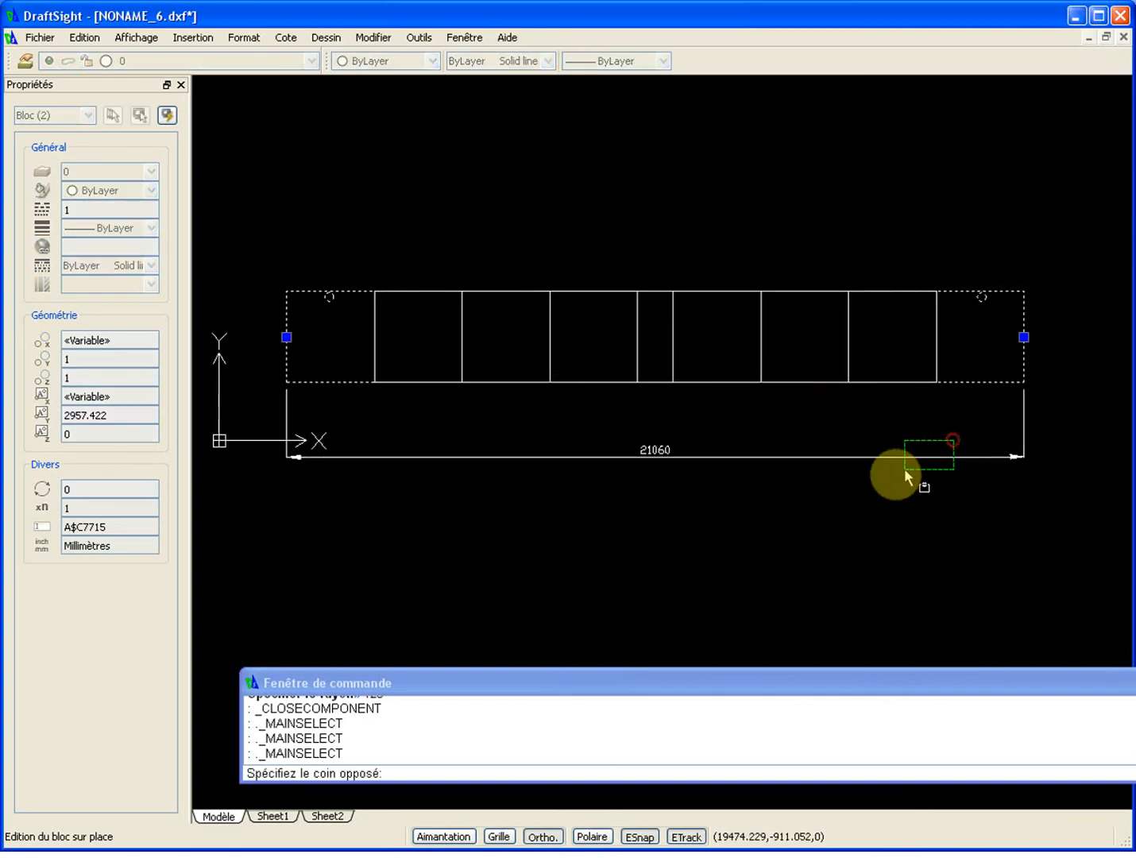
pyautogui.click(894, 474)
pyautogui.click(1024, 458)
pyautogui.scroll(1, 1025, 417)
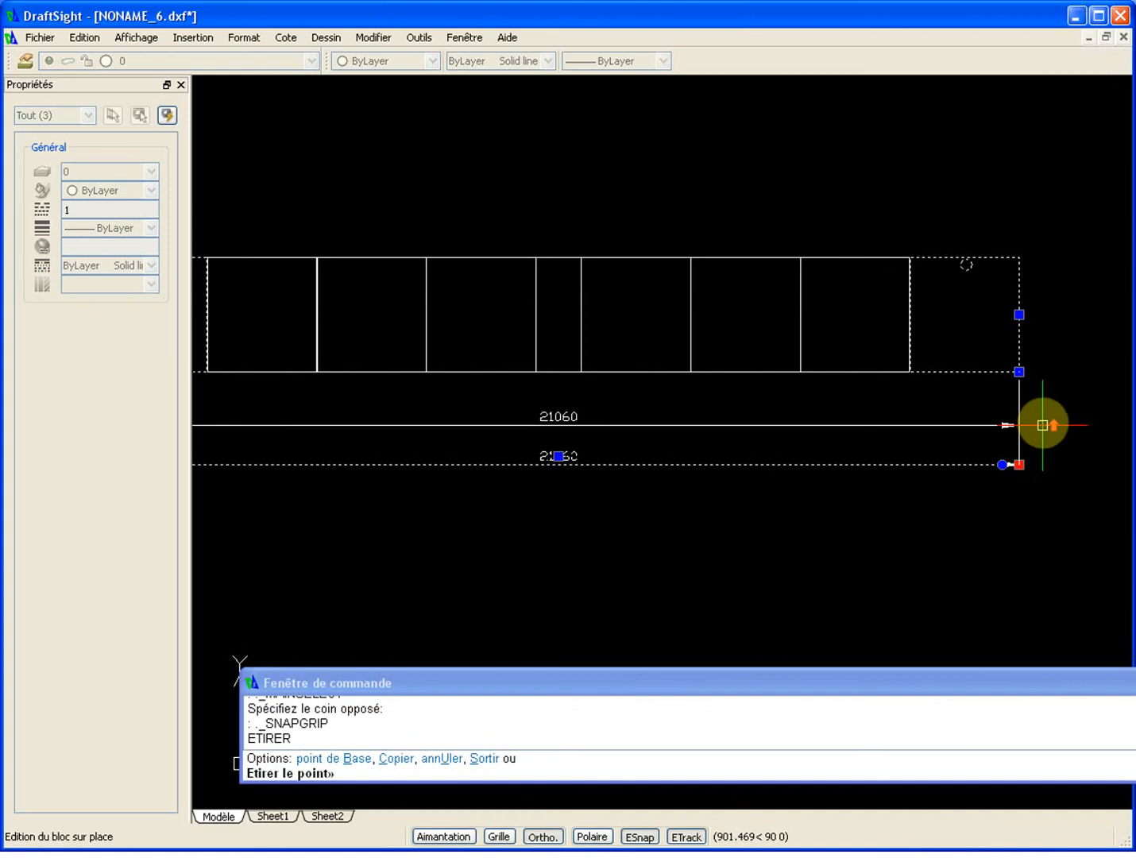